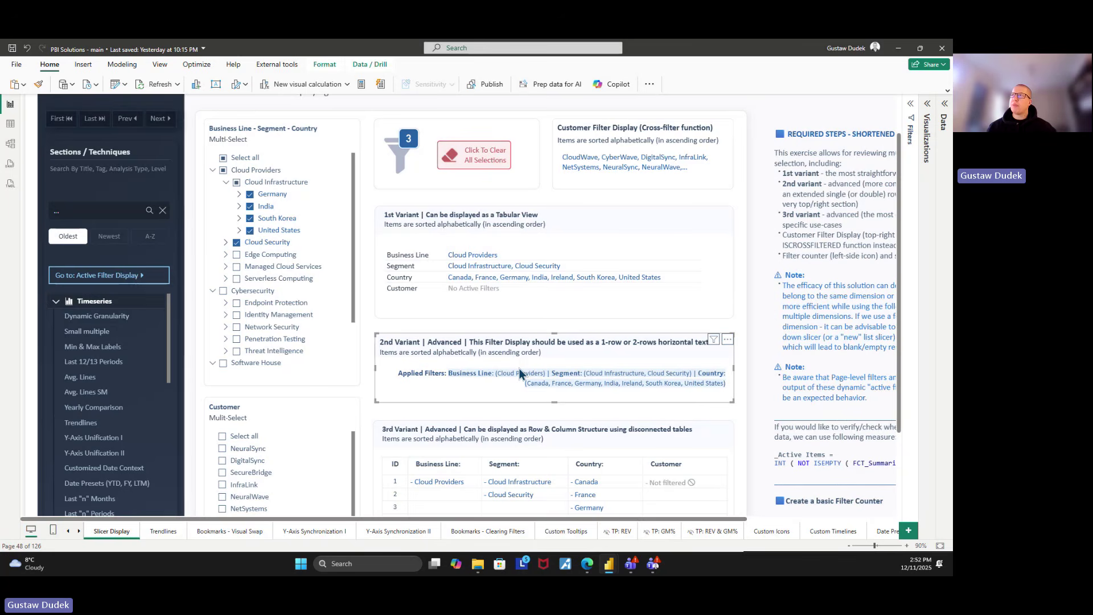
# - Examine the filter counter and the three active filter display variants on the Slicer Display page
pyautogui.click(416, 146)
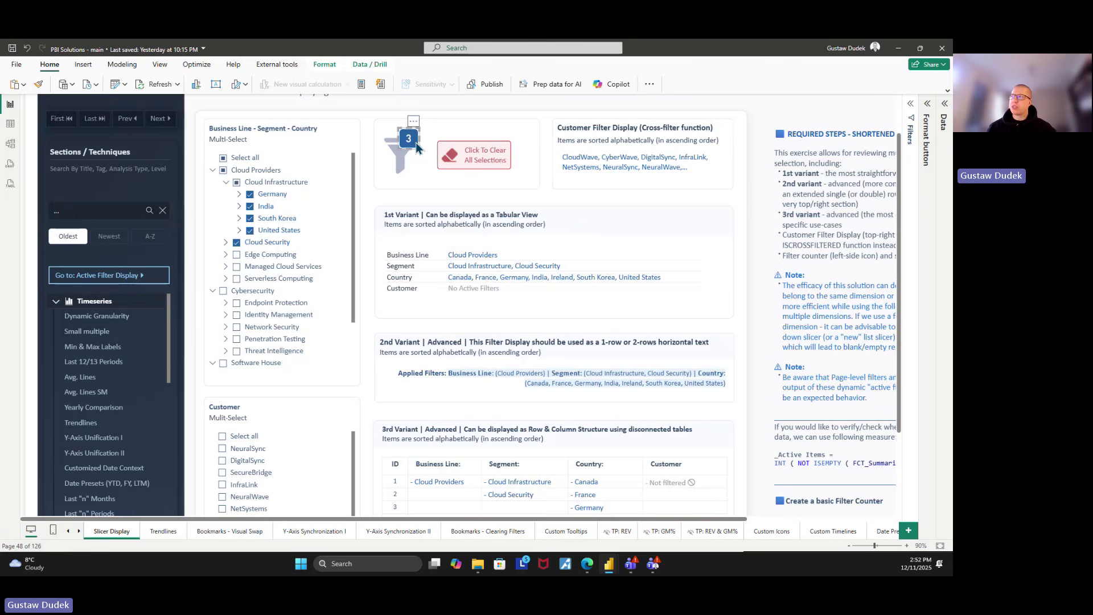
pyautogui.click(469, 221)
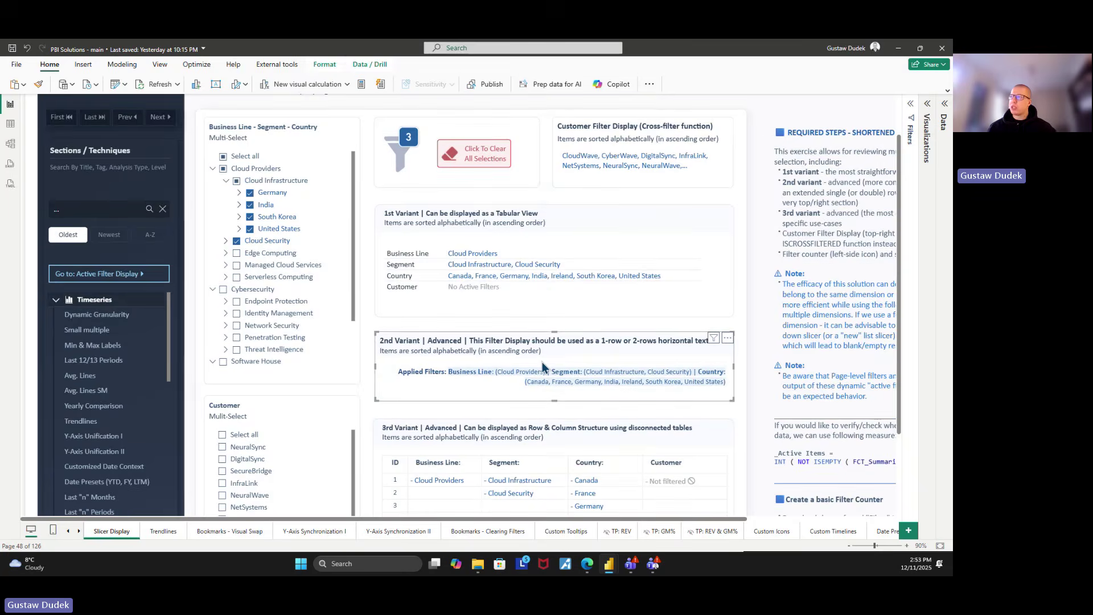
pyautogui.scroll(-1, 542, 362)
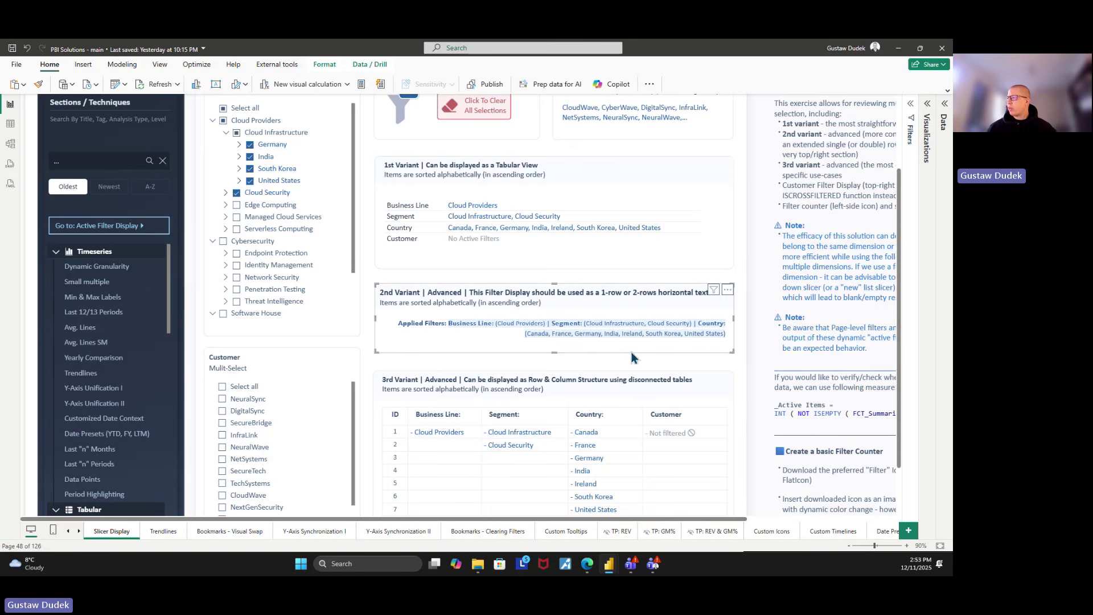
# - Switch to the 01. DVF - Layout Repository report and open its Config / Filter Pane with the additional category slicers
pyautogui.moveTo(617, 569)
pyautogui.click(555, 496)
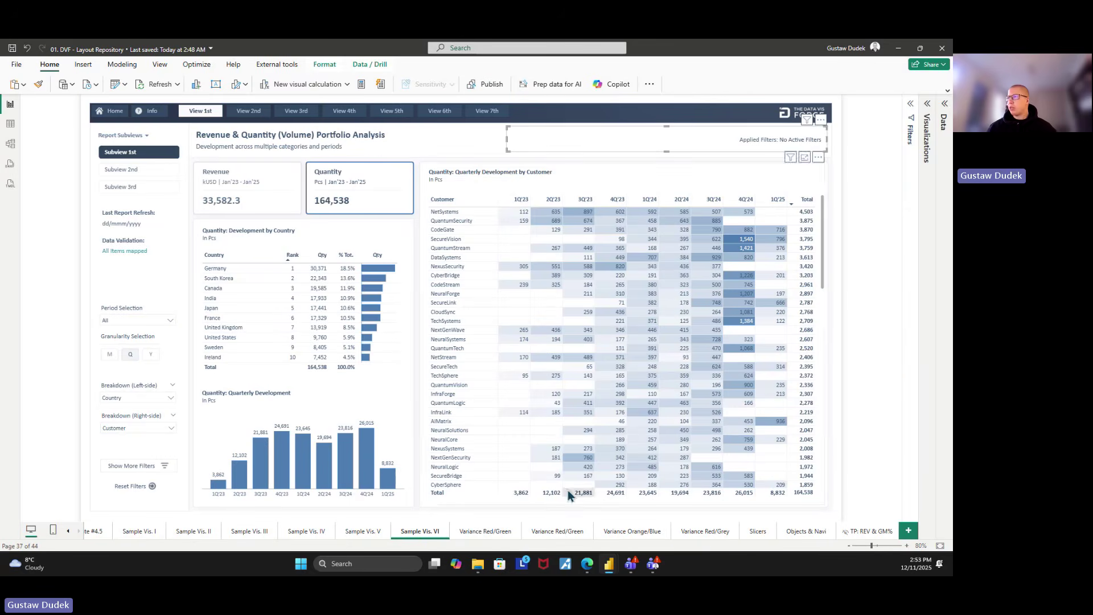
pyautogui.click(67, 380)
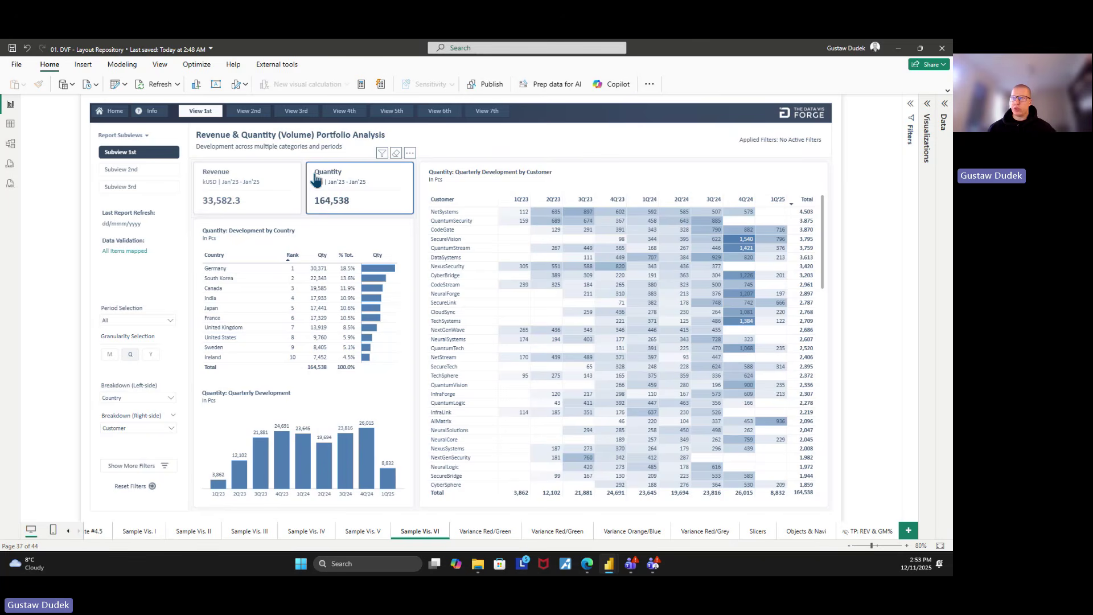
pyautogui.click(105, 465)
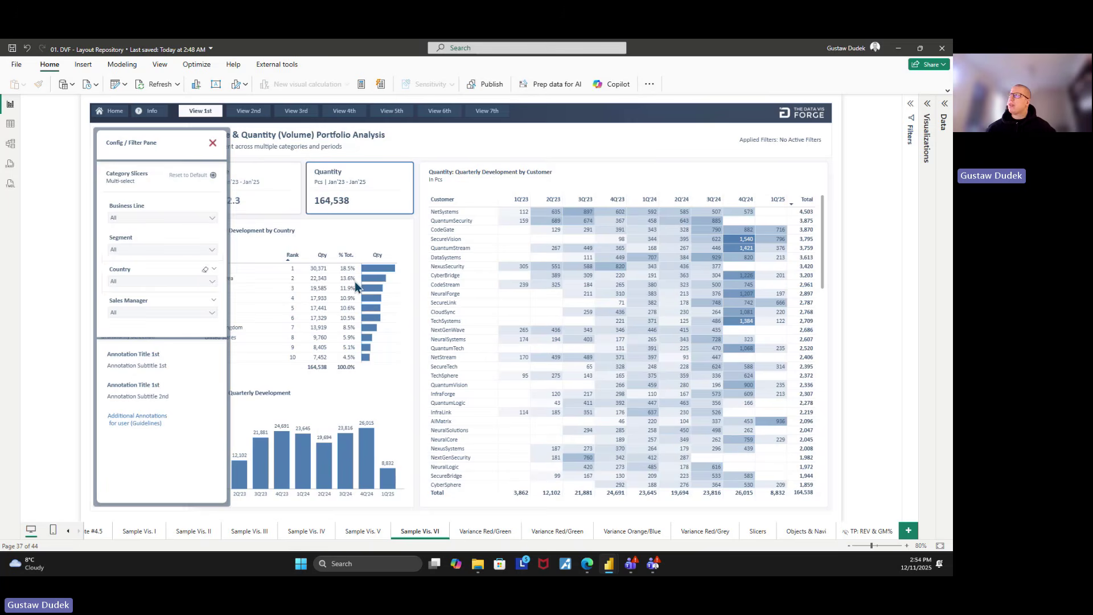
# - Filter the report by the business lines Cloud Providers and Cybersecurity
pyautogui.click(800, 145)
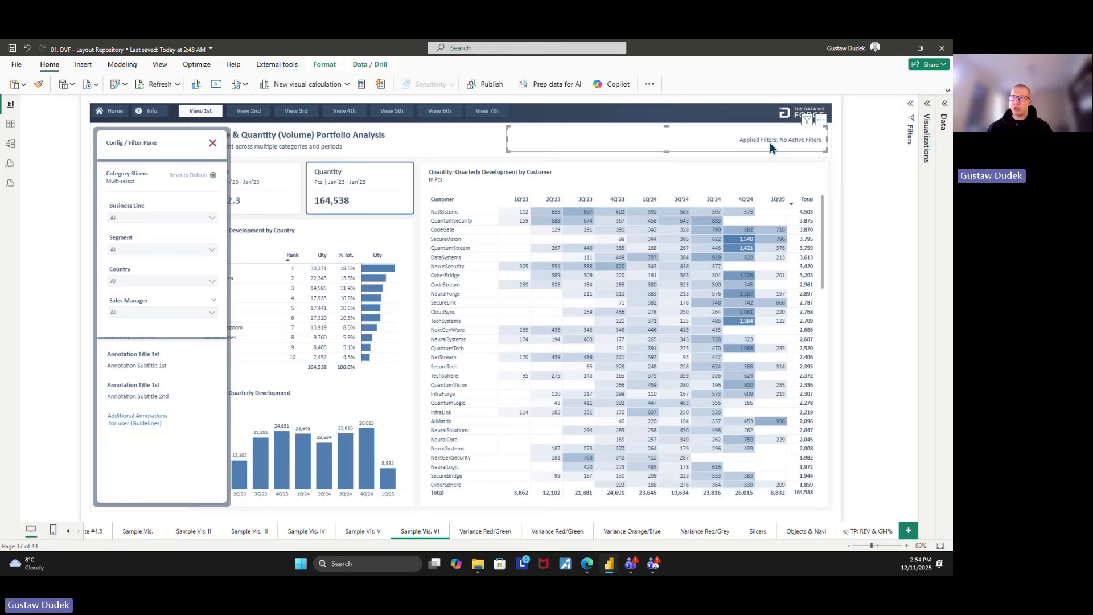
pyautogui.click(162, 219)
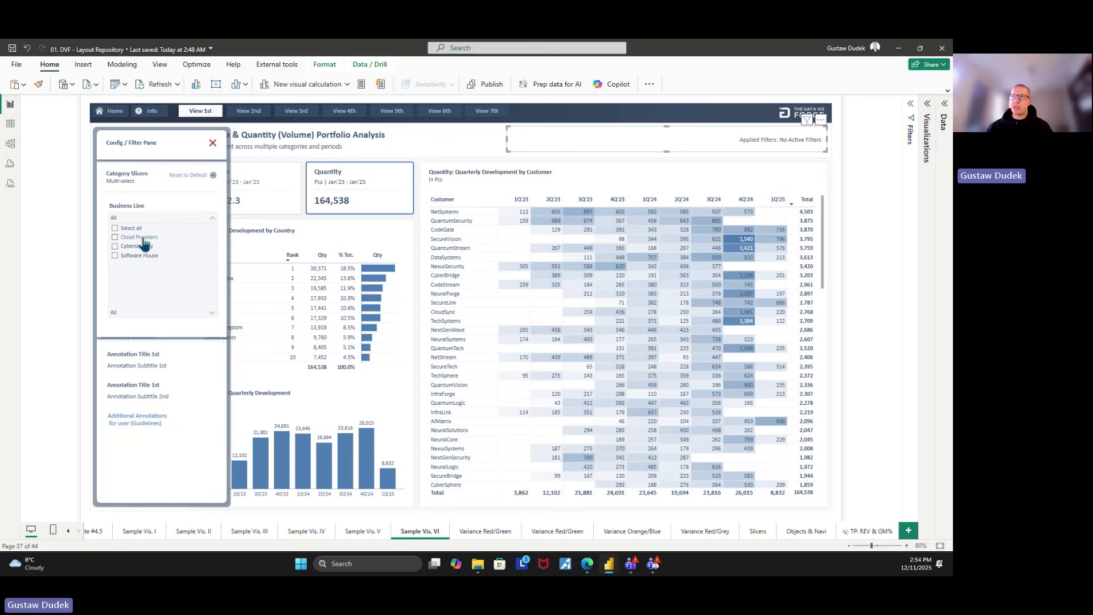
pyautogui.click(140, 238)
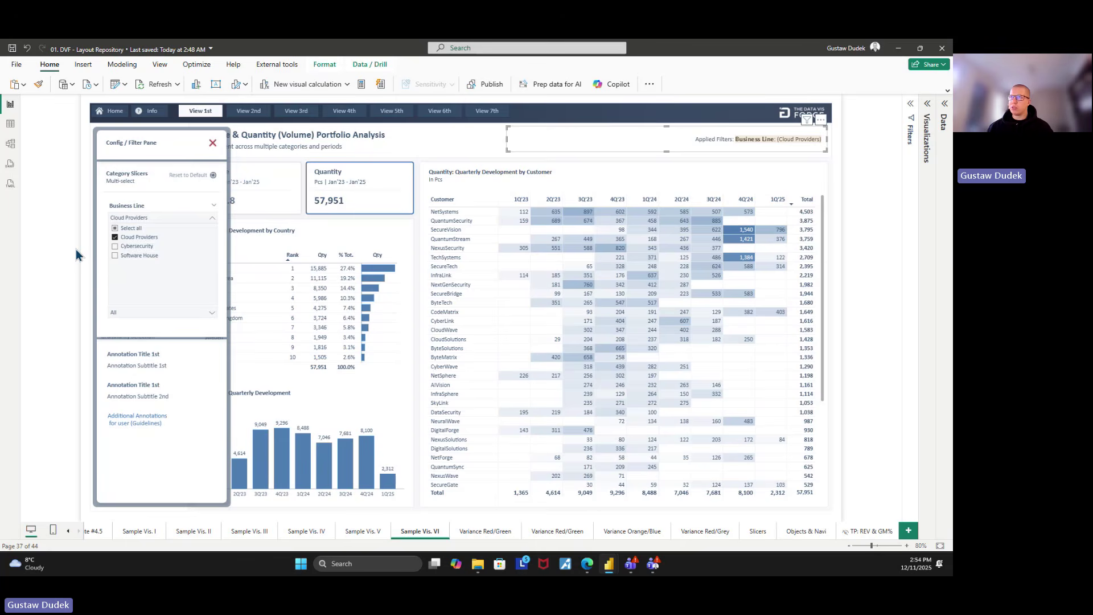
pyautogui.click(76, 251)
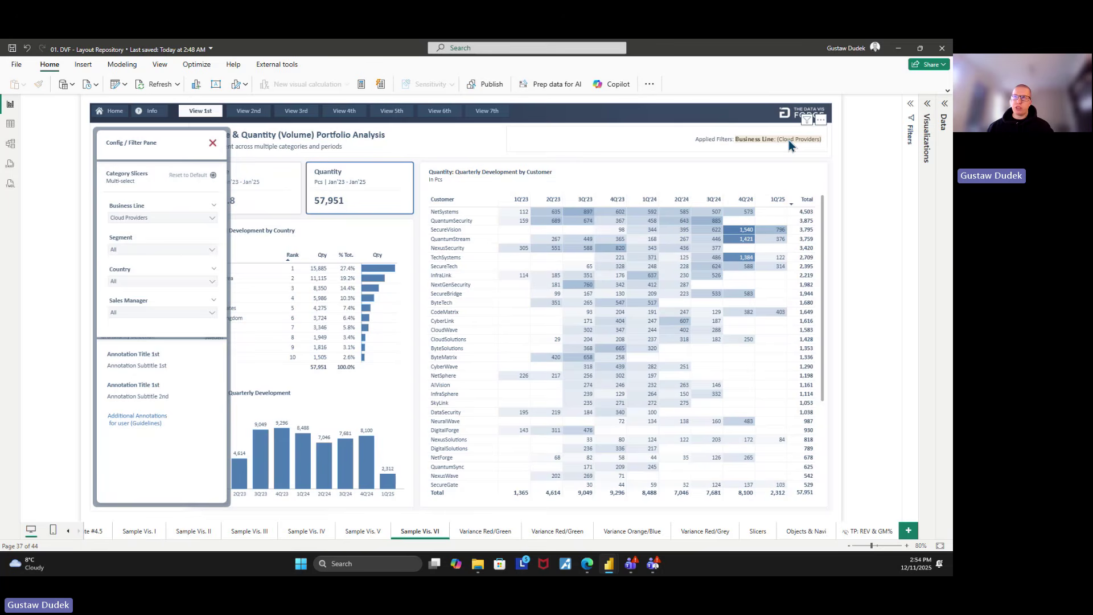
pyautogui.click(156, 218)
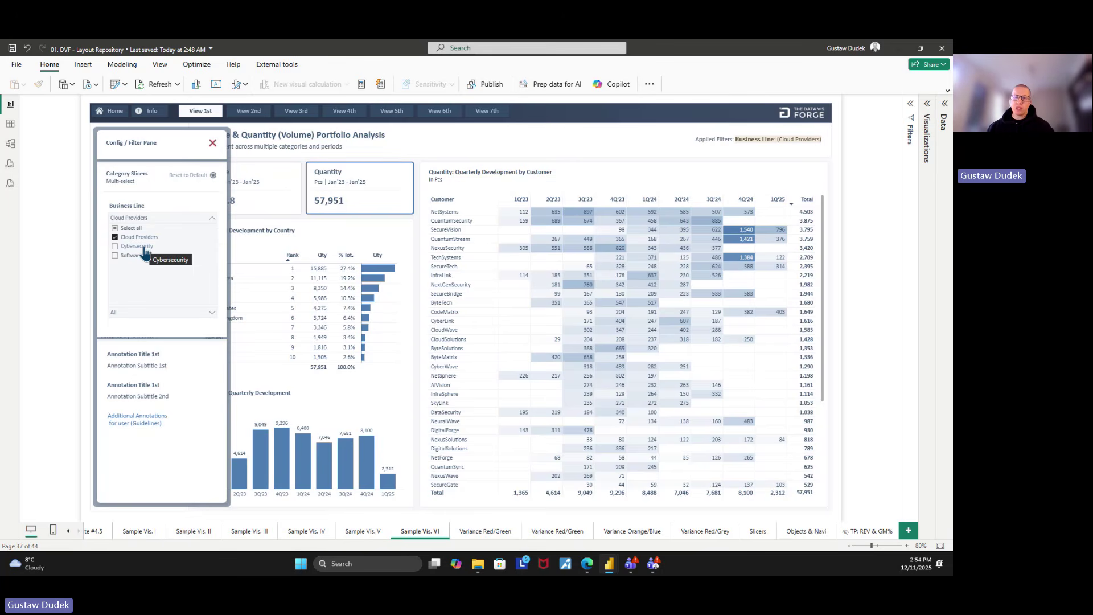
pyautogui.click(144, 250)
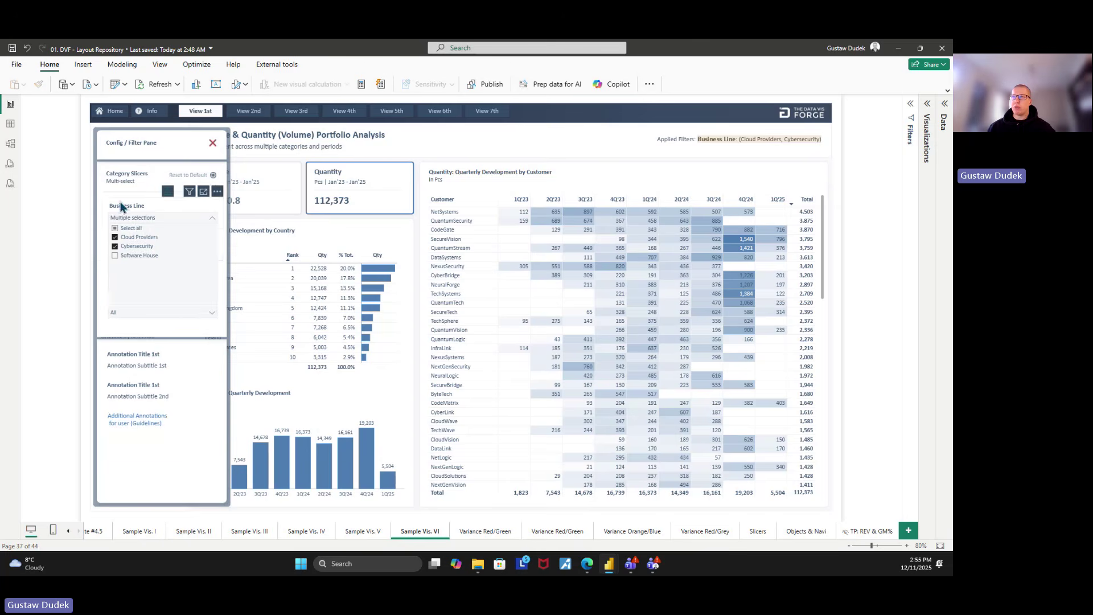
pyautogui.click(78, 240)
# - Filter the report by the Cloud Infrastructure segment
pyautogui.click(126, 248)
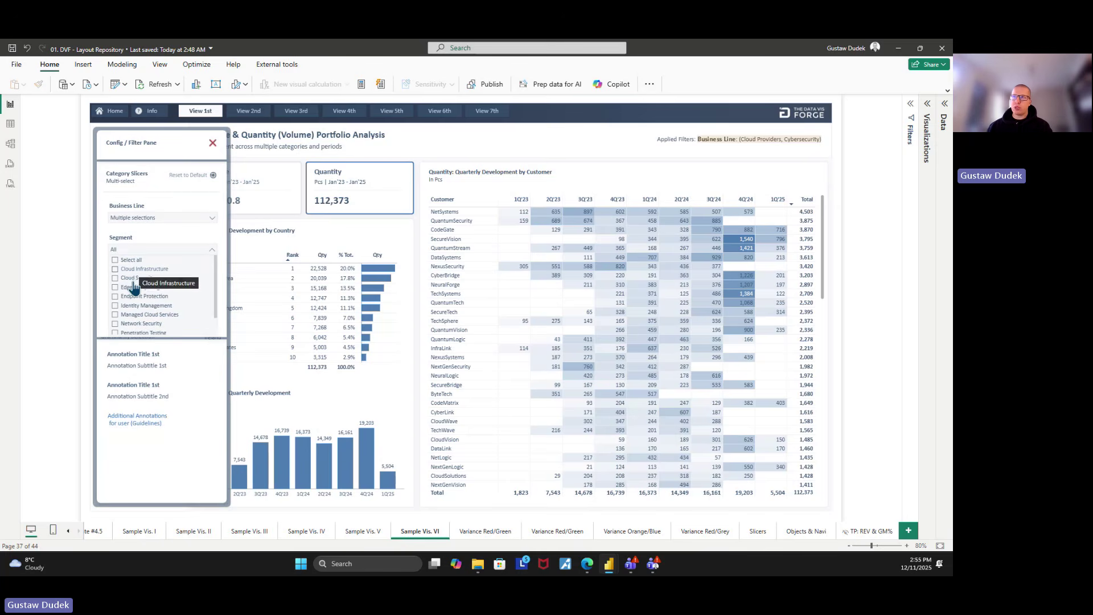
pyautogui.click(135, 269)
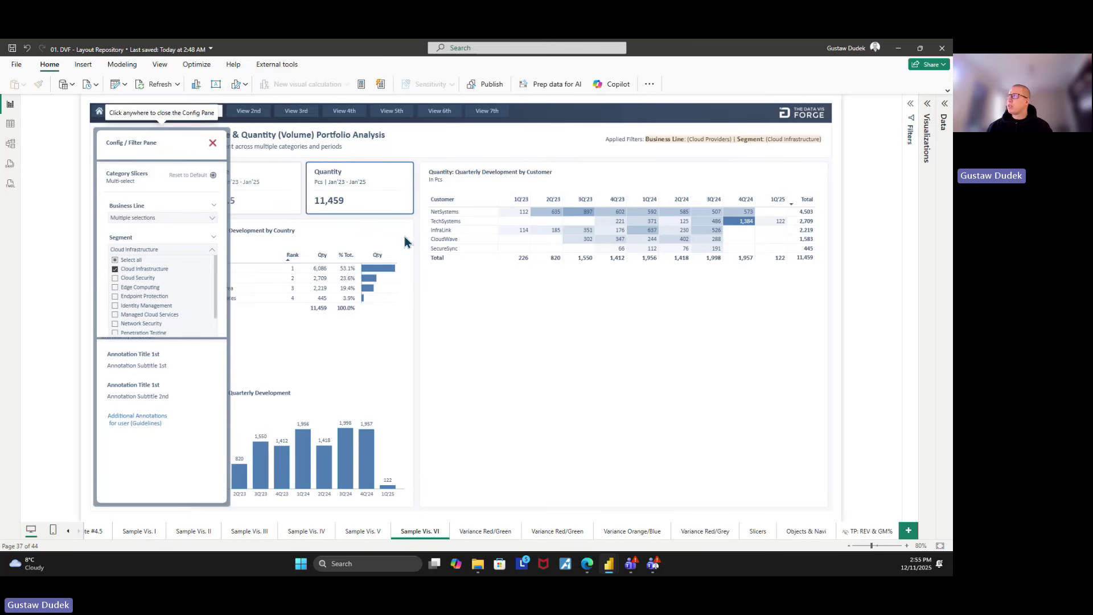
pyautogui.click(888, 216)
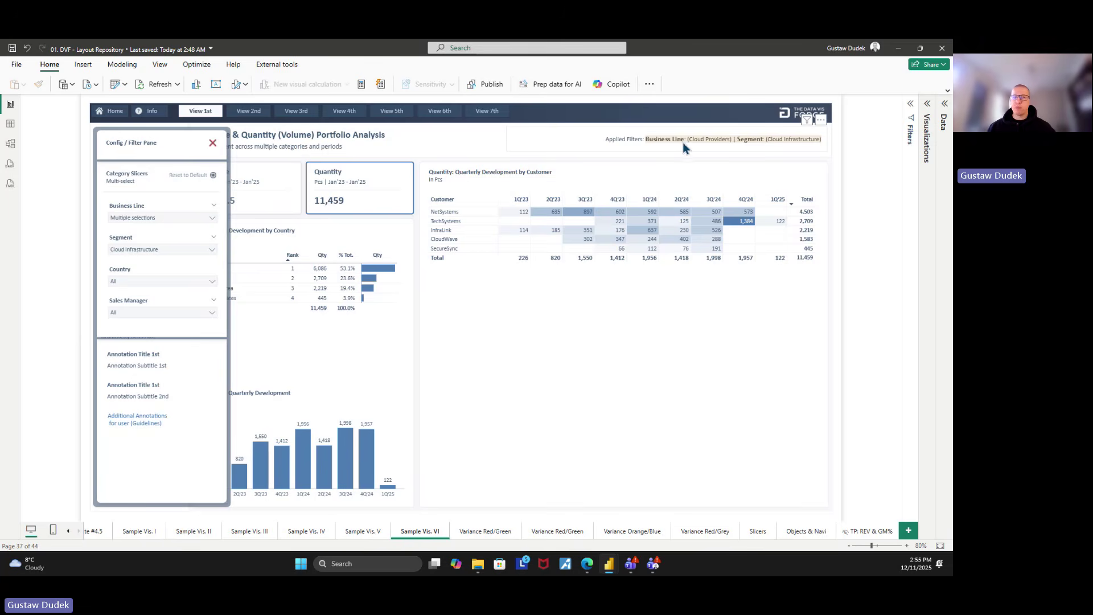
# - Reset the category slicers to default and close the Config / Filter Pane
pyautogui.click(178, 186)
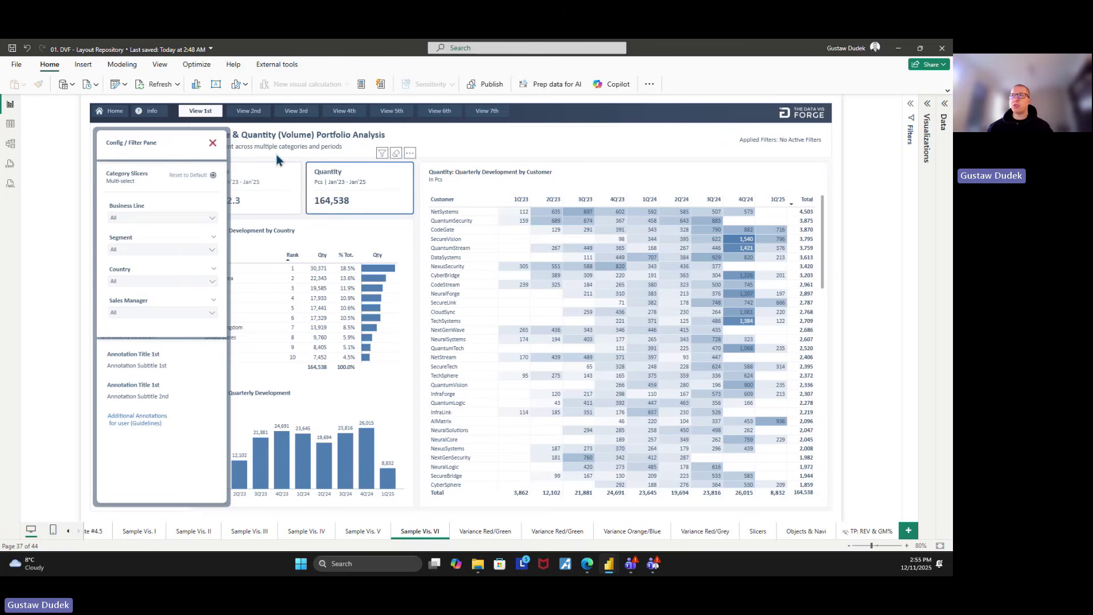
pyautogui.click(214, 144)
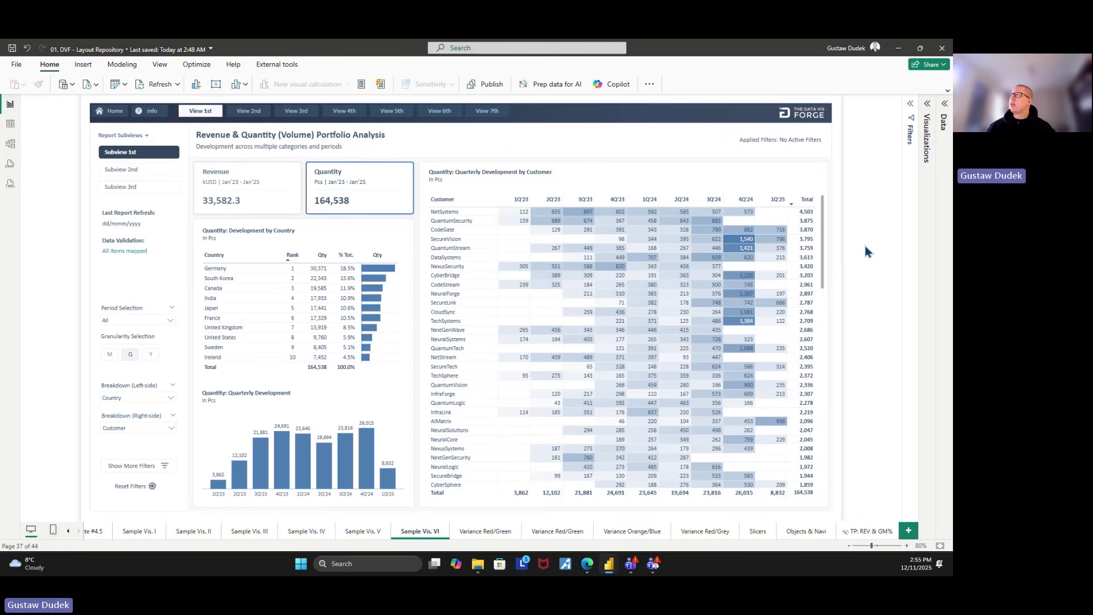
# - Inspect the value field of the Applied Filters card and the full DAX formula of its _Placeholder v1 measure
pyautogui.click(808, 149)
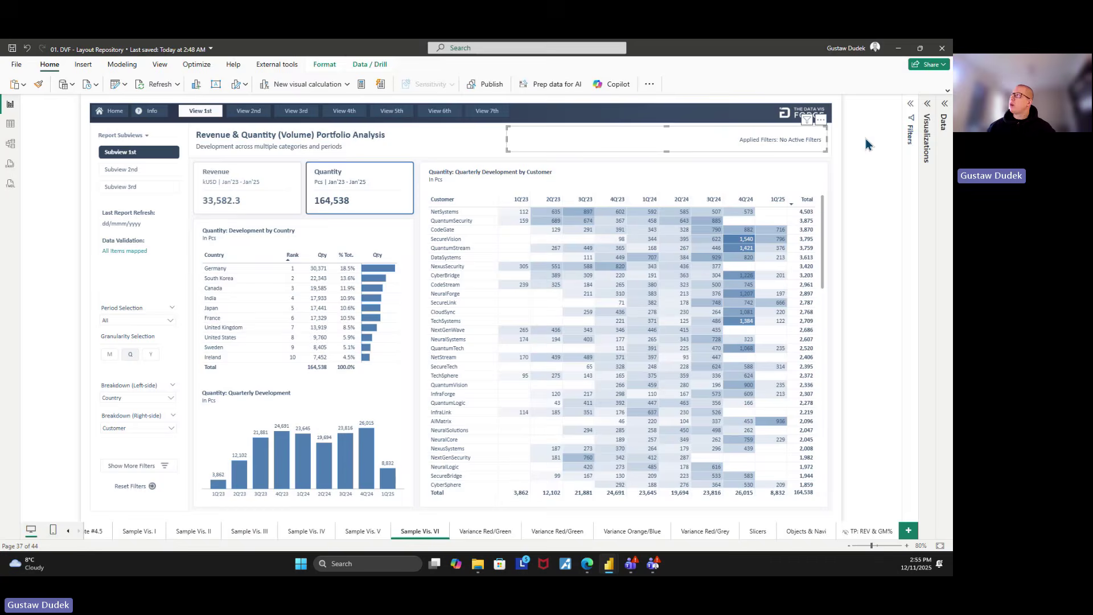
pyautogui.click(927, 131)
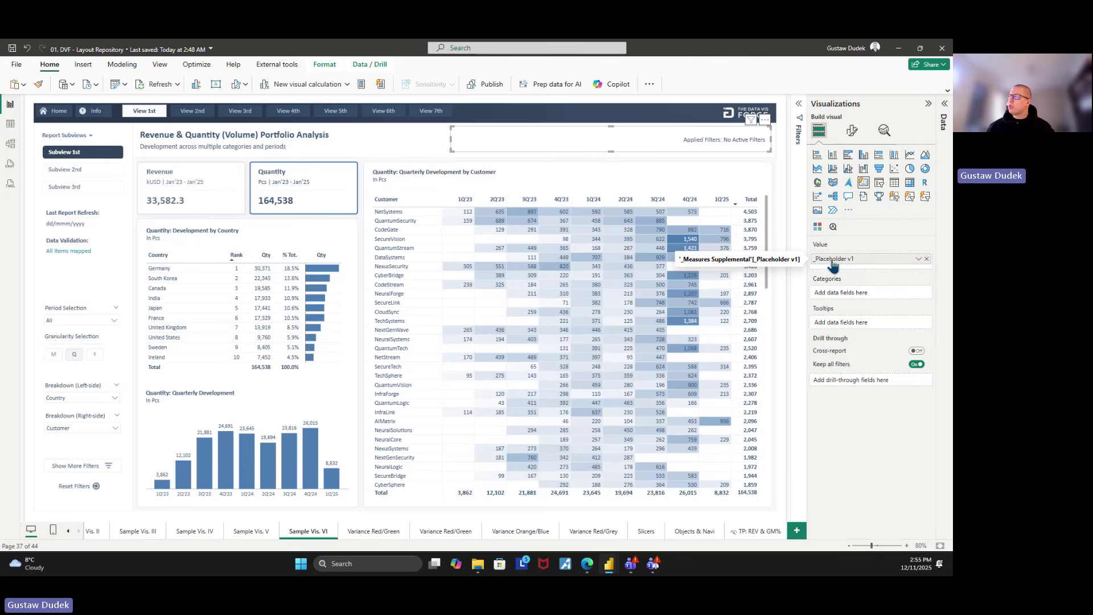
pyautogui.click(942, 139)
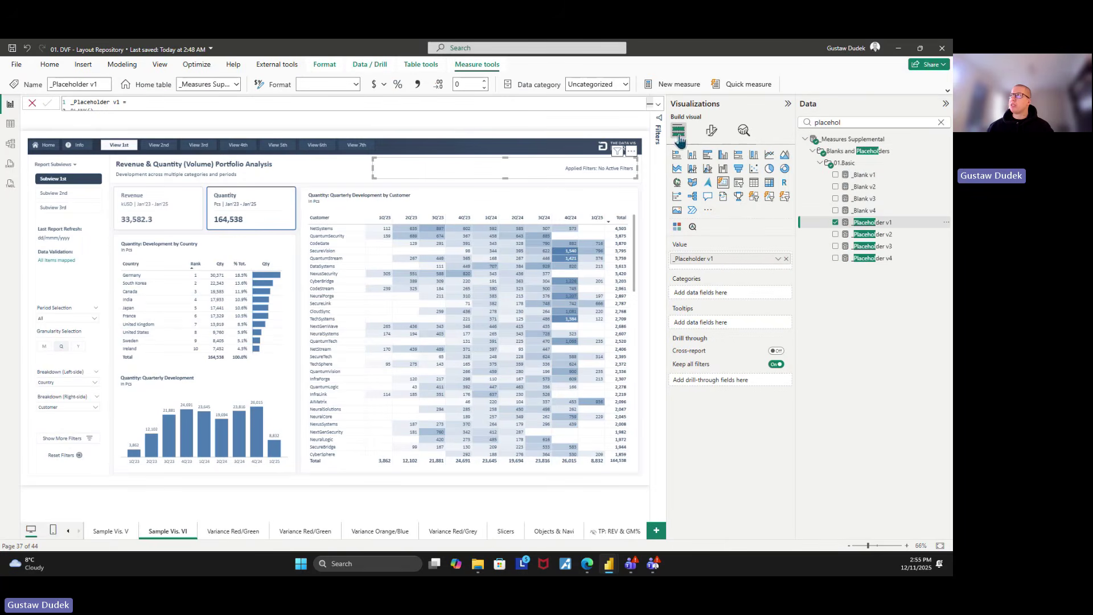
pyautogui.click(659, 105)
pyautogui.moveTo(96, 111); pyautogui.dragTo(72, 110)
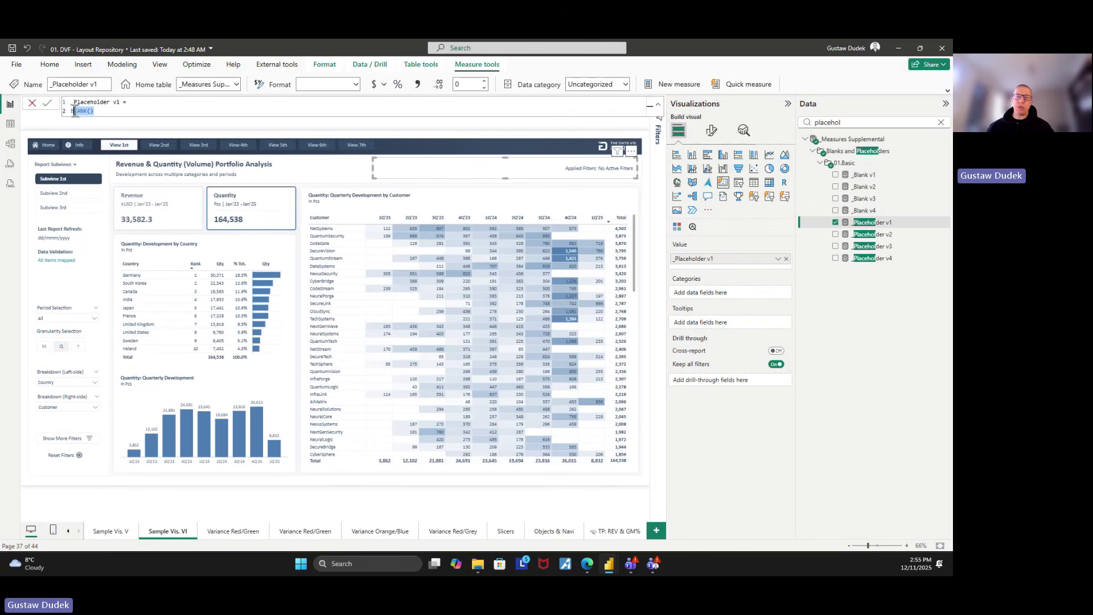
pyautogui.click(659, 104)
# - Check which callout elements are enabled in the Applied Filters card's visual formatting
pyautogui.click(712, 132)
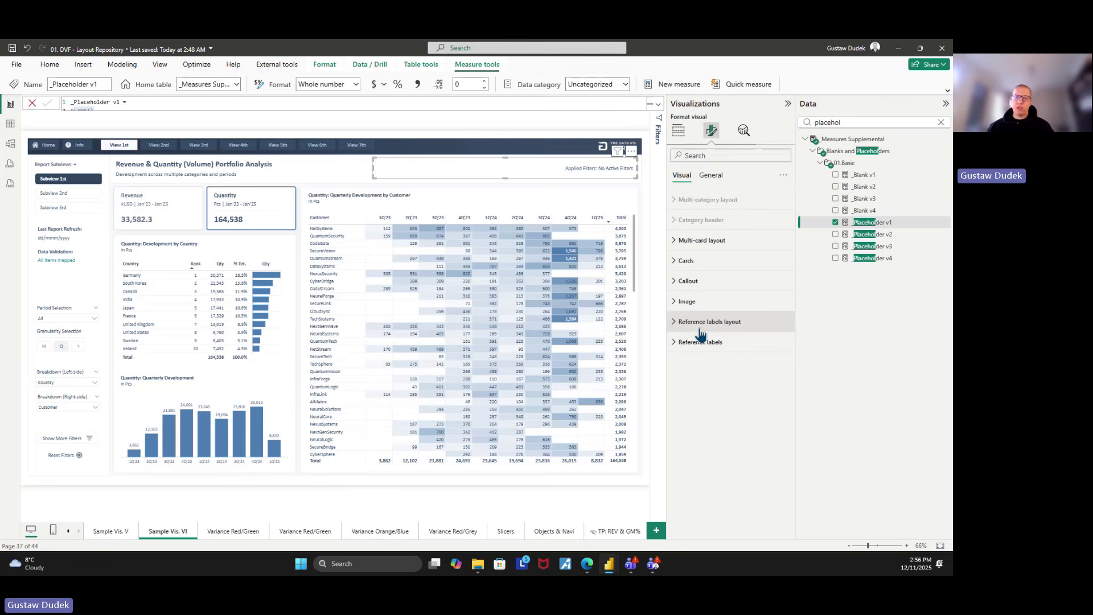
pyautogui.click(711, 283)
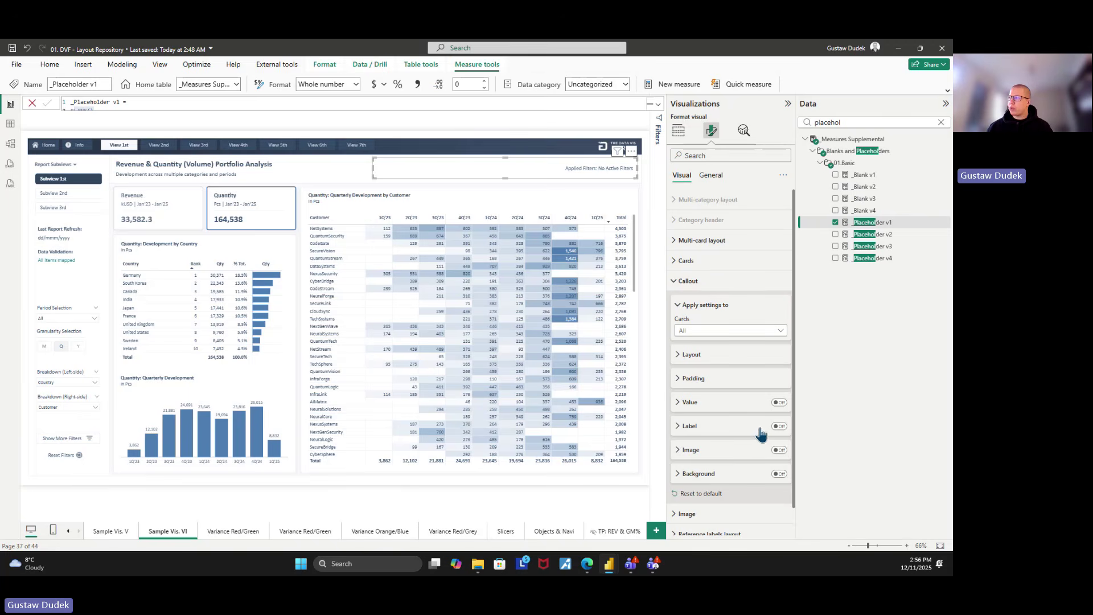
pyautogui.click(689, 285)
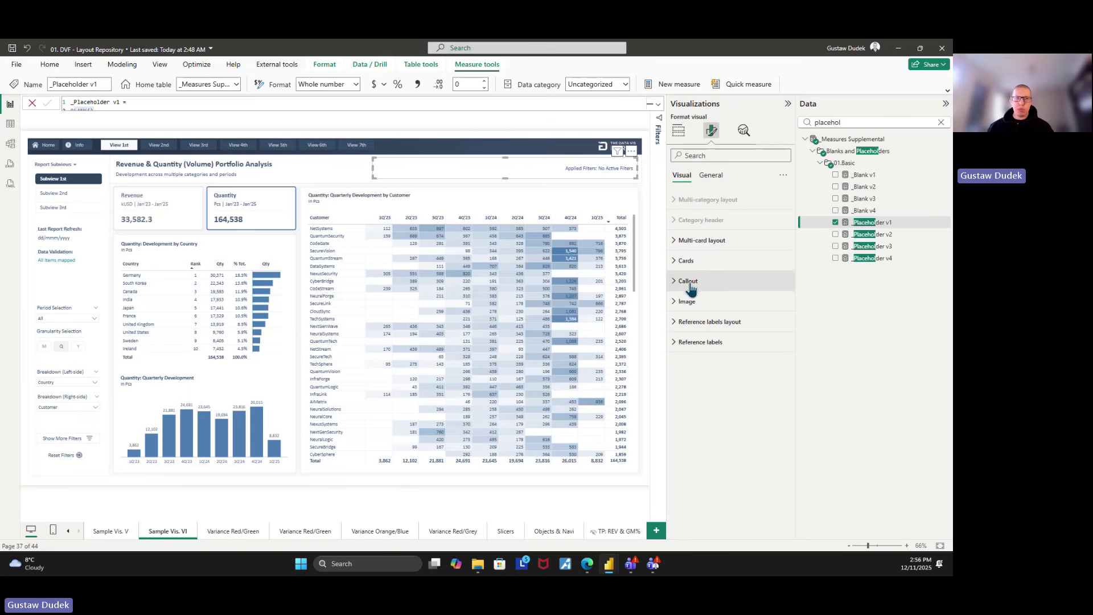
# - Review which measure the card's reference labels use and search the data fields for "filter"
pyautogui.click(675, 349)
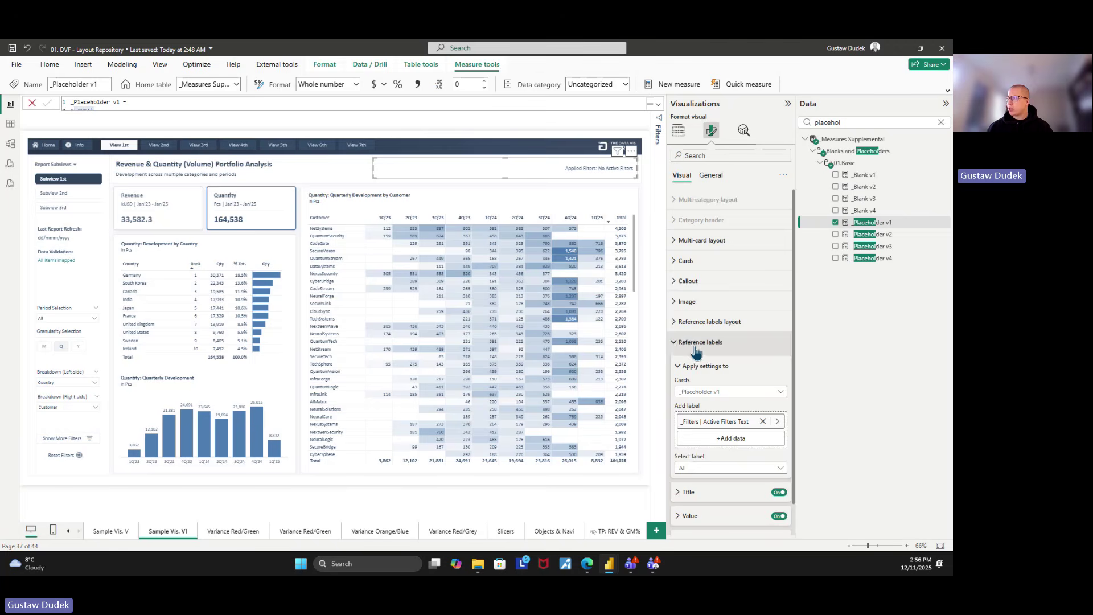
pyautogui.scroll(-1, 695, 352)
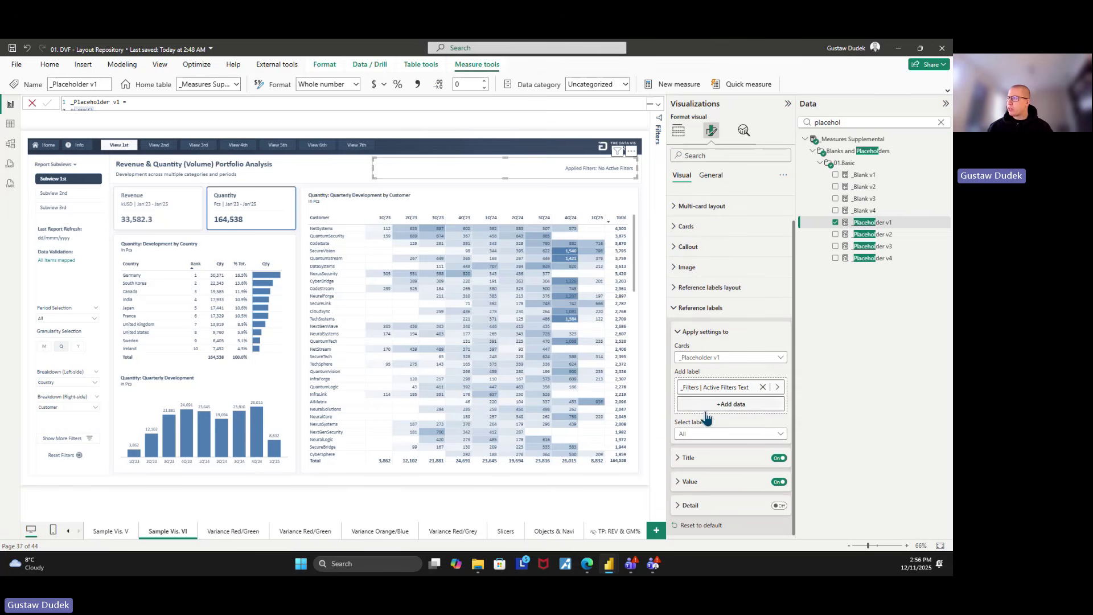
pyautogui.click(705, 435)
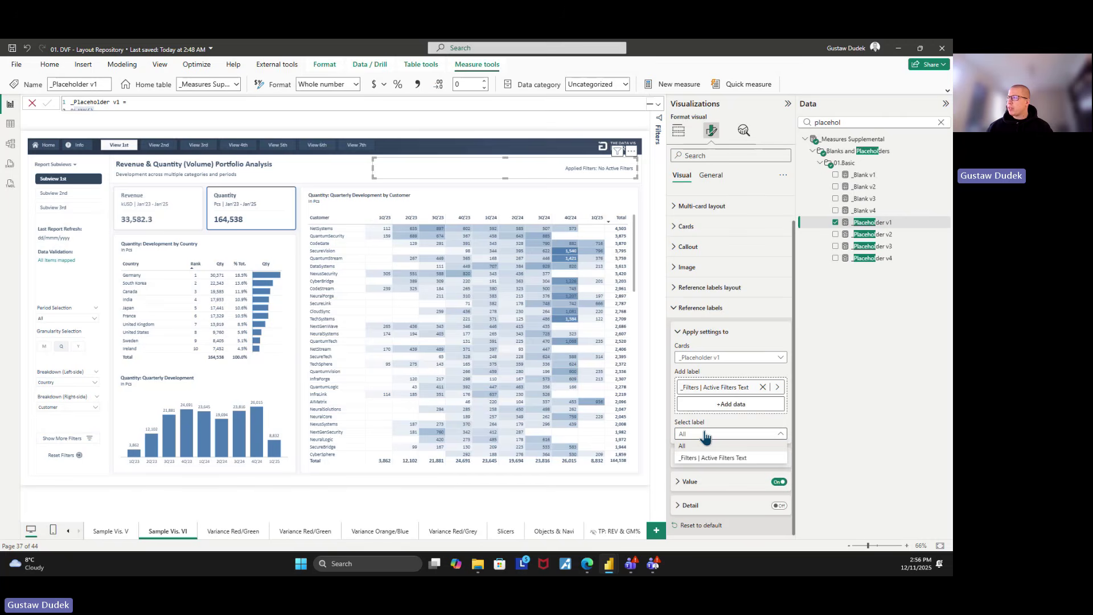
pyautogui.click(694, 371)
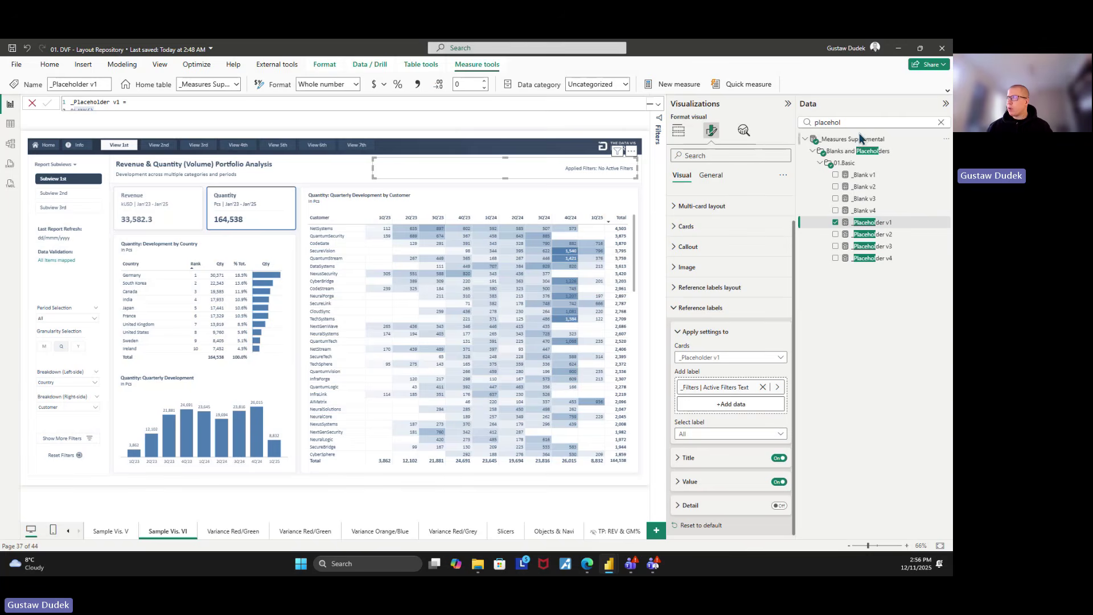
pyautogui.moveTo(858, 123); pyautogui.dragTo(787, 127)
pyautogui.write('filter')
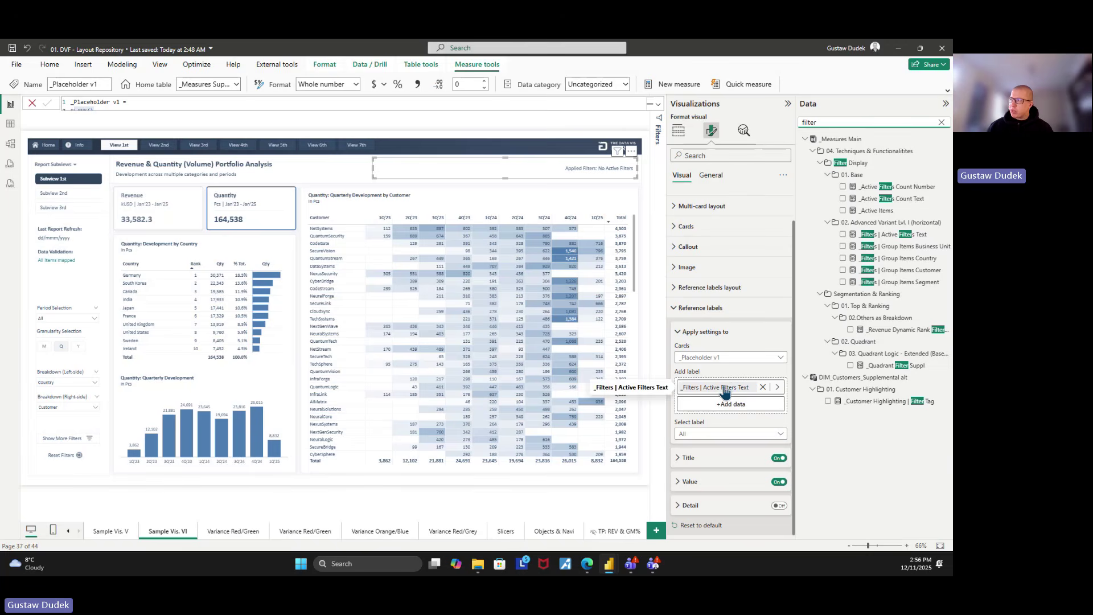
# - Choose the _Filters | Active Filters Text label in the reference label settings and examine its title source and custom text
pyautogui.click(722, 433)
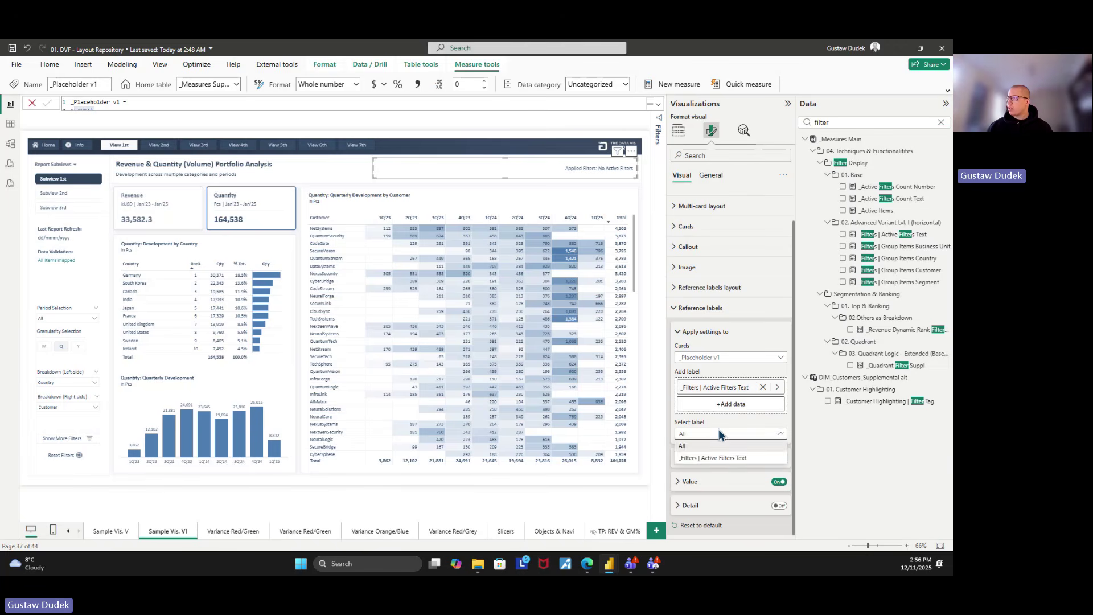
pyautogui.click(721, 459)
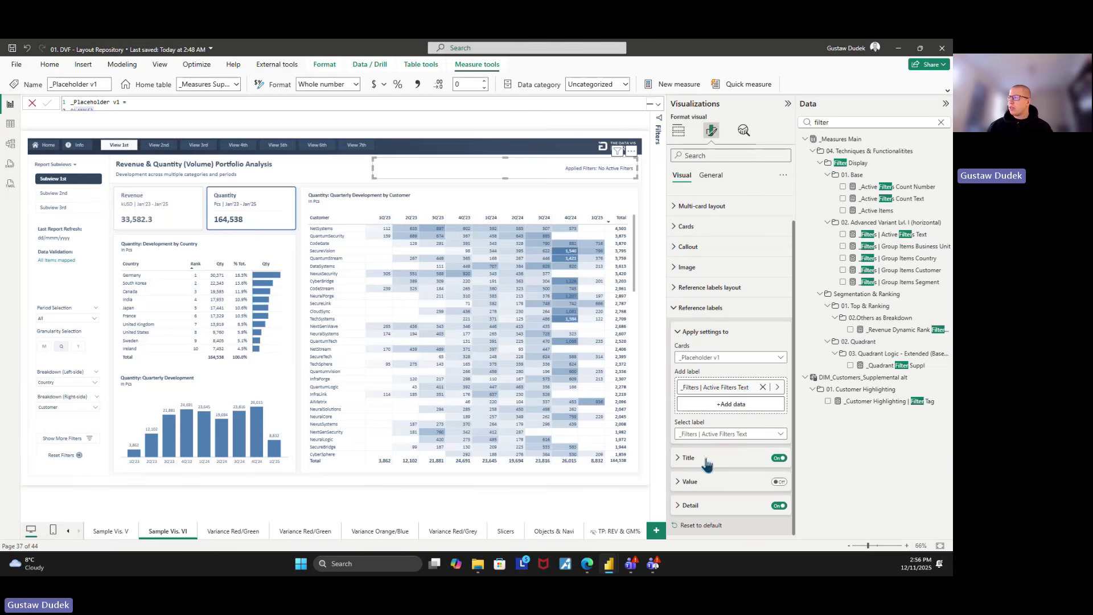
pyautogui.click(714, 457)
pyautogui.scroll(-1, 713, 450)
pyautogui.click(706, 386)
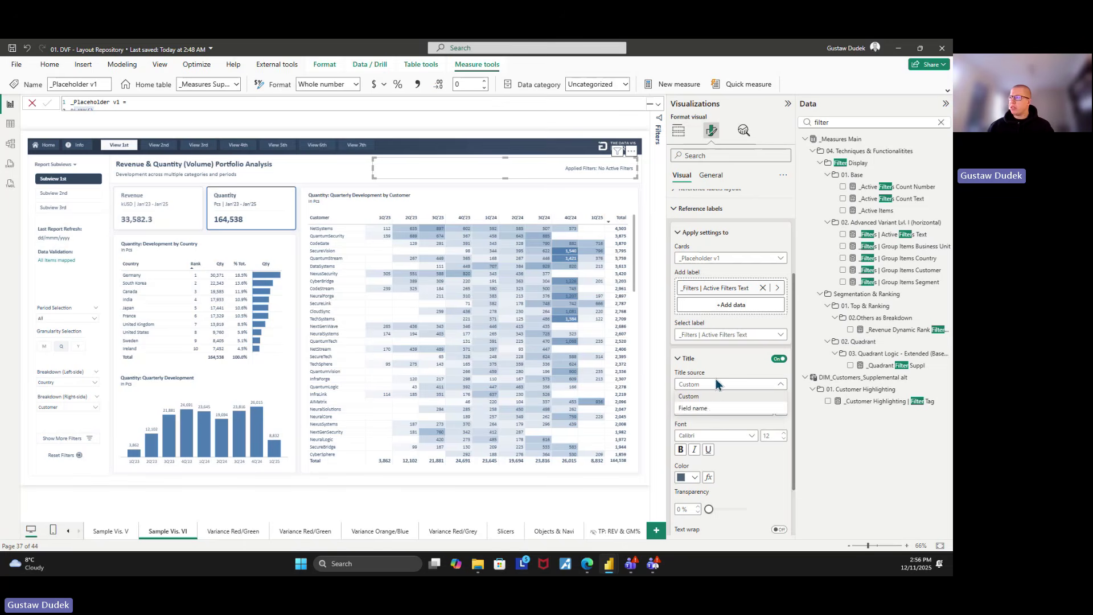
pyautogui.click(721, 380)
pyautogui.moveTo(721, 410); pyautogui.dragTo(680, 421)
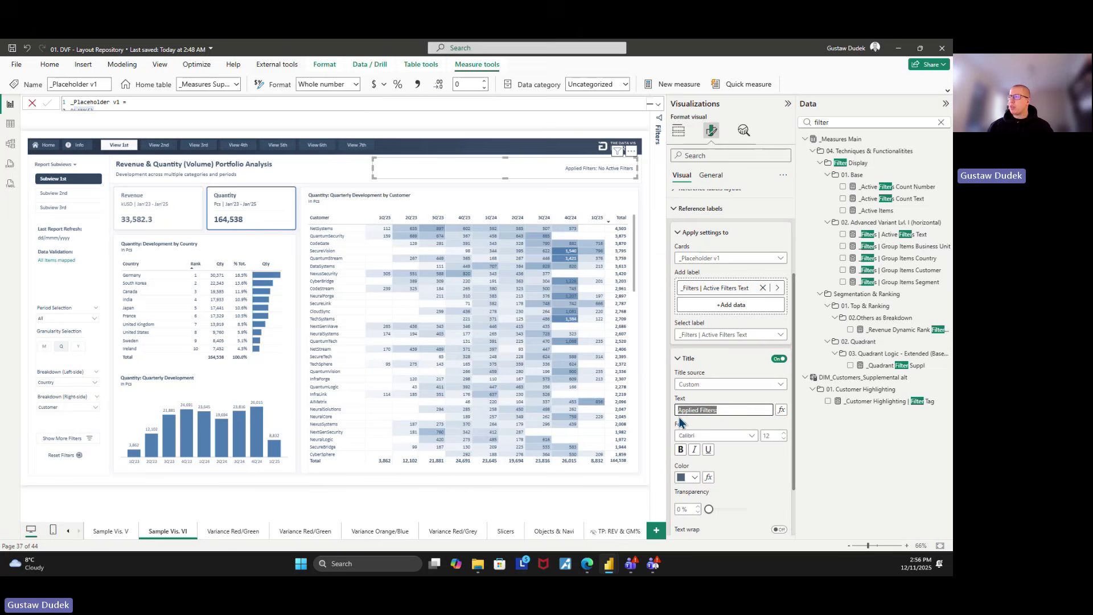
pyautogui.click(716, 410)
# - Review the title, value and detail settings of the Applied Filters card's reference label
pyautogui.scroll(1, 736, 417)
pyautogui.scroll(-2, 736, 417)
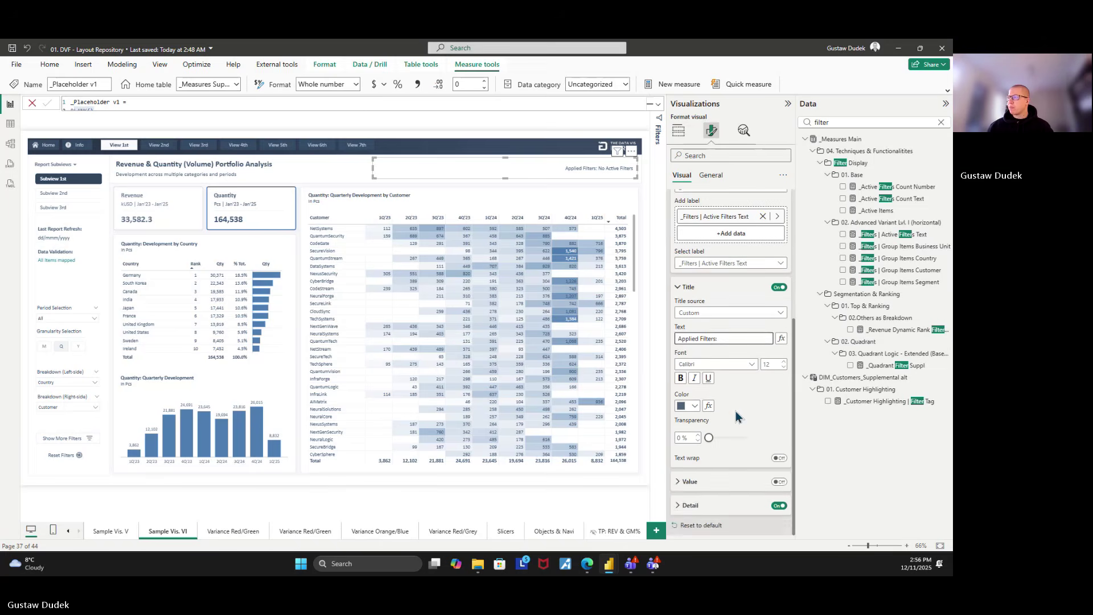
pyautogui.click(715, 481)
pyautogui.scroll(-1, 724, 477)
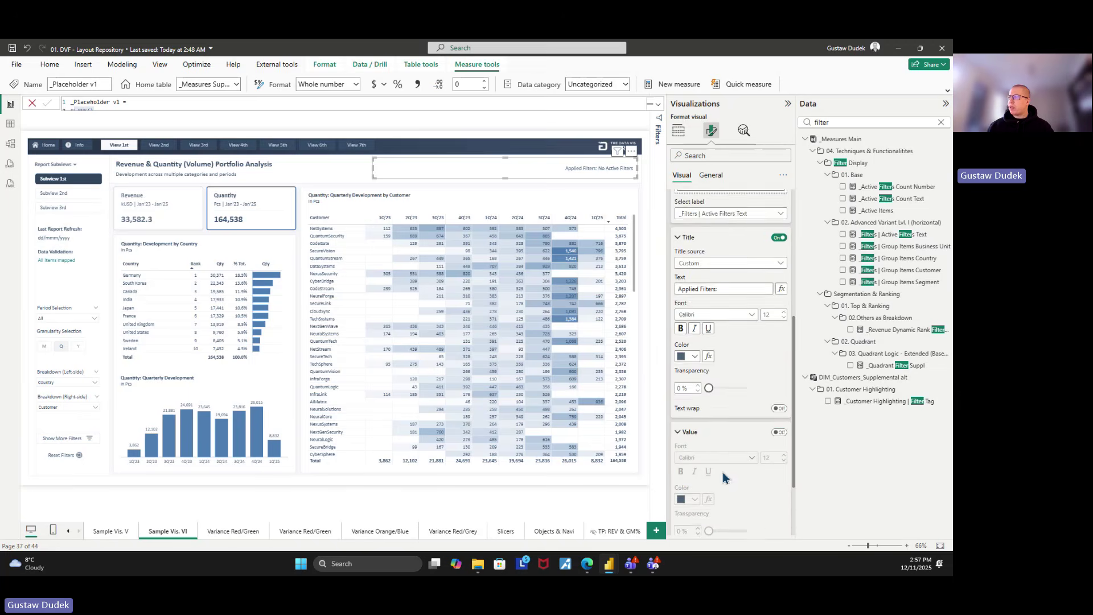
pyautogui.scroll(-2, 730, 485)
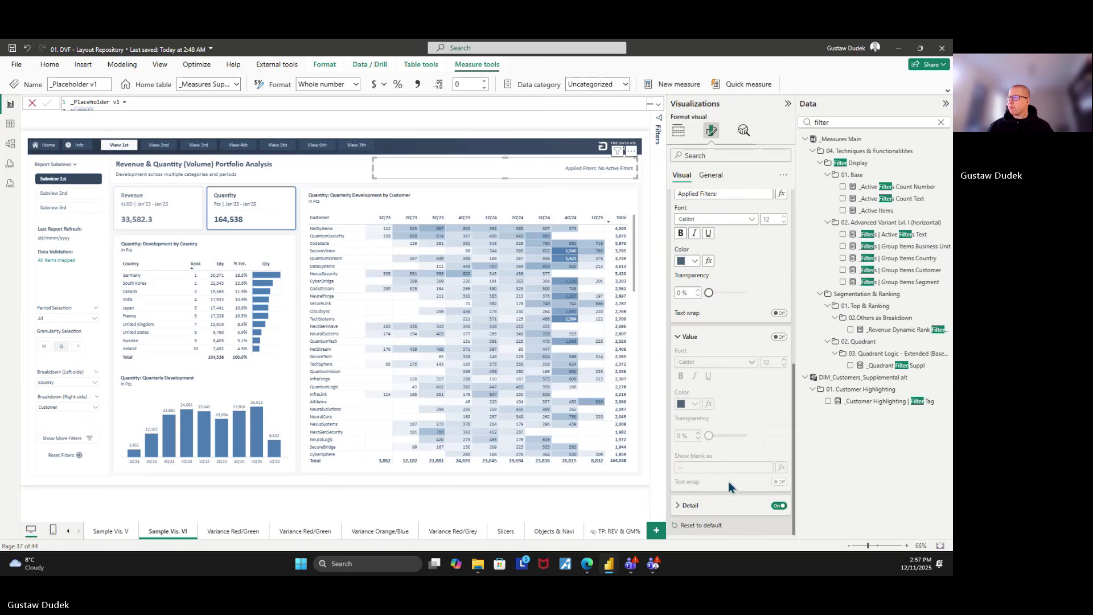
pyautogui.click(719, 506)
pyautogui.scroll(-2, 726, 496)
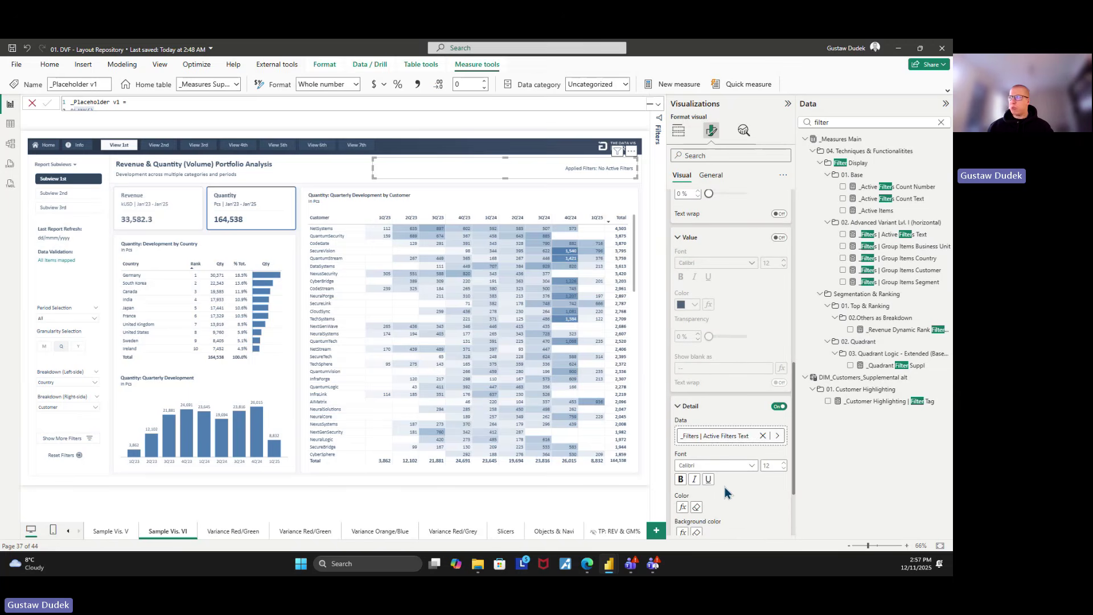
# - Turn on the reference label's value to see its effect on the card, and turn it off again
pyautogui.click(778, 239)
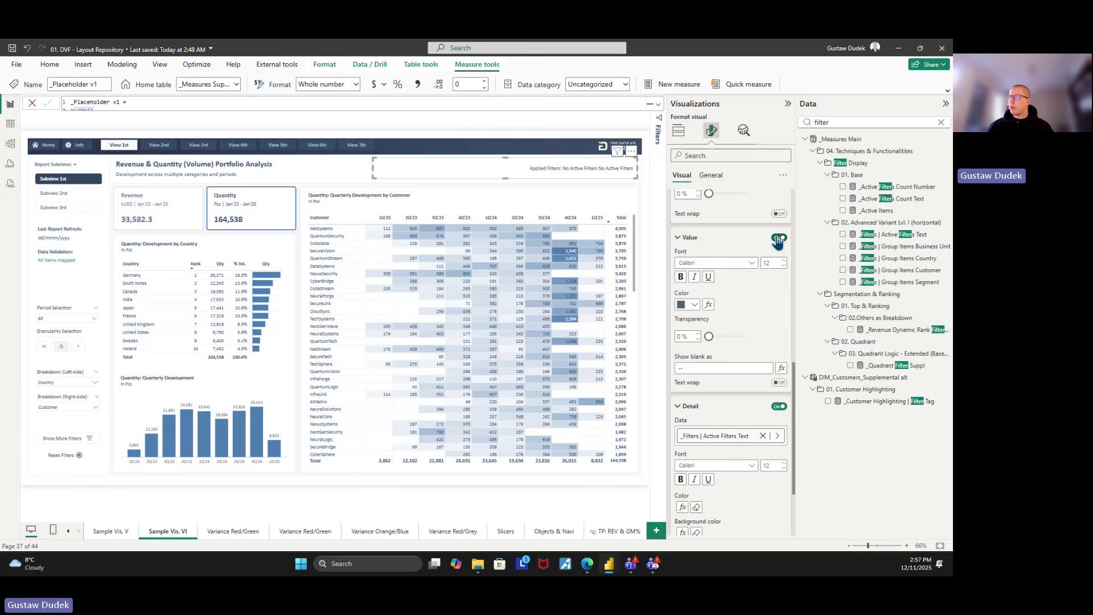
pyautogui.click(777, 238)
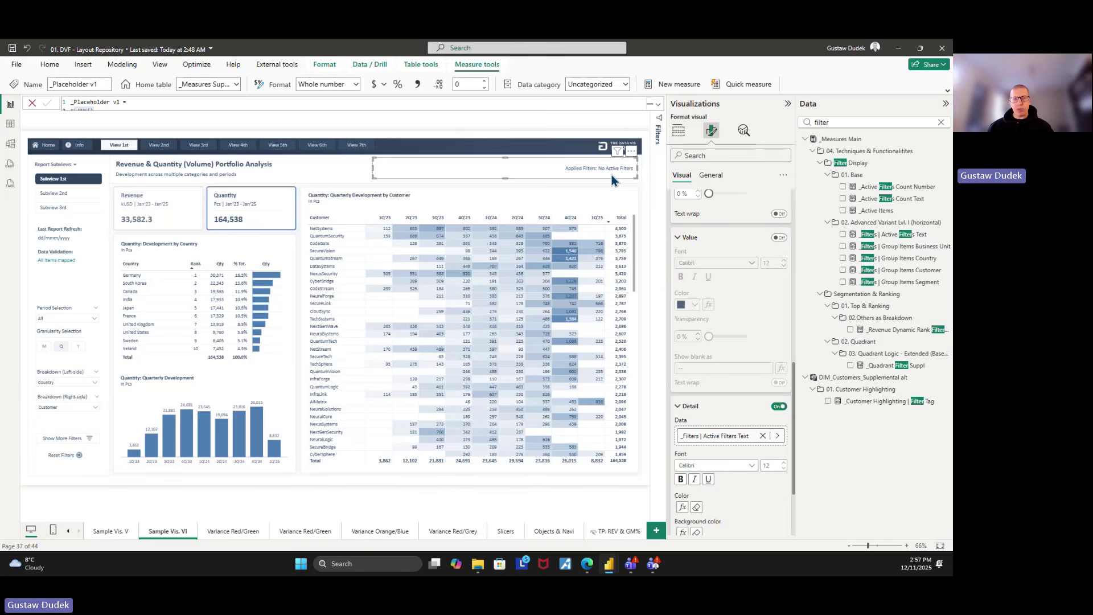
pyautogui.scroll(-1, 703, 382)
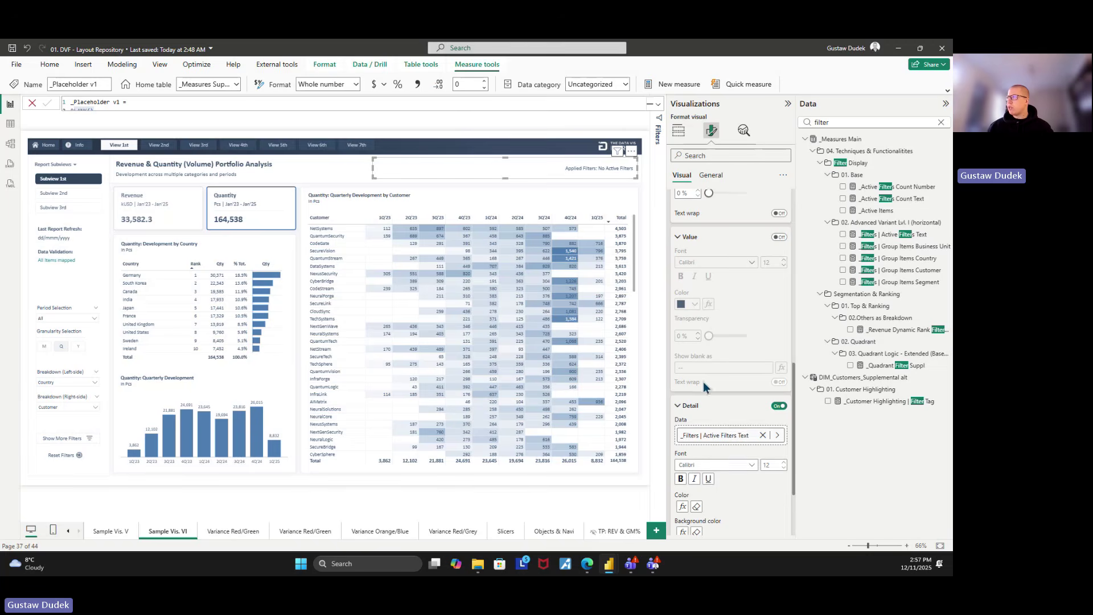
pyautogui.scroll(1, 712, 370)
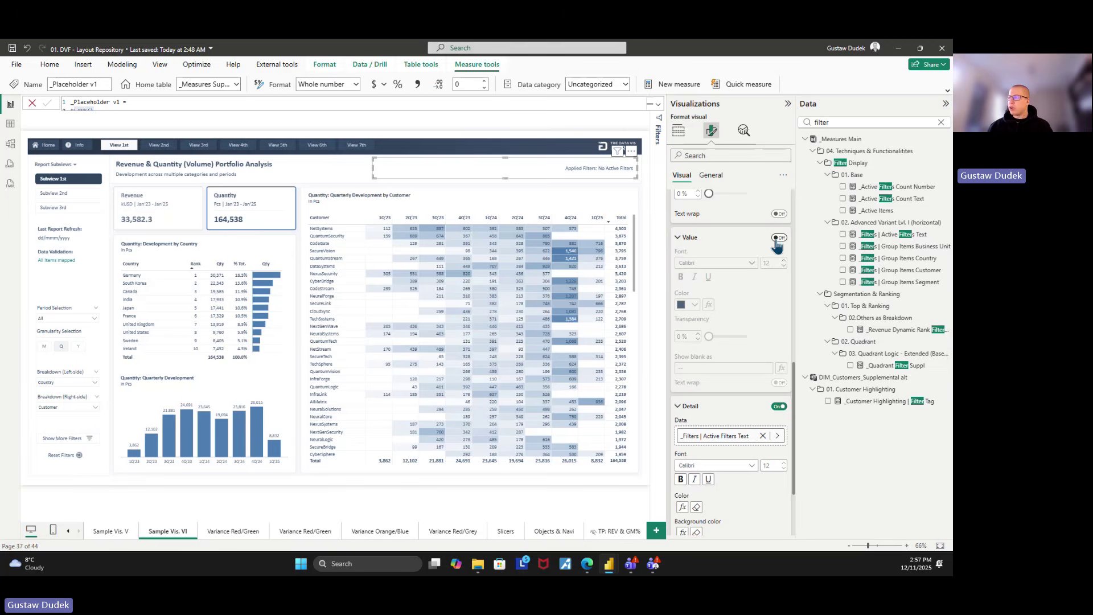
# - Examine the reference label's Detail settings, including its data measure, font, colors and transparency
pyautogui.scroll(-1, 740, 347)
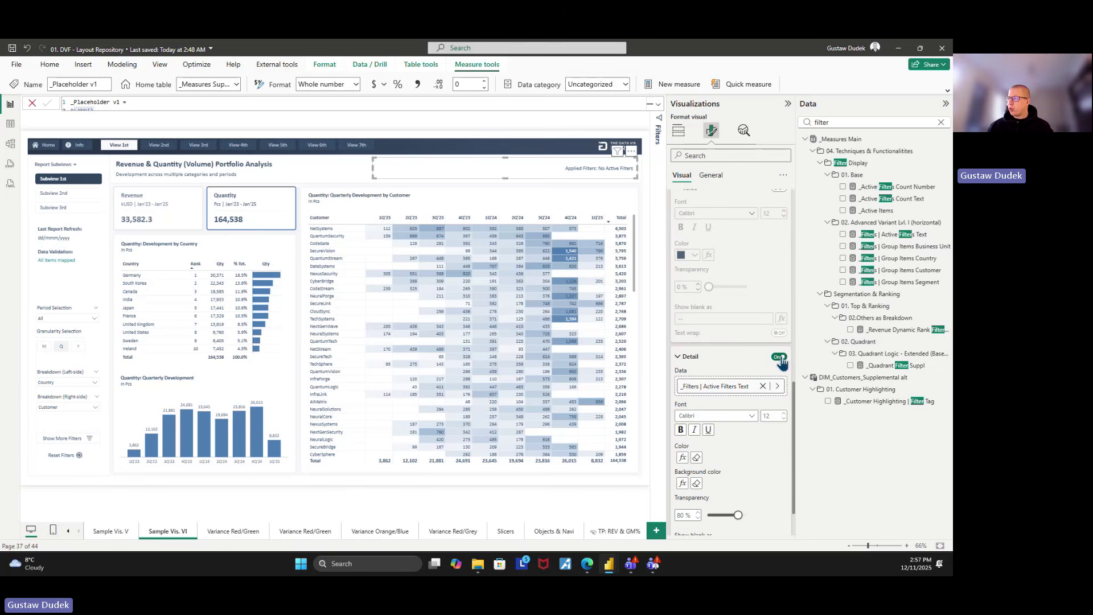
pyautogui.scroll(-1, 777, 370)
pyautogui.scroll(-1, 769, 376)
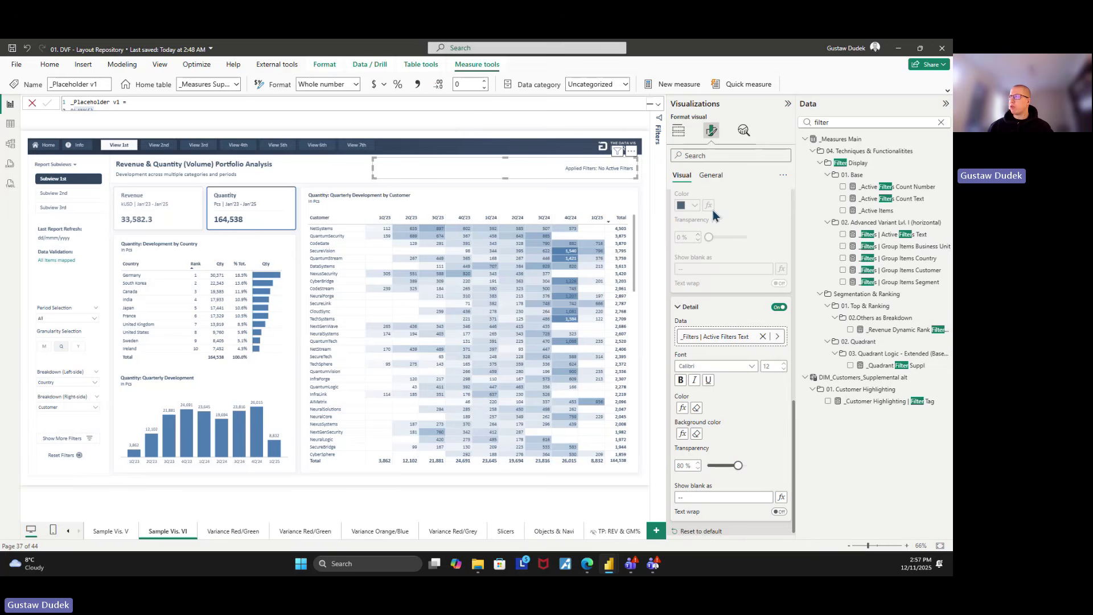
# - Recheck the Applied Filters card's value field against the _Filters | Active Filters Text measure, and deselect the card
pyautogui.click(678, 131)
pyautogui.click(646, 182)
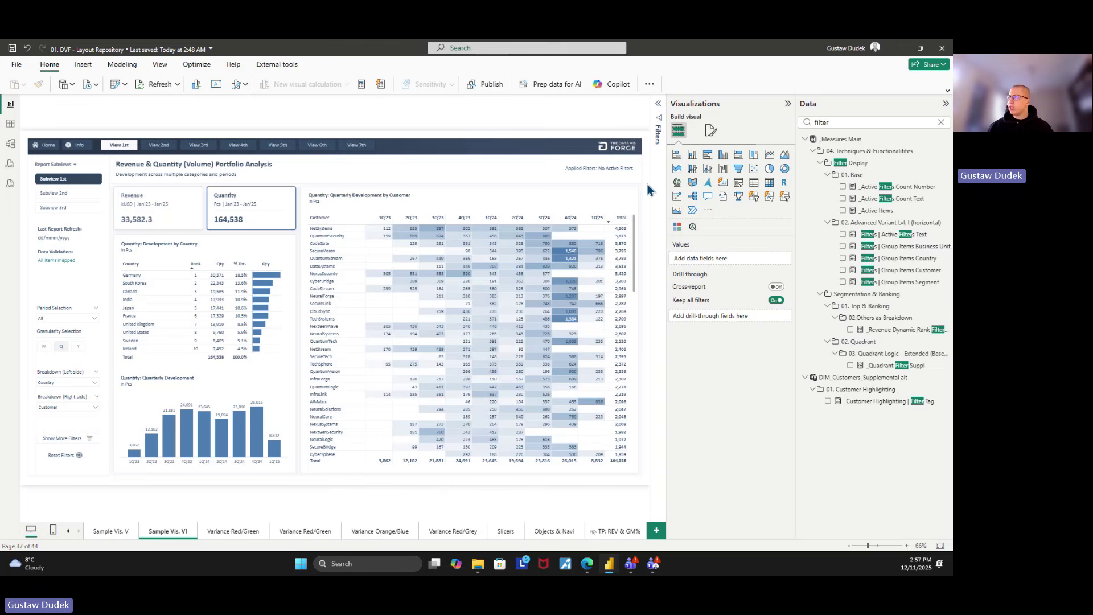
pyautogui.click(628, 169)
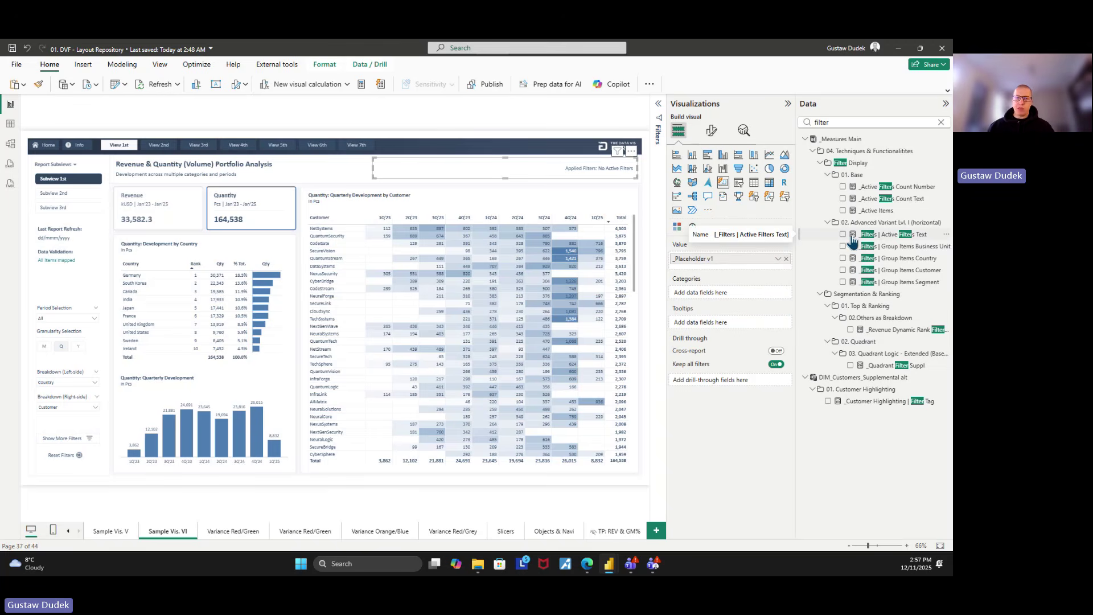
pyautogui.click(622, 497)
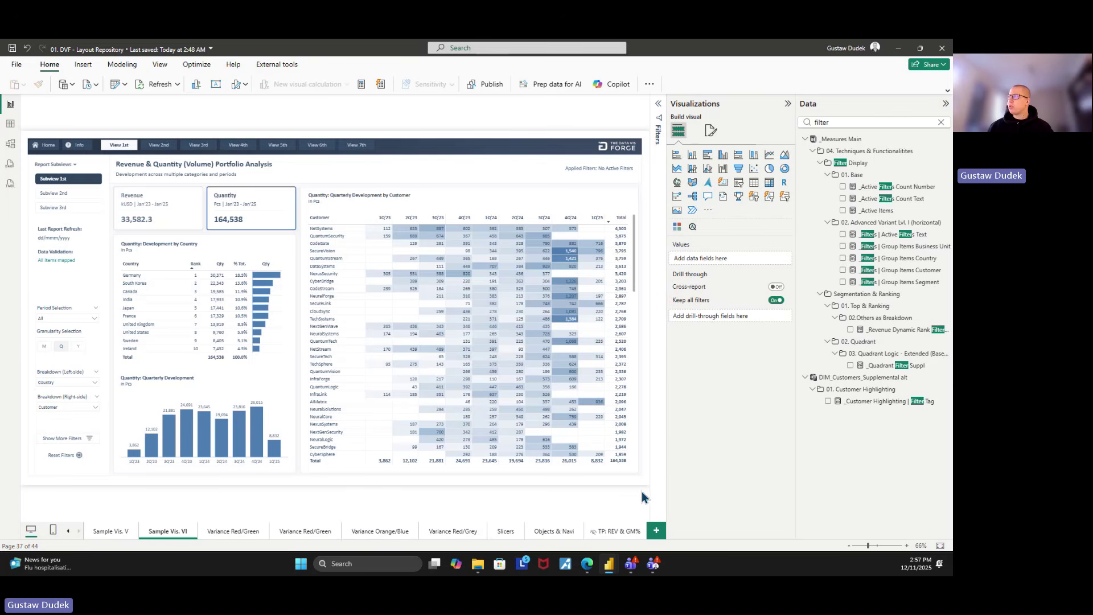
# - Add a matrix visual over the customer table, widen the Data pane and place the _Active Filters Count Number measure in the matrix
pyautogui.moveTo(769, 182); pyautogui.dragTo(514, 411)
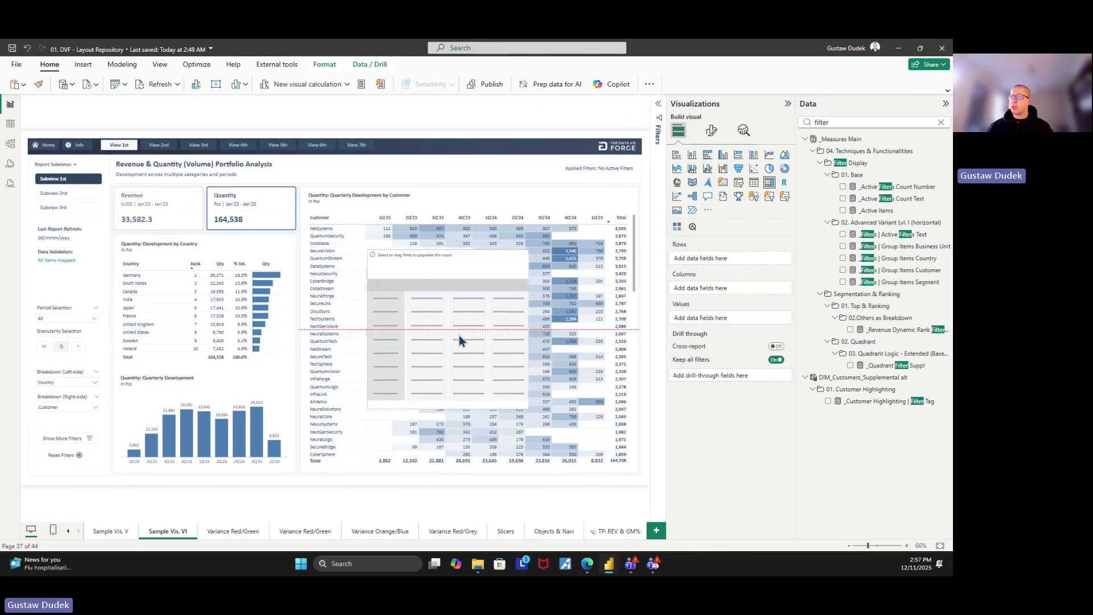
pyautogui.click(711, 133)
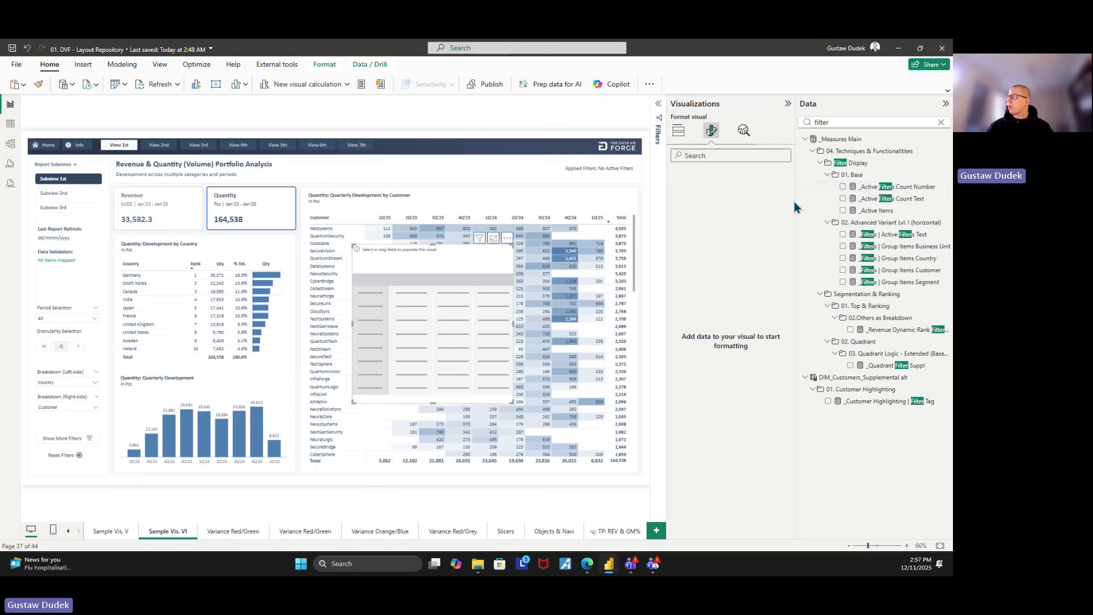
pyautogui.moveTo(797, 203); pyautogui.dragTo(748, 194)
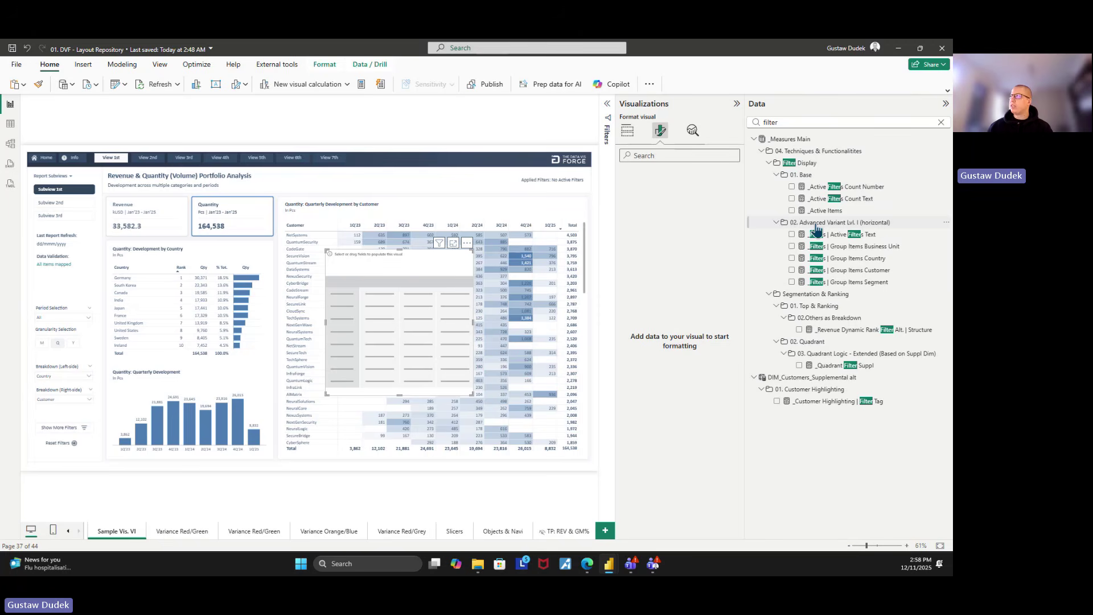
pyautogui.click(791, 187)
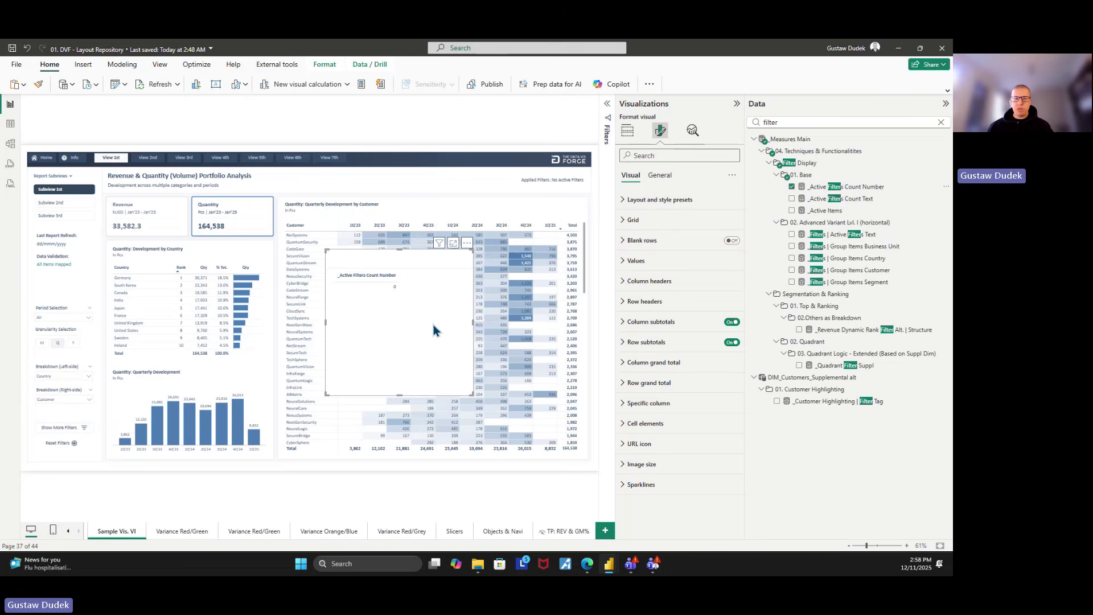
# - Show the full DAX formula of _Active Filters Count Number and examine the ISFILTERED check on DIM_Customers[Business_Line]
pyautogui.click(862, 187)
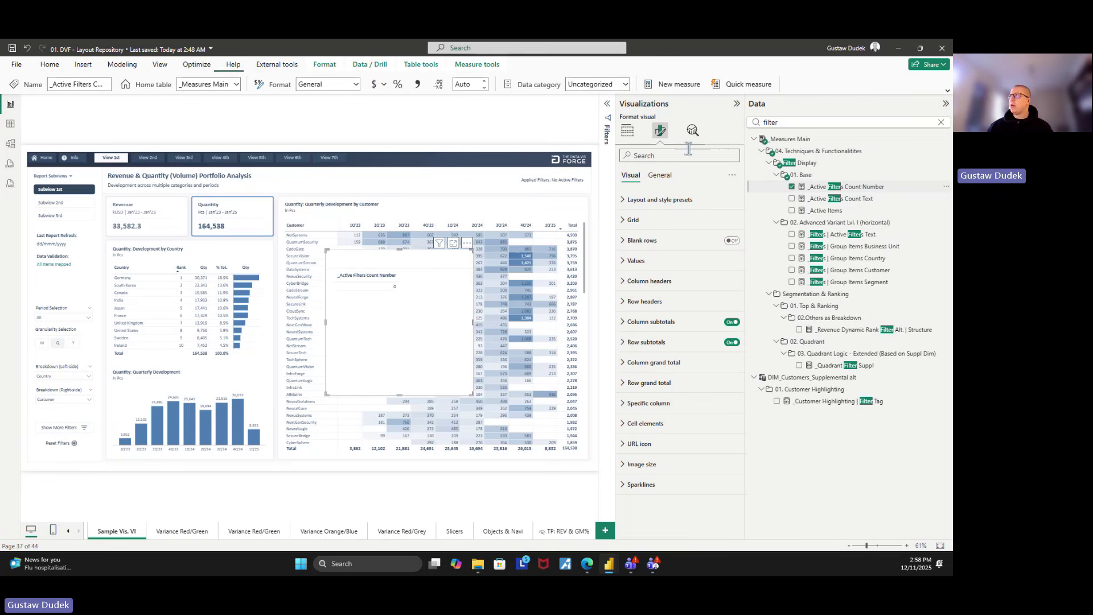
pyautogui.click(607, 106)
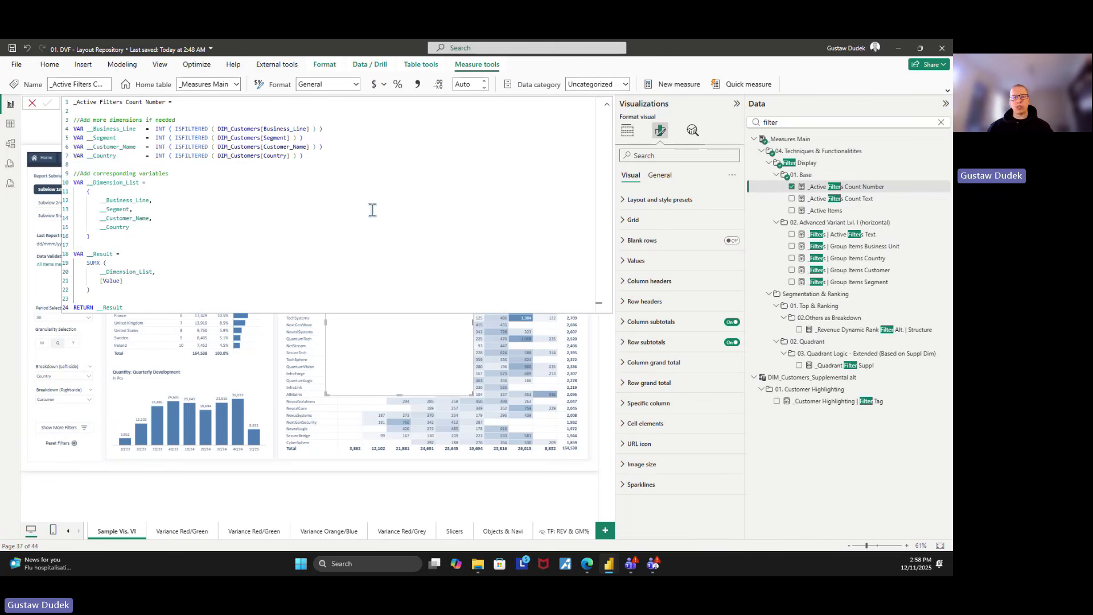
pyautogui.scroll(2, 372, 210)
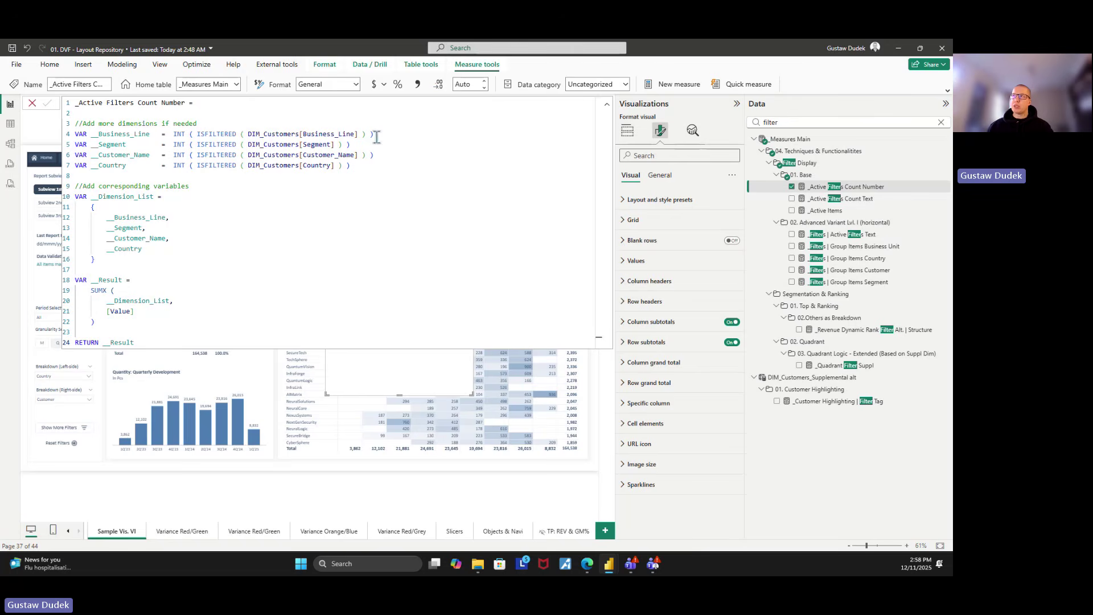
pyautogui.moveTo(374, 135); pyautogui.dragTo(198, 135)
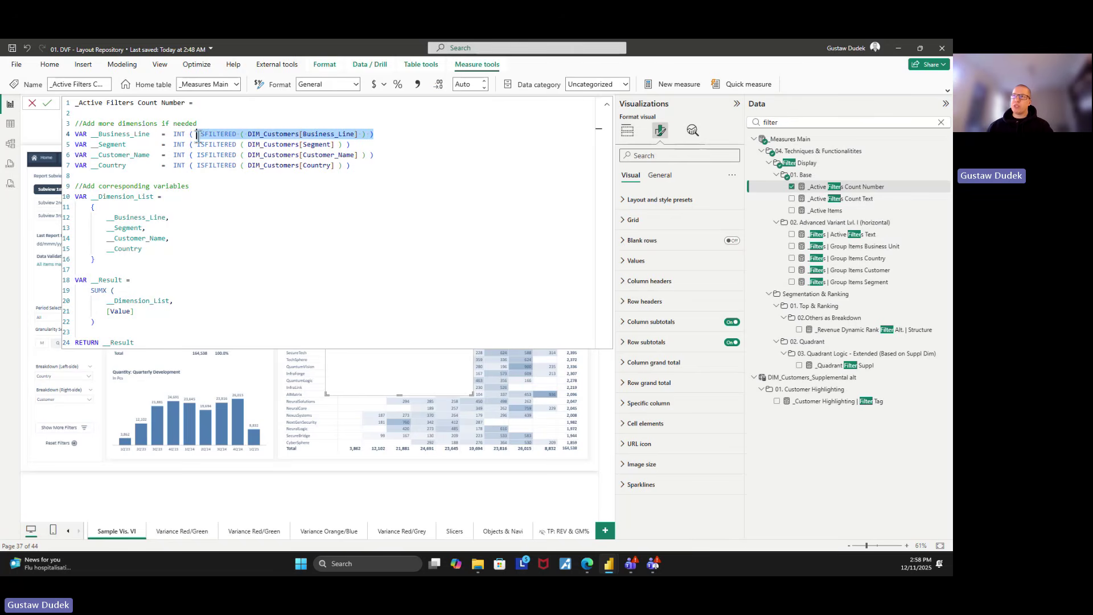
pyautogui.click(260, 193)
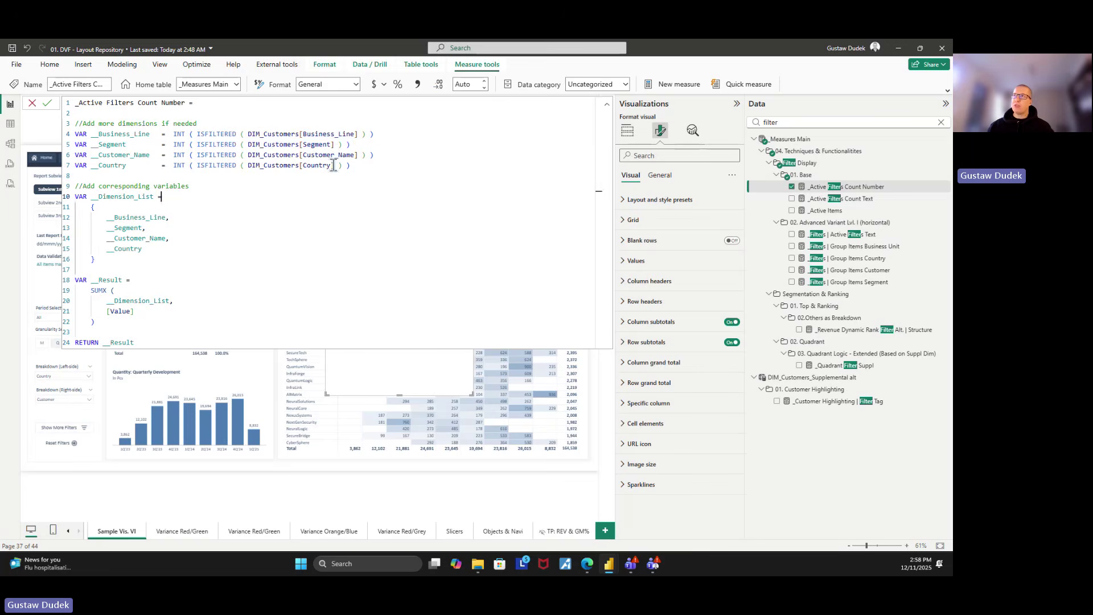
# - Examine the four dimension variables and how INT wraps each ISFILTERED check
pyautogui.moveTo(350, 165); pyautogui.dragTo(63, 137)
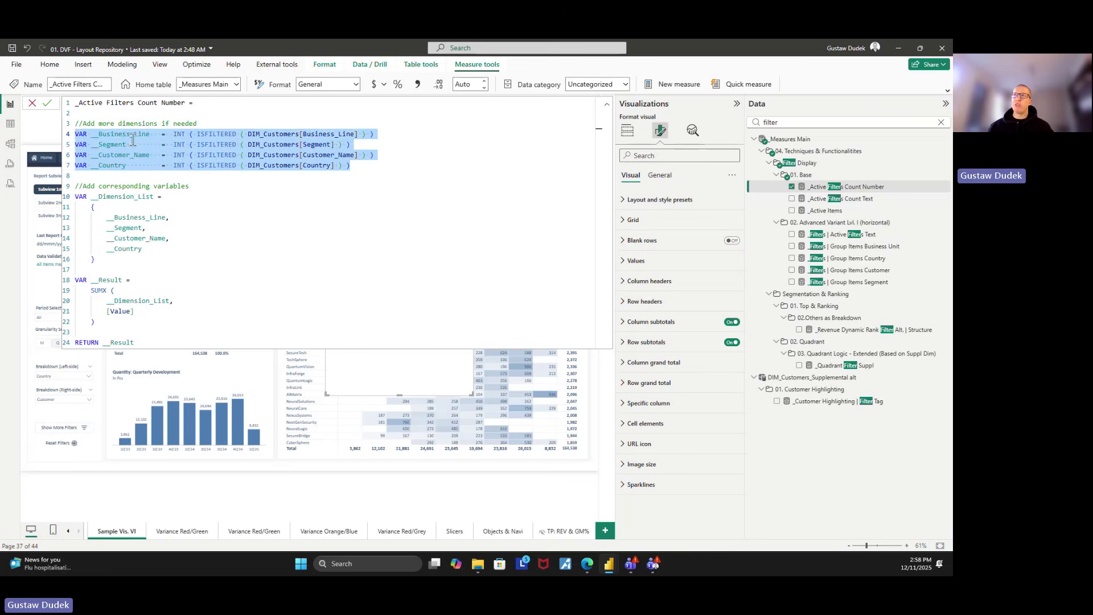
pyautogui.click(198, 165)
pyautogui.moveTo(197, 134); pyautogui.dragTo(354, 135)
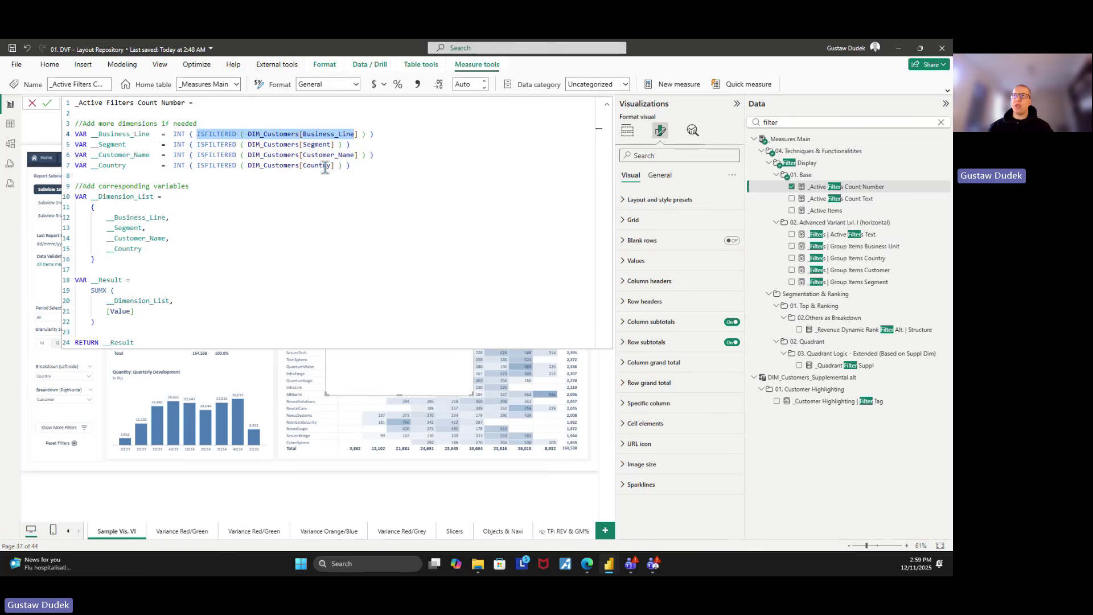
pyautogui.click(185, 134)
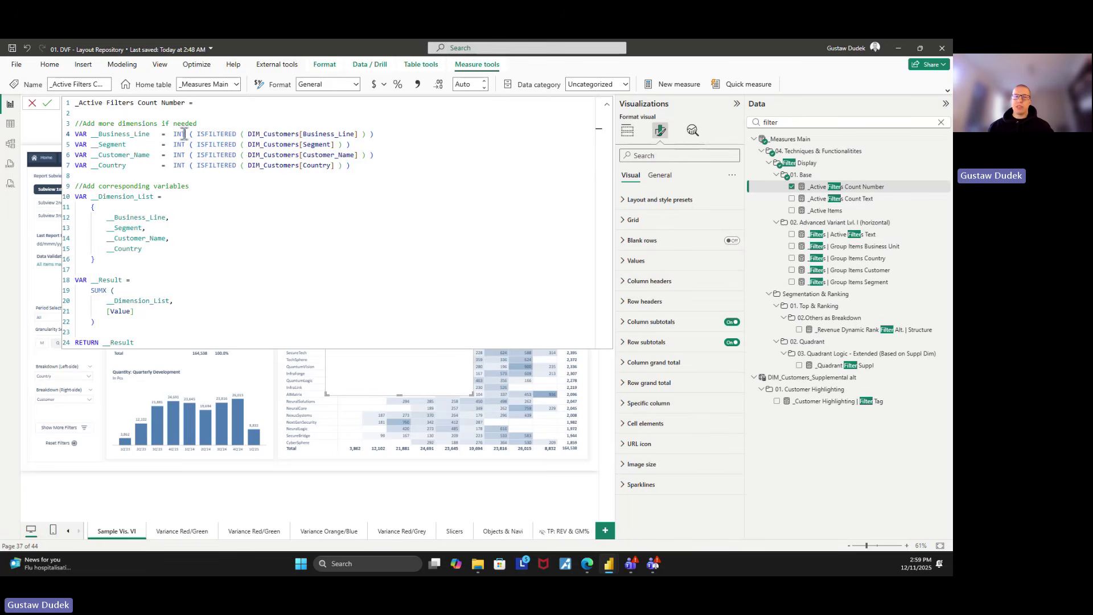
pyautogui.click(229, 188)
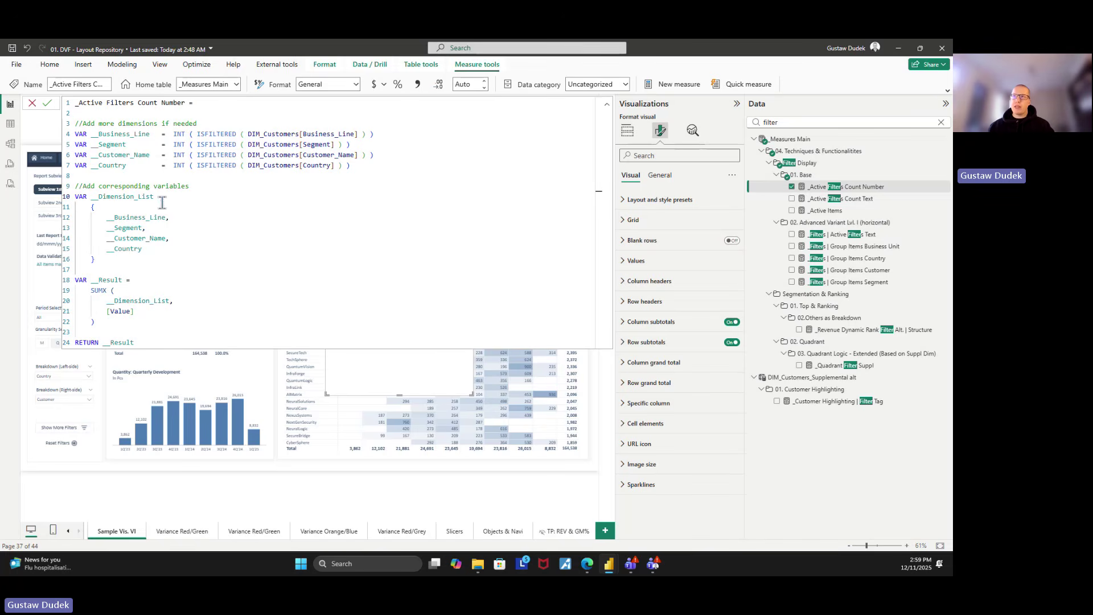
# - Compare the __Dimension_List entries with the INT ( ISFILTERED ) variables they reference, and collapse the formula
pyautogui.moveTo(142, 259); pyautogui.dragTo(74, 206)
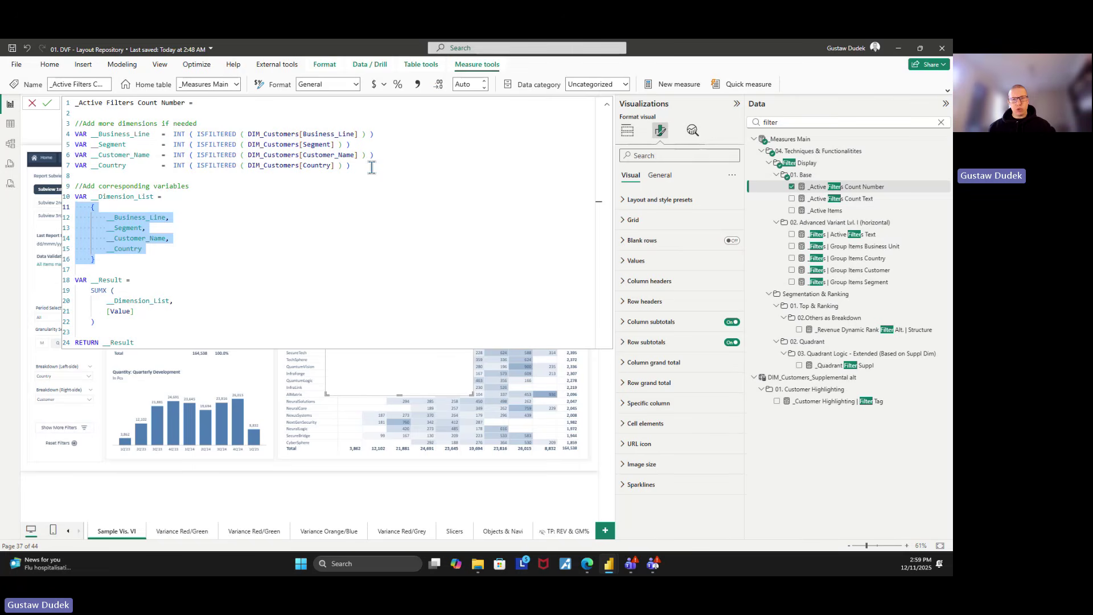
pyautogui.click(117, 269)
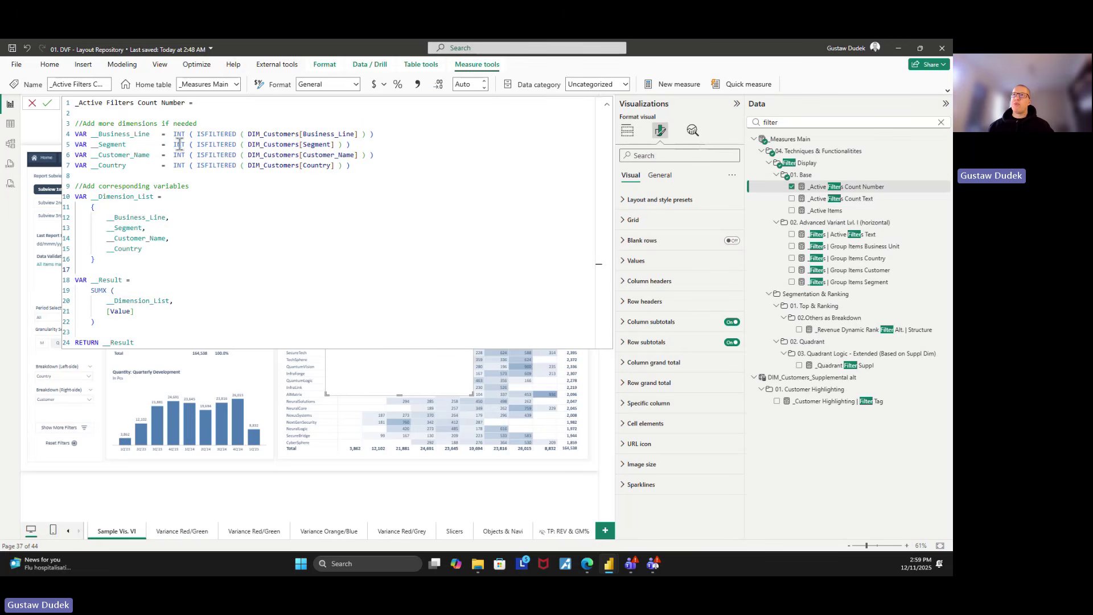
pyautogui.moveTo(173, 135)
pyautogui.mouseDown()
pyautogui.moveTo(367, 126)
pyautogui.moveTo(171, 153)
pyautogui.moveTo(176, 145)
pyautogui.mouseUp()
pyautogui.click(353, 144)
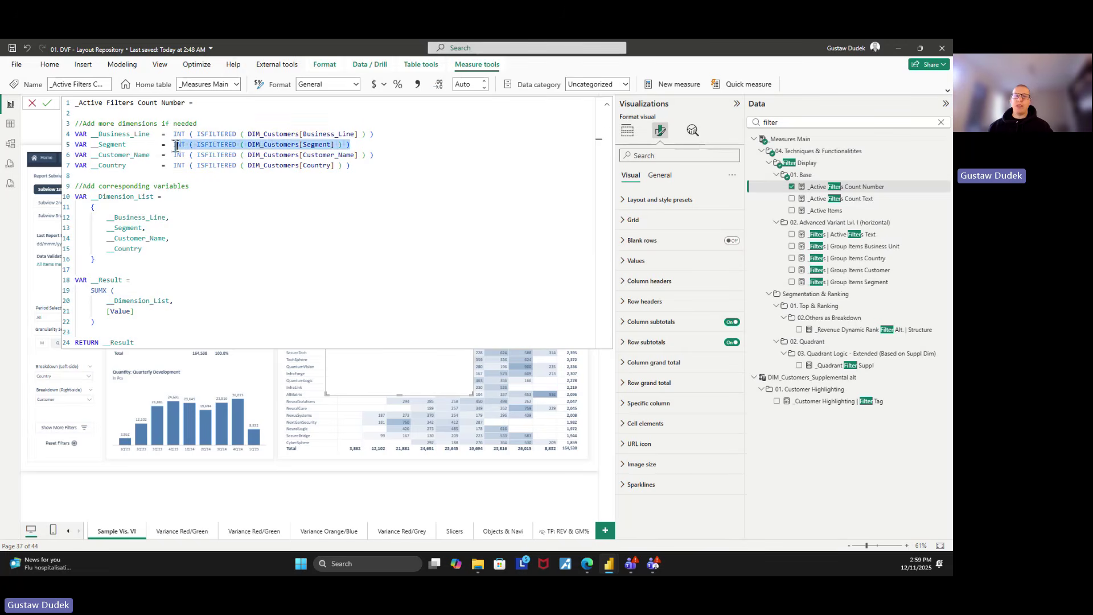
pyautogui.doubleClick(176, 145)
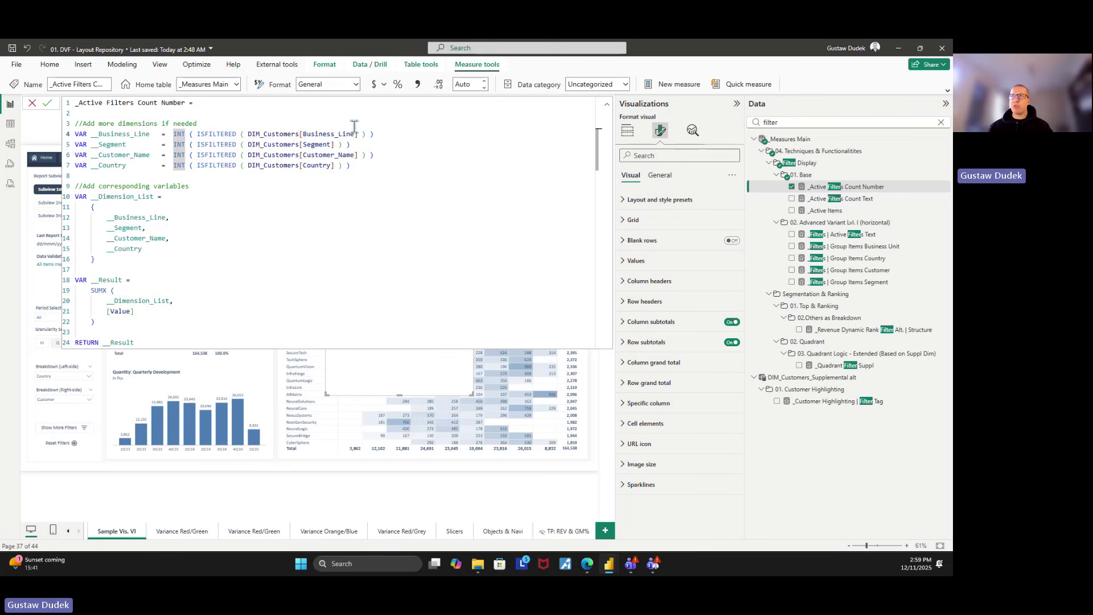
pyautogui.click(374, 135)
pyautogui.moveTo(374, 146); pyautogui.dragTo(176, 145)
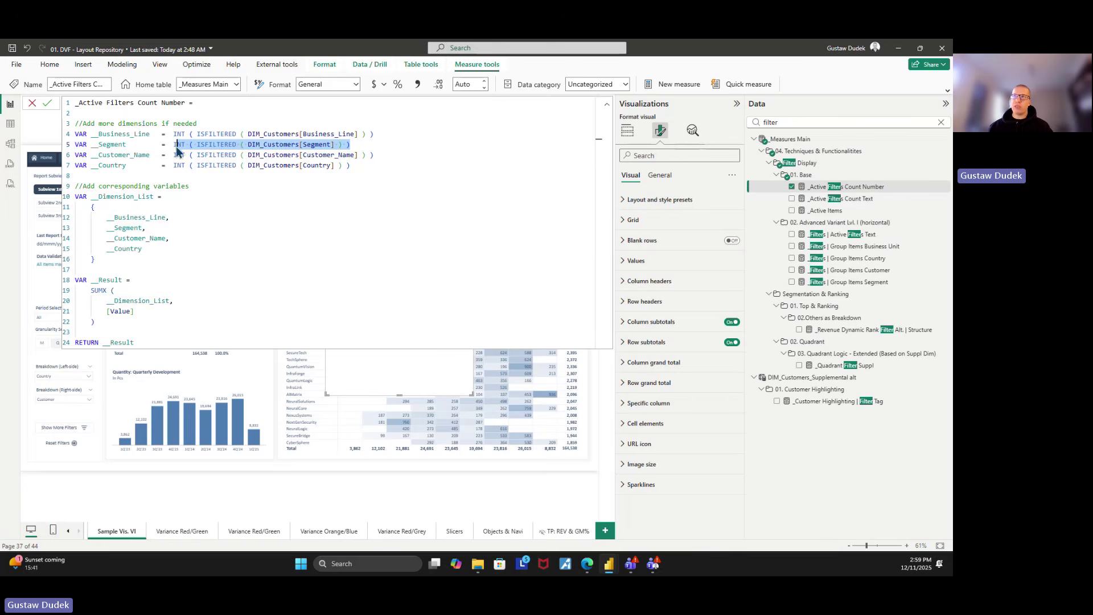
pyautogui.click(221, 251)
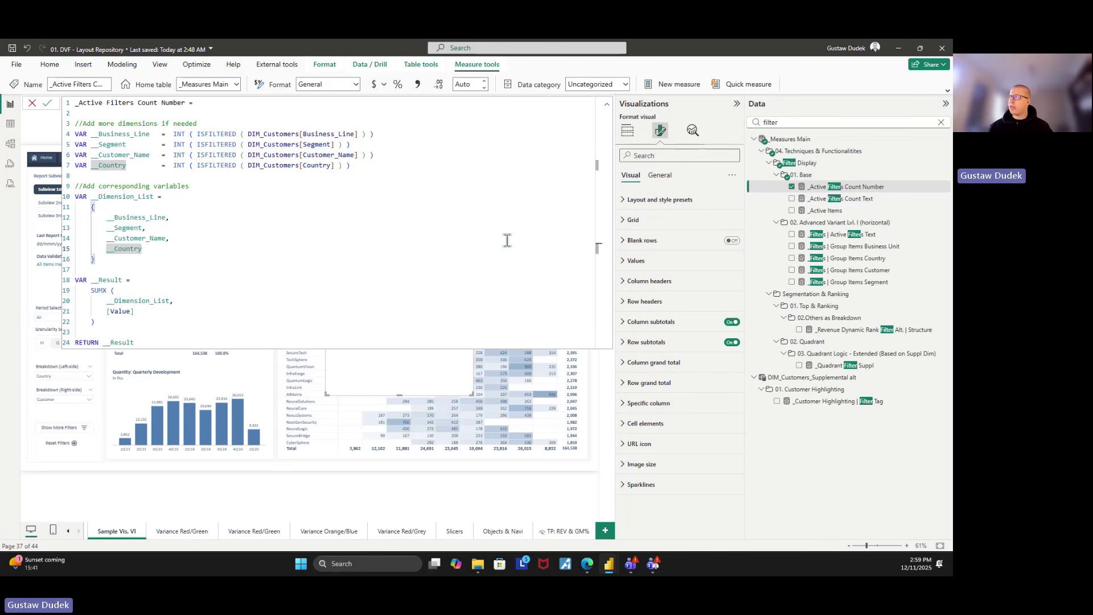
pyautogui.click(606, 104)
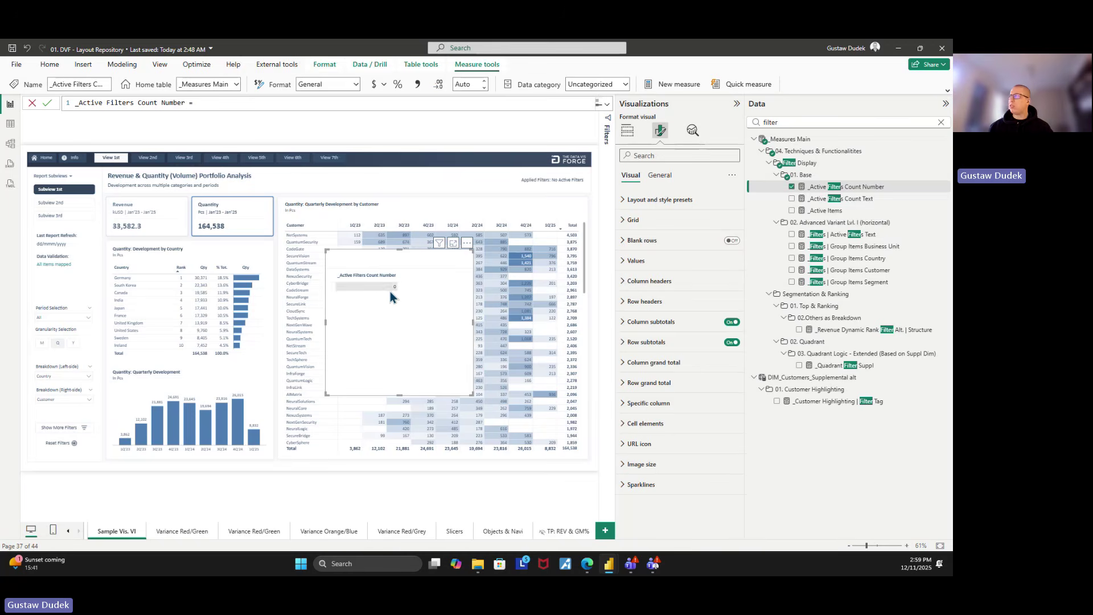
# - Add the _Active Filters Count Text measure to the matrix and switch the matrix values to rows
pyautogui.click(809, 200)
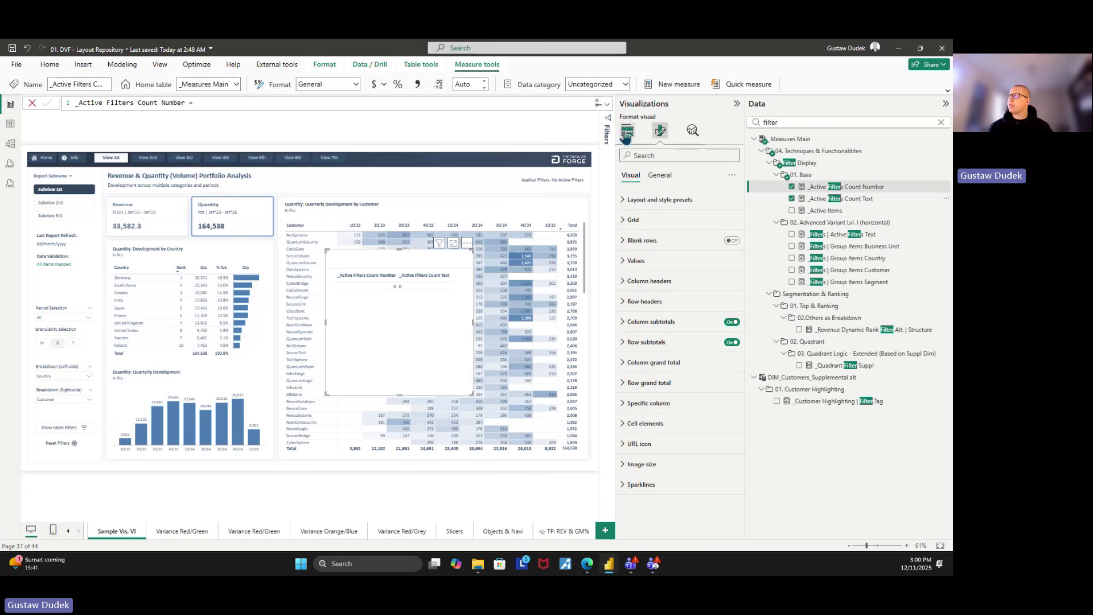
pyautogui.click(645, 261)
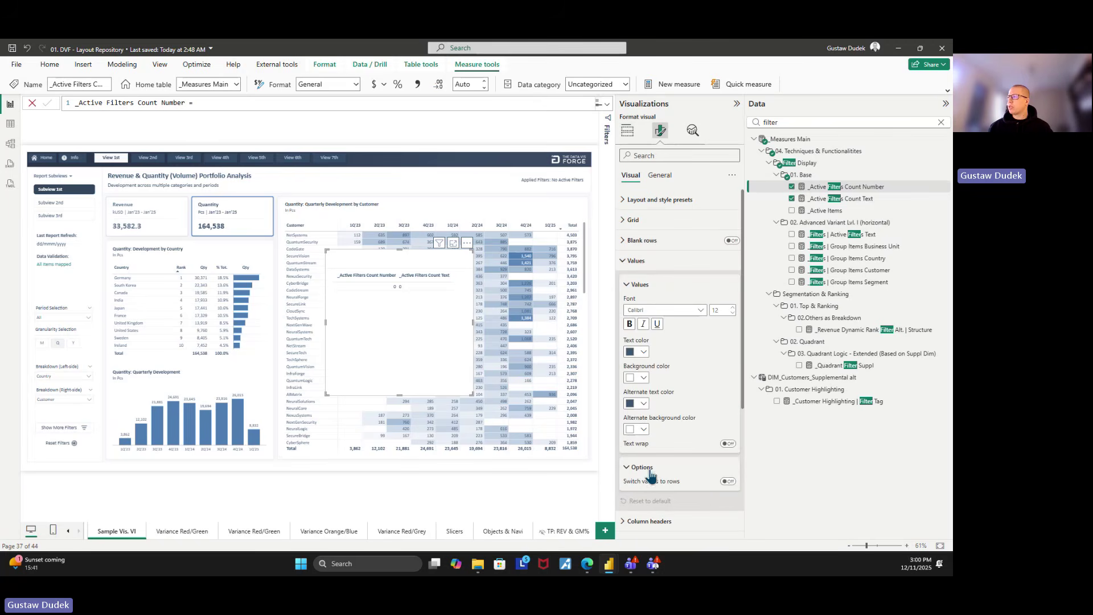
pyautogui.click(727, 481)
# - Examine how the _Active Filters Count Text formula wraps [_Active Filters Count Number] in FORMAT, and collapse the formula
pyautogui.click(841, 199)
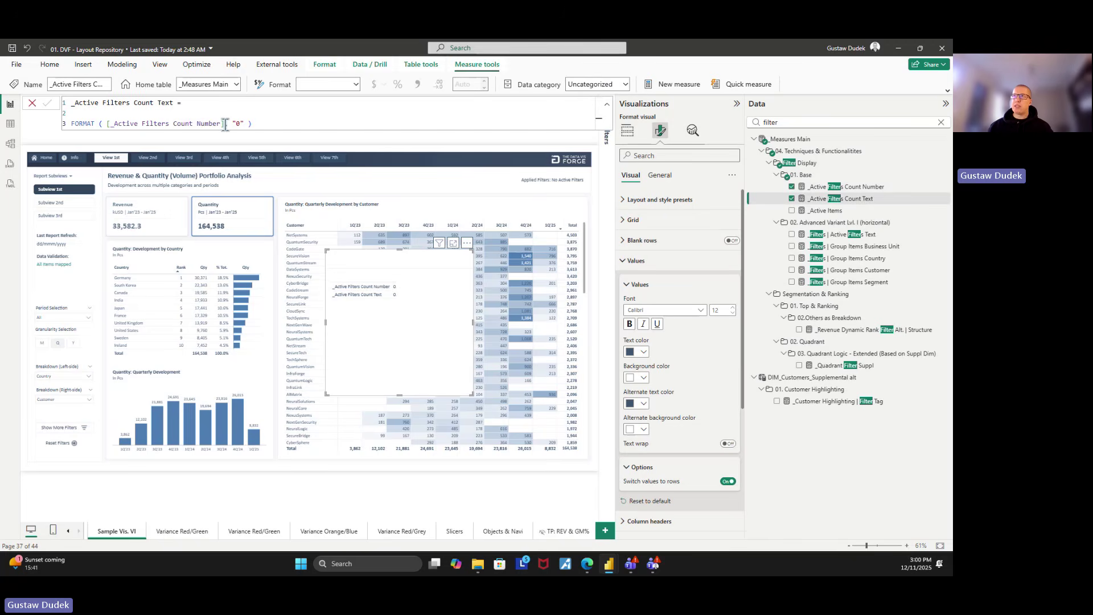
pyautogui.moveTo(224, 124); pyautogui.dragTo(106, 124)
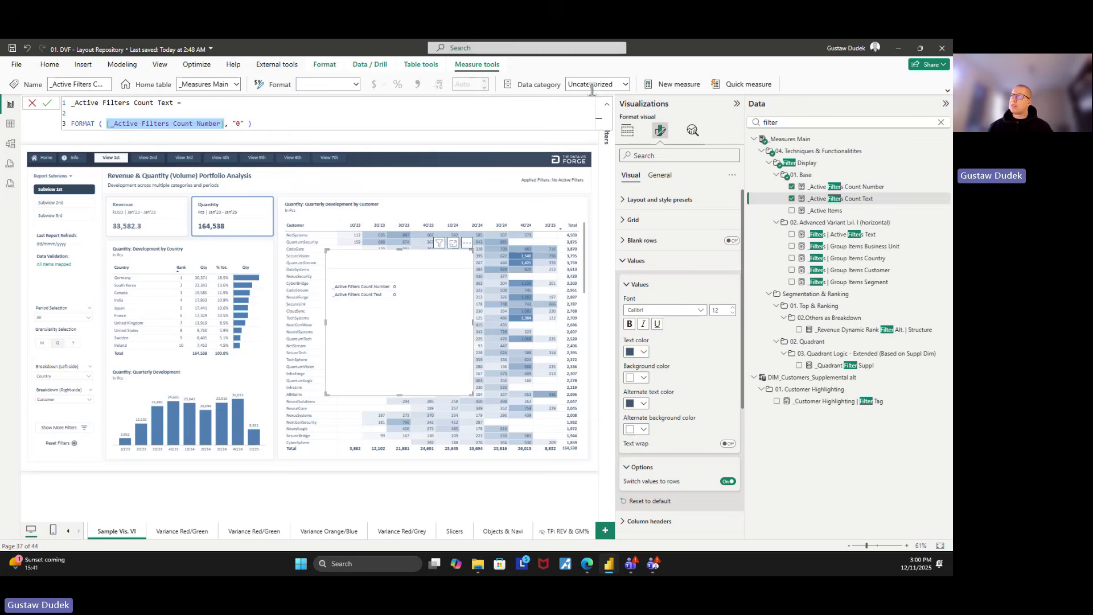
pyautogui.click(606, 106)
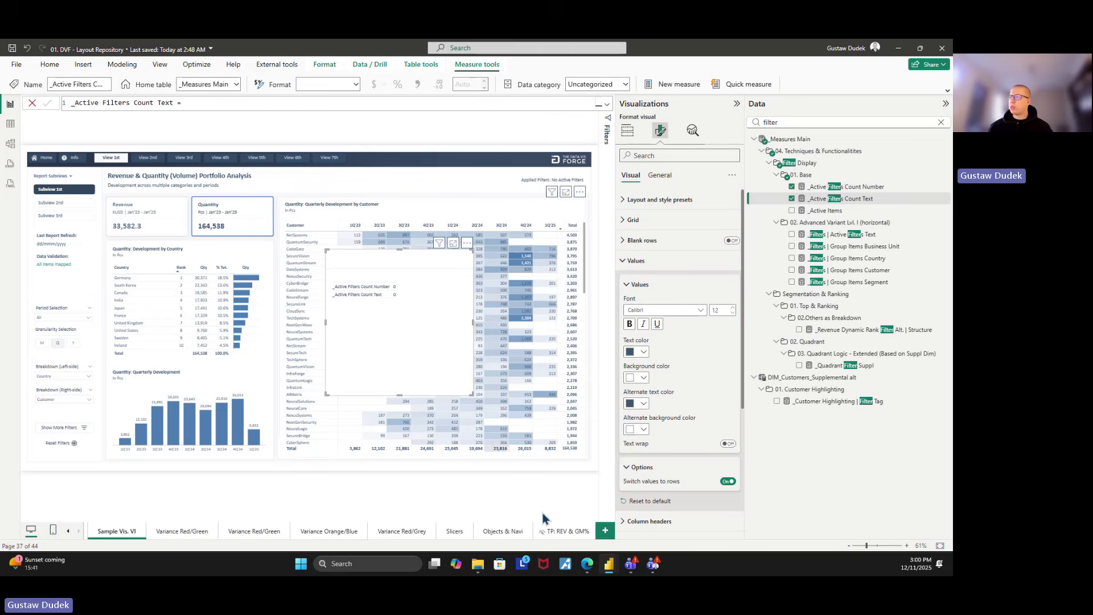
# - Switch to the PBI Solutions - main report, inspect the counter on the filter icon, and return to the layout report
pyautogui.moveTo(610, 568)
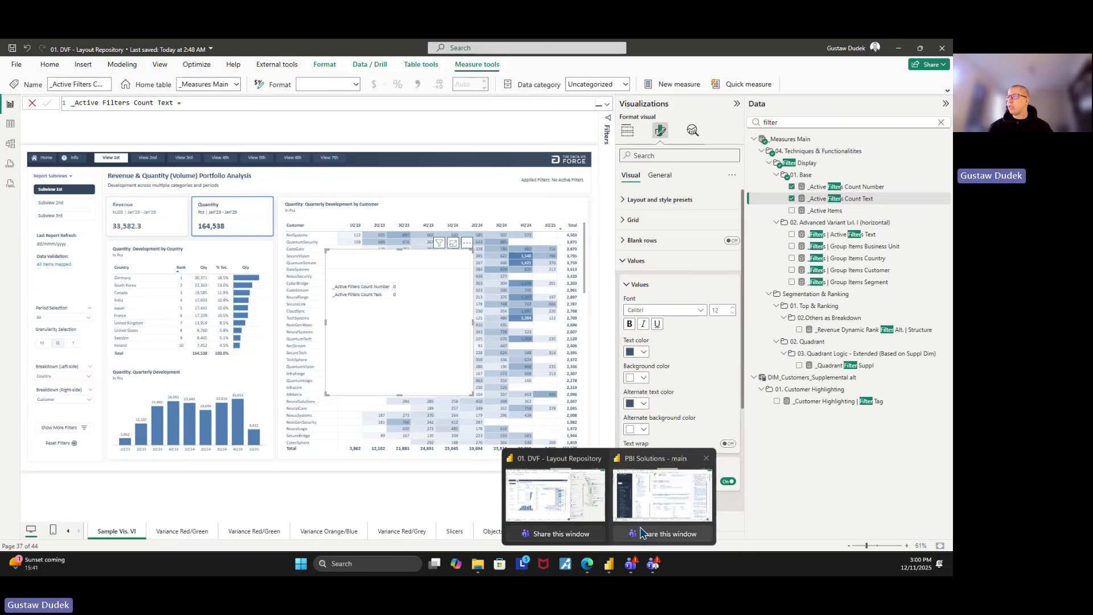
pyautogui.click(638, 458)
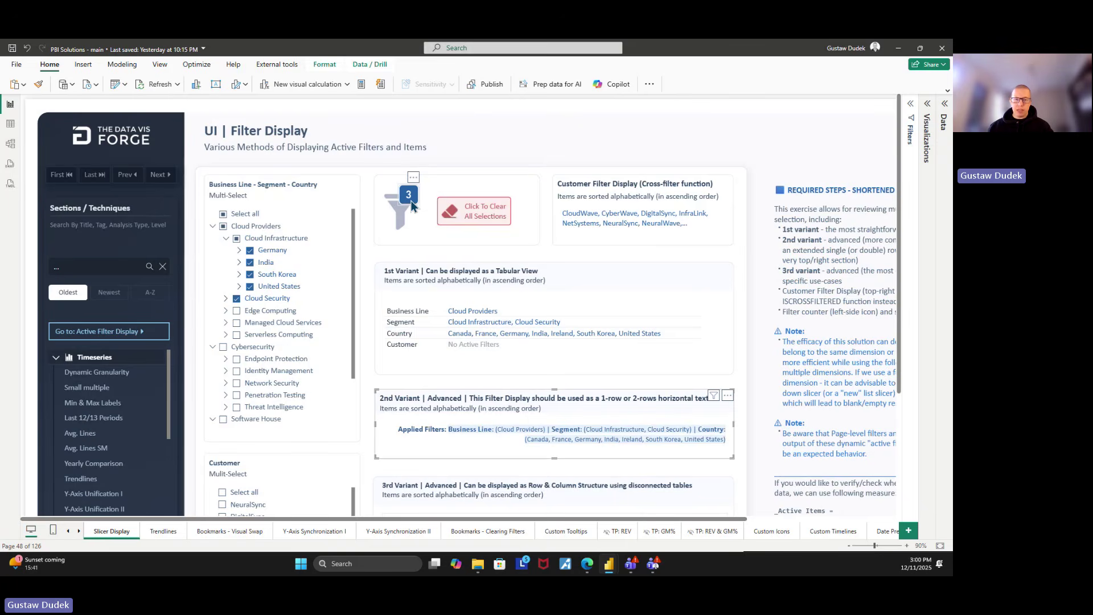
pyautogui.click(411, 201)
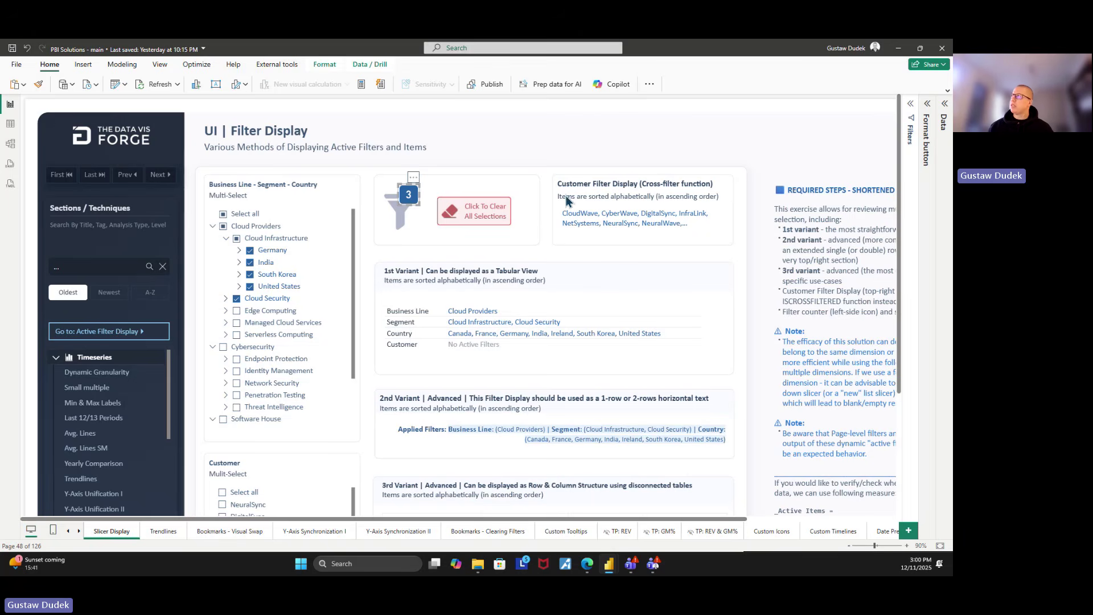
pyautogui.click(898, 49)
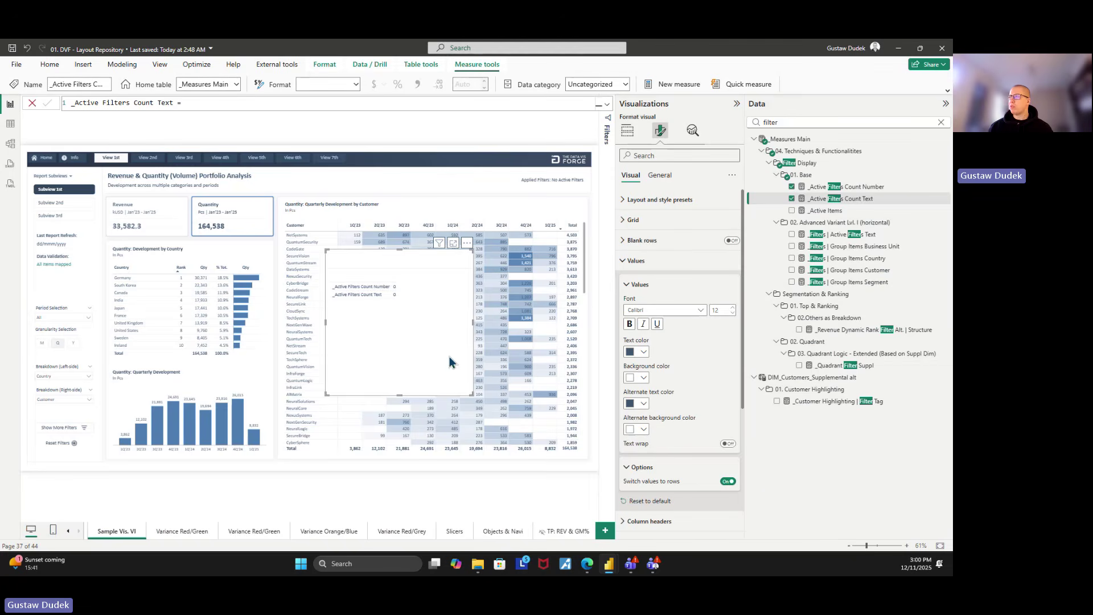
# - Show the full _Active Items formula and examine its NOT ISEMPTY check on FCT_Summarized_Data
pyautogui.click(824, 210)
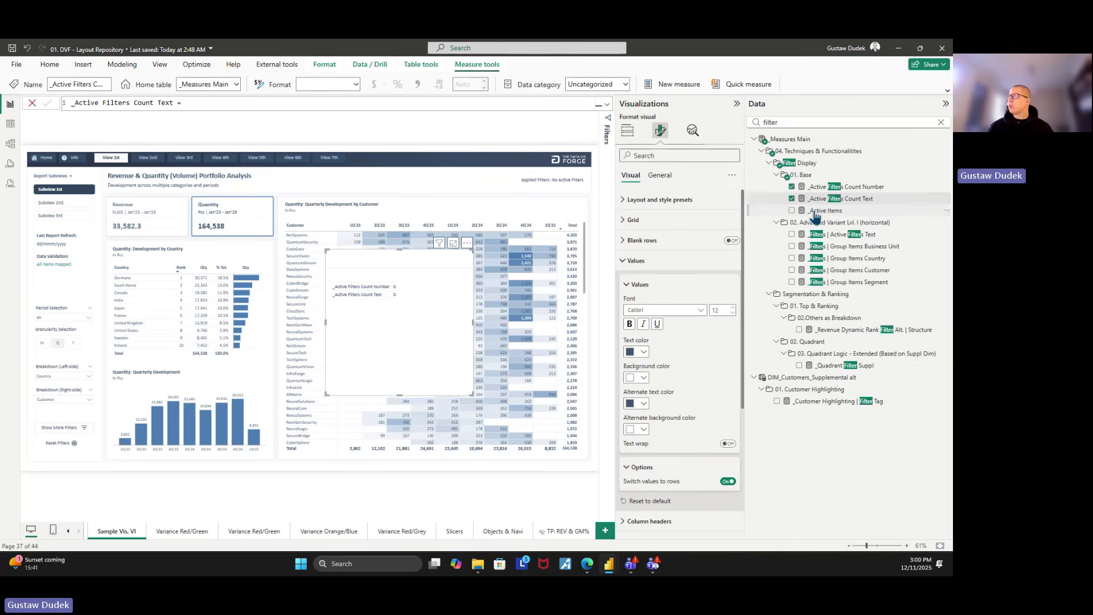
pyautogui.click(607, 104)
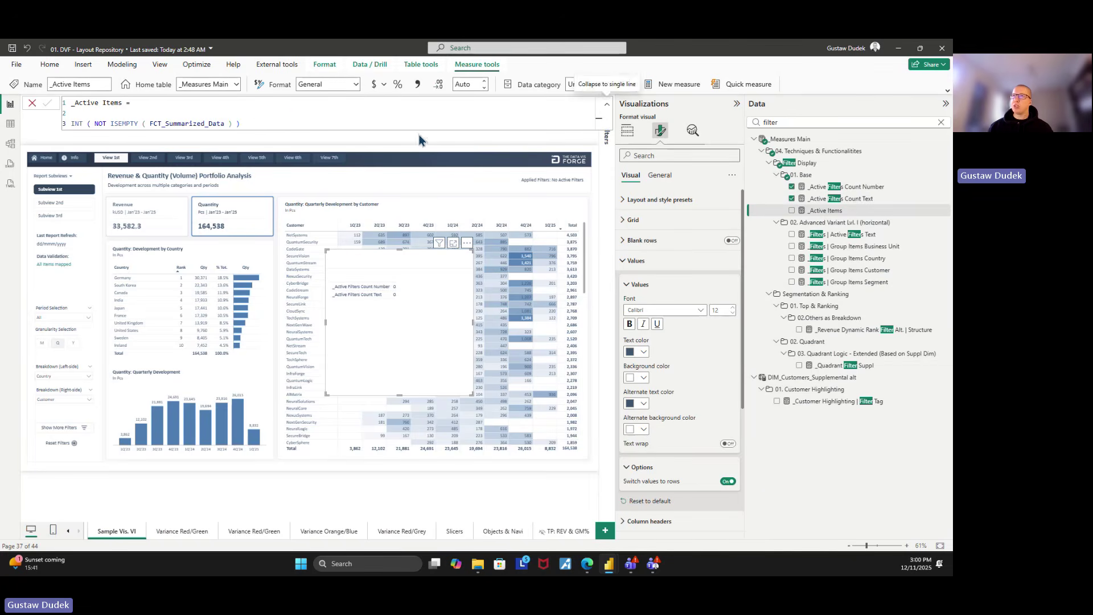
pyautogui.click(243, 123)
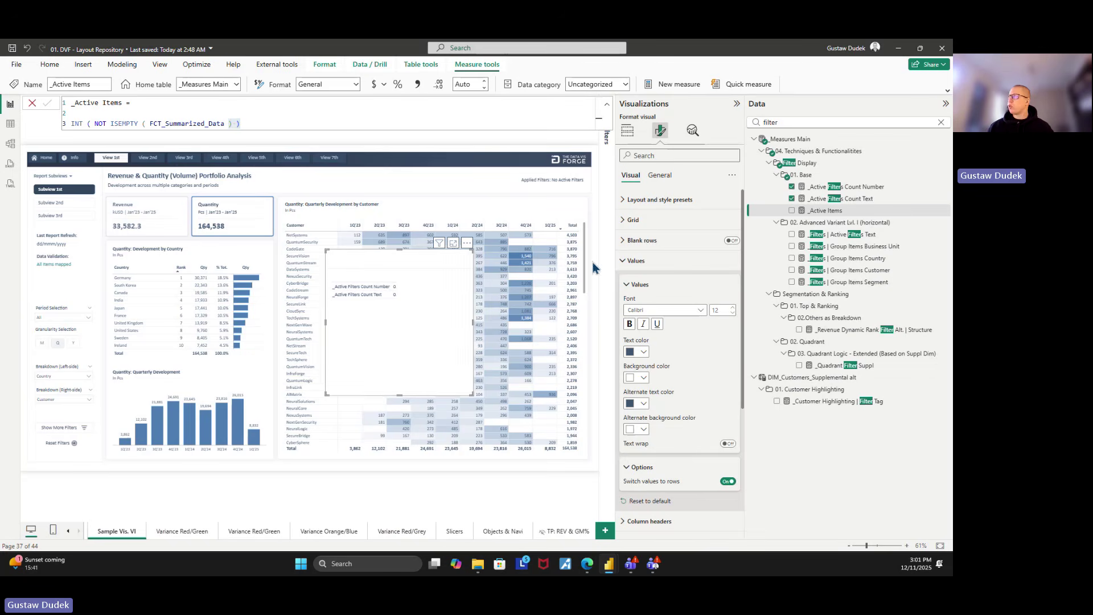
# - Add _Active Items and the Business Unit, Country, Customer and Segment group-item measures to the matrix, and enlarge the visual
pyautogui.click(791, 210)
pyautogui.click(608, 108)
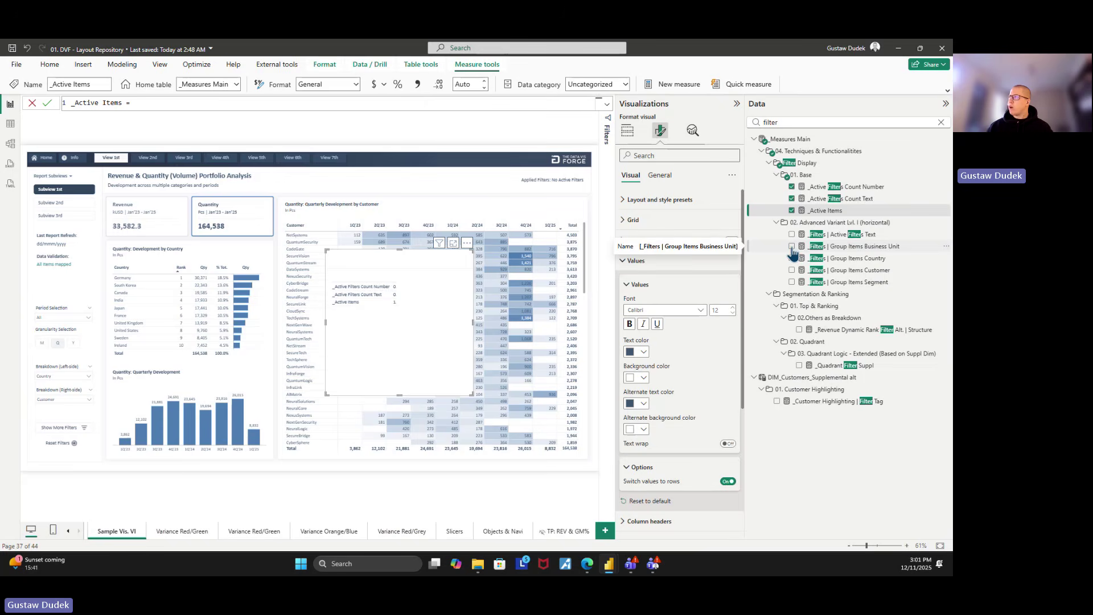
pyautogui.click(792, 247)
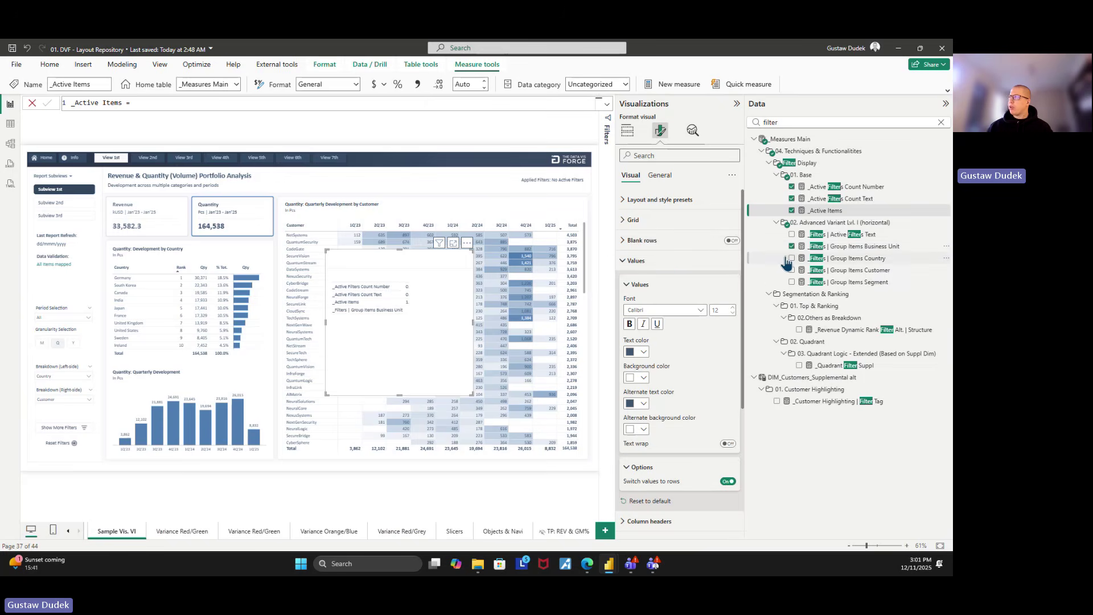
pyautogui.click(792, 258)
pyautogui.click(792, 271)
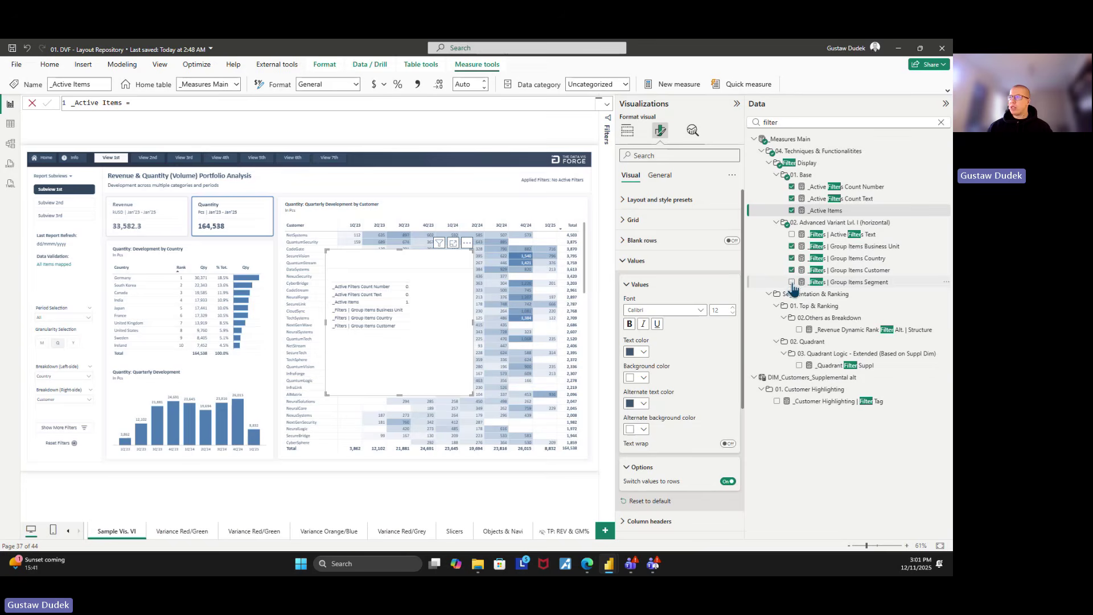
pyautogui.click(792, 283)
pyautogui.moveTo(396, 380); pyautogui.dragTo(381, 386)
pyautogui.moveTo(451, 402); pyautogui.dragTo(491, 431)
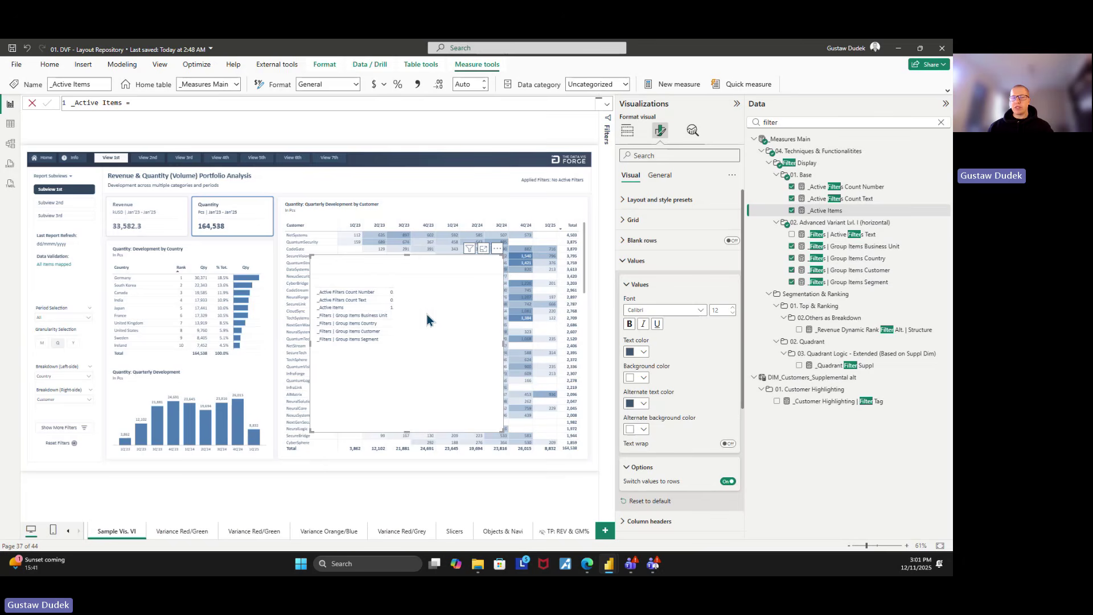
# - Filter Business Line to Cloud Providers in the report's filter pane, close it, and widen the matrix's value column
pyautogui.keyDown('ctrl'); pyautogui.click(71, 435); pyautogui.keyUp('ctrl')
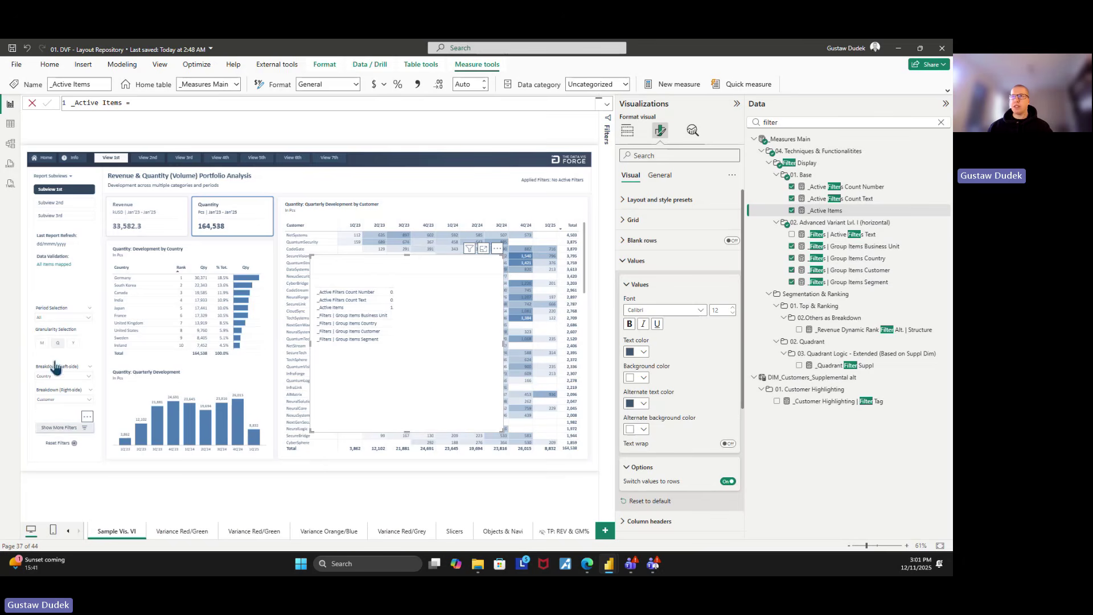
pyautogui.click(63, 240)
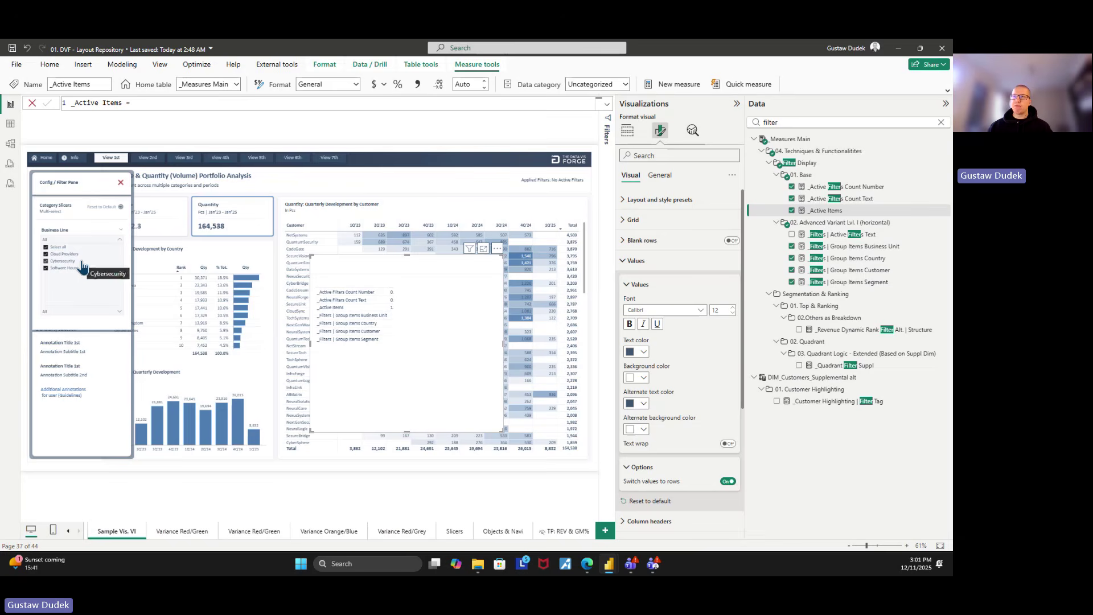
pyautogui.click(58, 248)
pyautogui.click(59, 249)
pyautogui.click(61, 253)
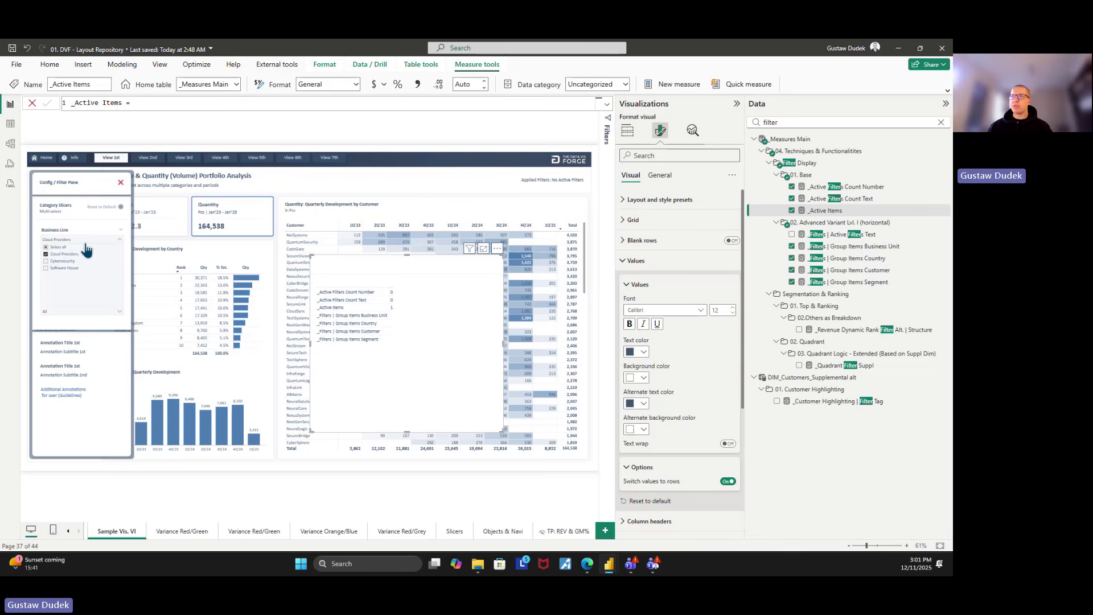
pyautogui.click(120, 183)
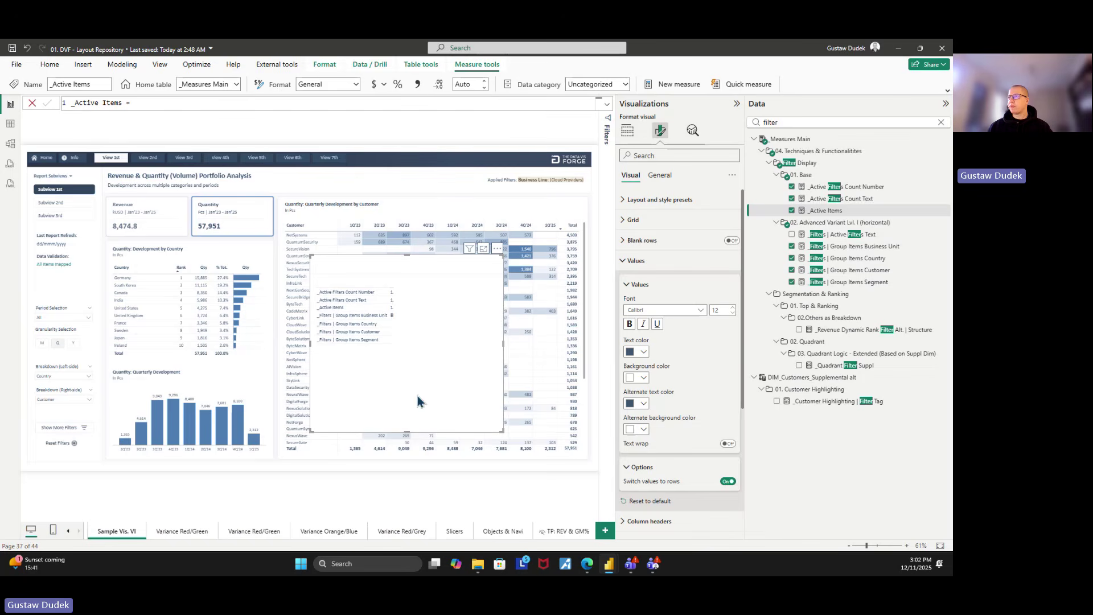
pyautogui.moveTo(395, 293); pyautogui.dragTo(496, 283)
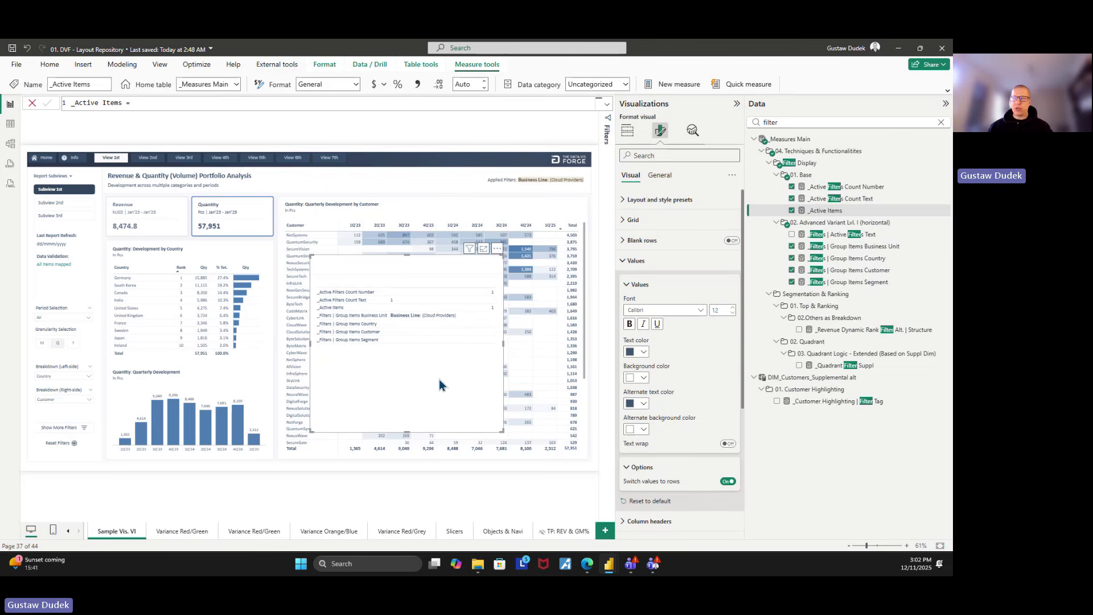
# - Show the full _Filters | Group Items Business Unit formula and locate its __Items variable
pyautogui.moveTo(442, 327)
pyautogui.click(827, 246)
pyautogui.click(607, 104)
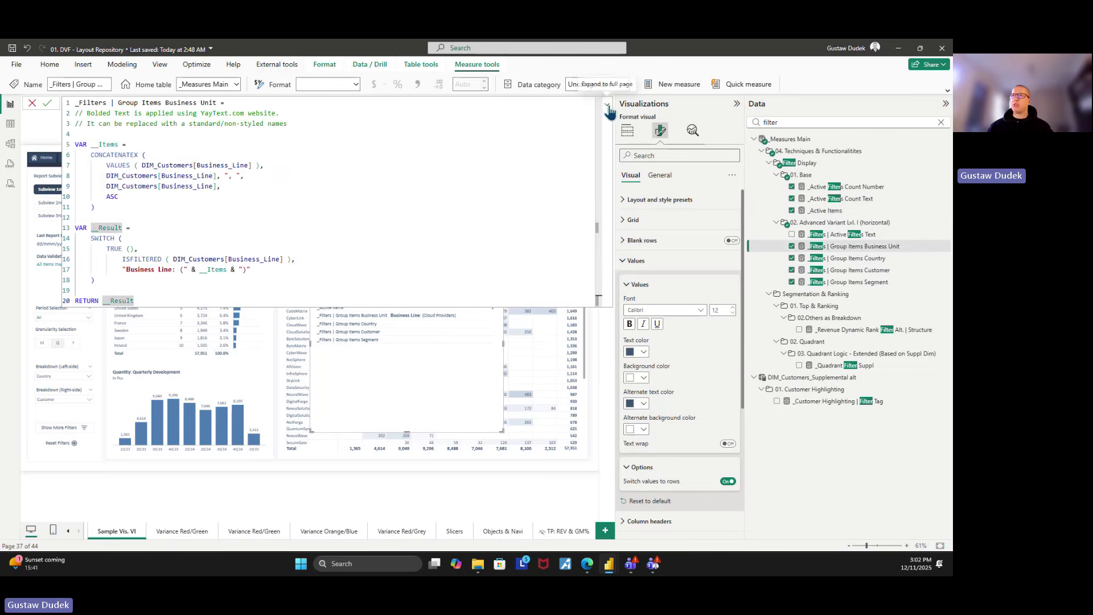
pyautogui.click(398, 186)
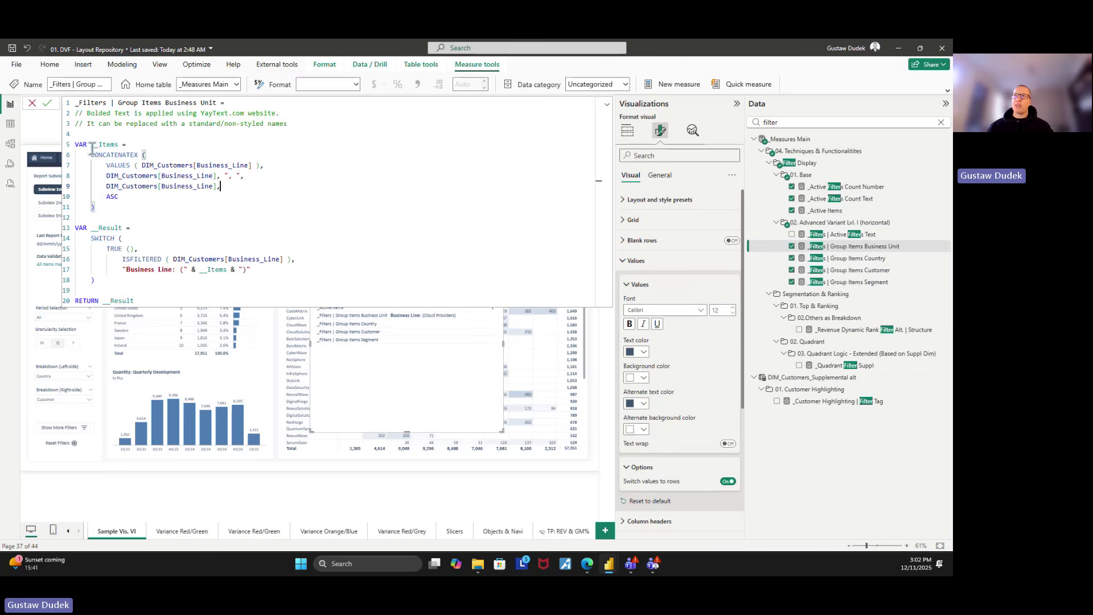
pyautogui.moveTo(92, 146); pyautogui.dragTo(118, 146)
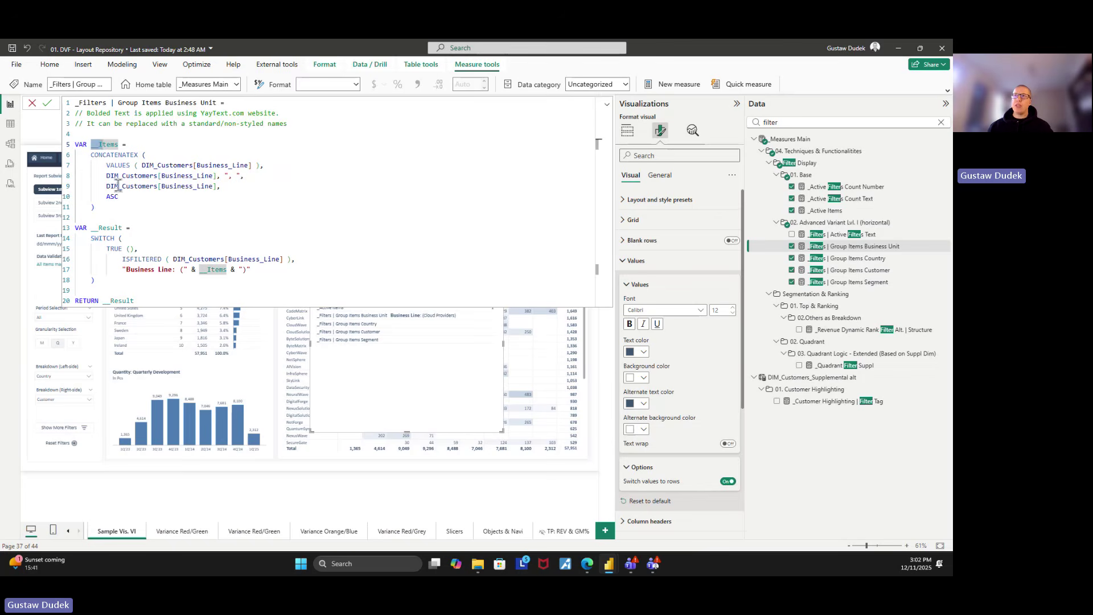
# - Examine the CONCATENATEX arguments in __Items: the VALUES table, the comma delimiter, the order-by column and the ASC sort
pyautogui.moveTo(107, 165); pyautogui.dragTo(262, 165)
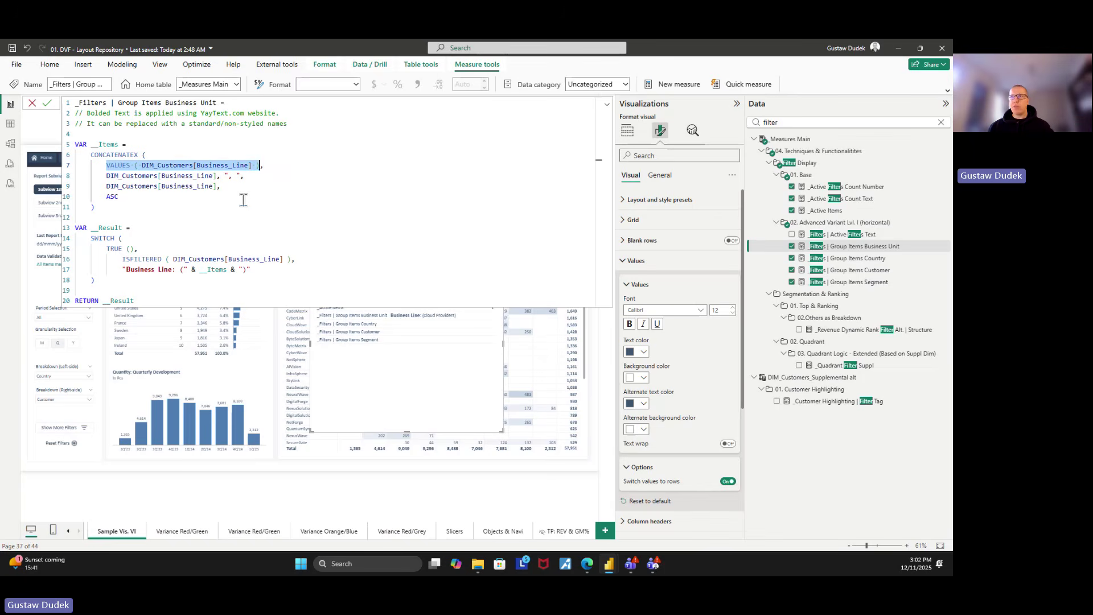
pyautogui.click(228, 176)
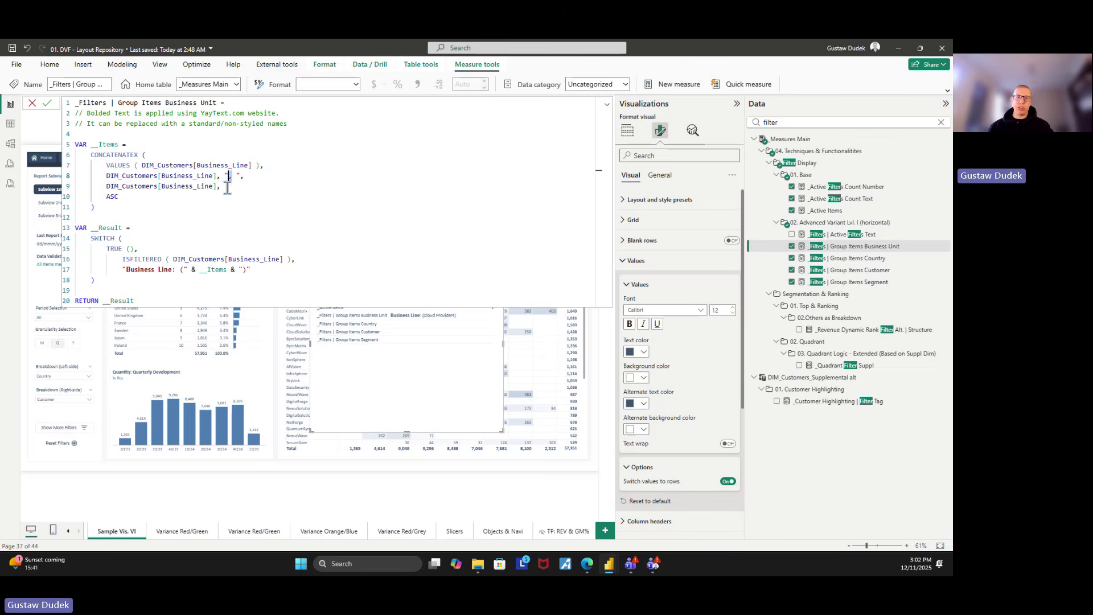
pyautogui.moveTo(107, 187); pyautogui.dragTo(154, 199)
pyautogui.doubleClick(112, 196)
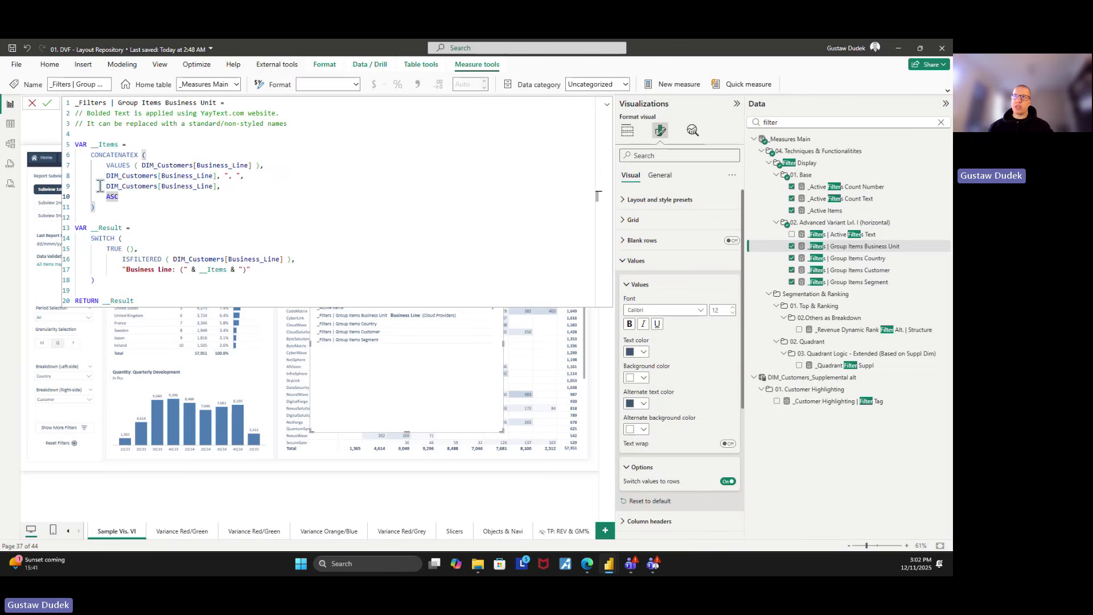
pyautogui.click(133, 211)
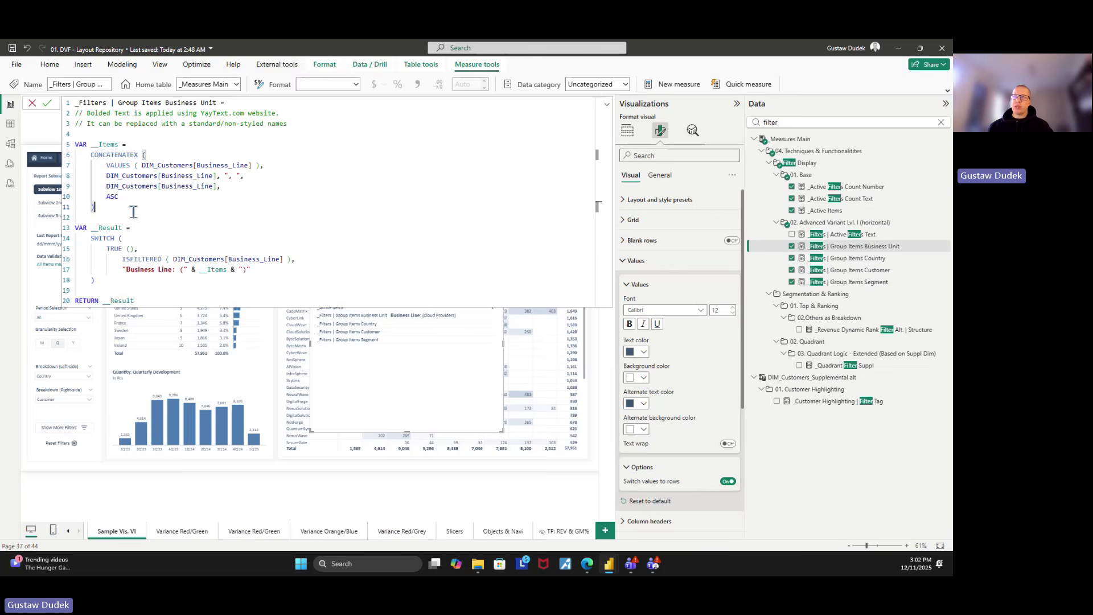
pyautogui.moveTo(133, 212); pyautogui.dragTo(75, 154)
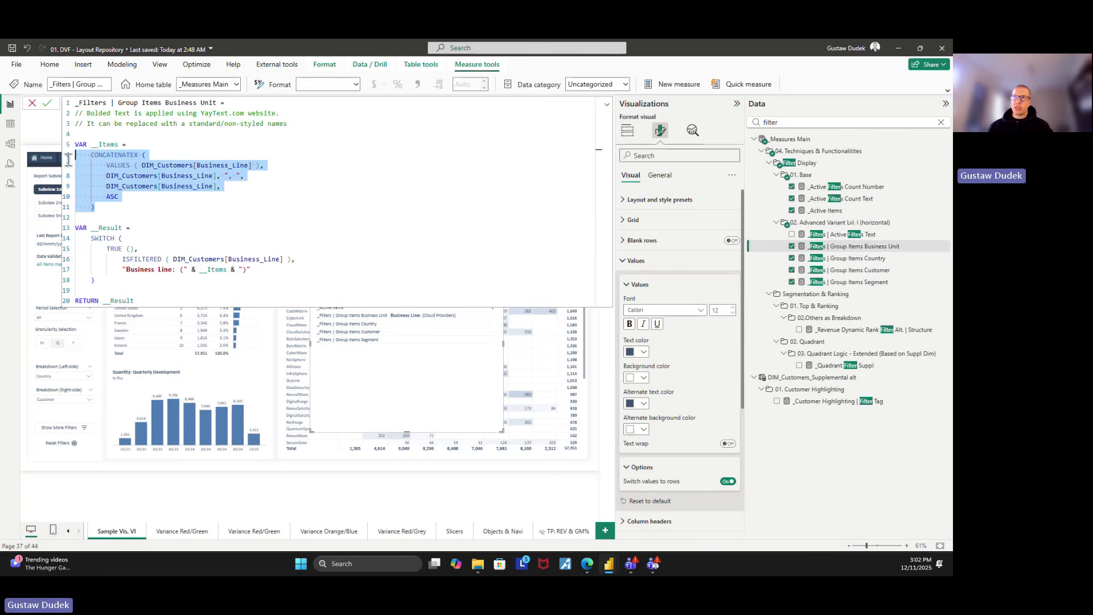
pyautogui.click(142, 213)
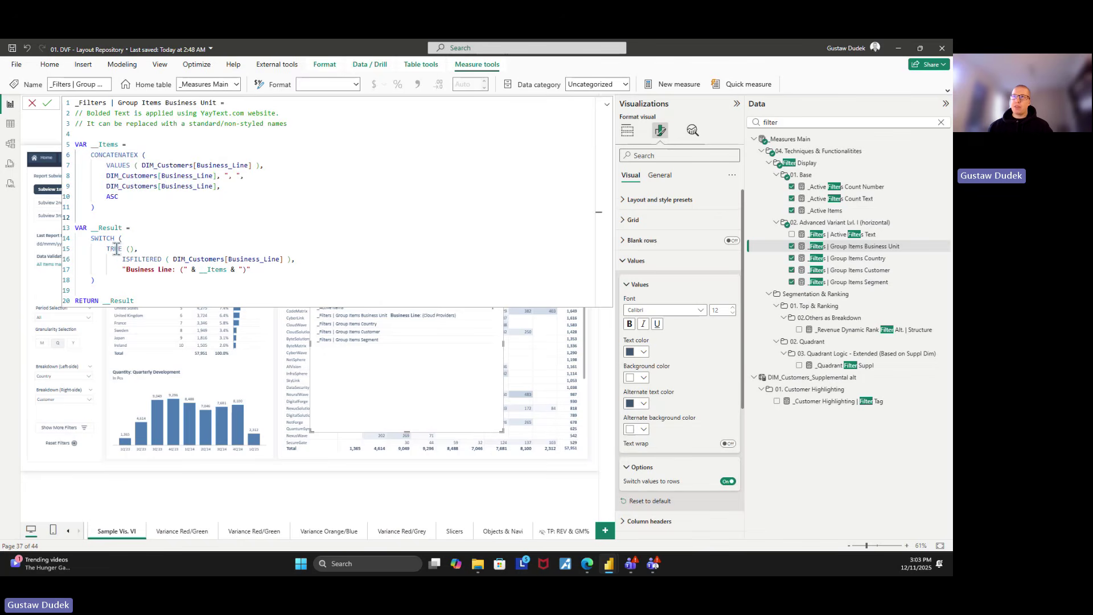
# - Examine the __Result variable's SWITCH ( TRUE () ) logic, its ISFILTERED condition and the bold "Business Line:" text joined with __Items
pyautogui.moveTo(92, 237); pyautogui.dragTo(127, 250)
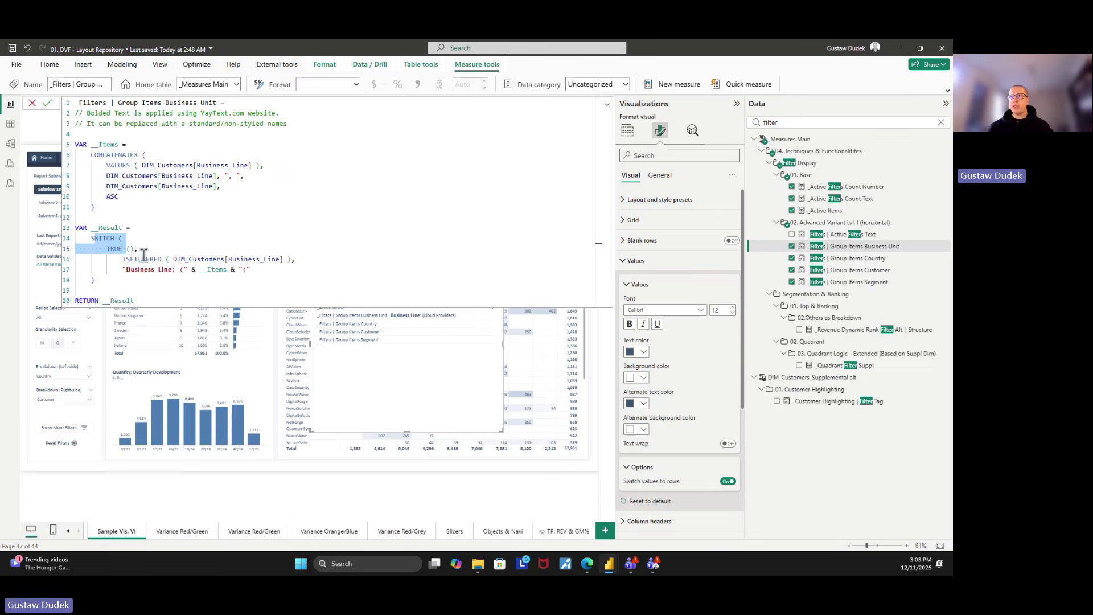
pyautogui.click(146, 259)
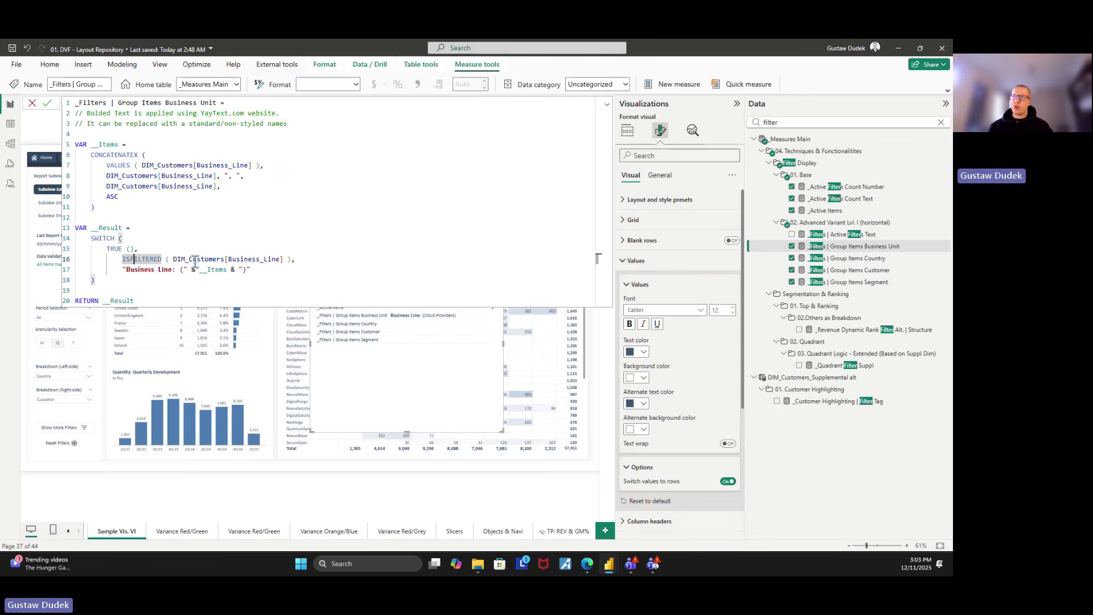
pyautogui.moveTo(283, 259); pyautogui.dragTo(119, 259)
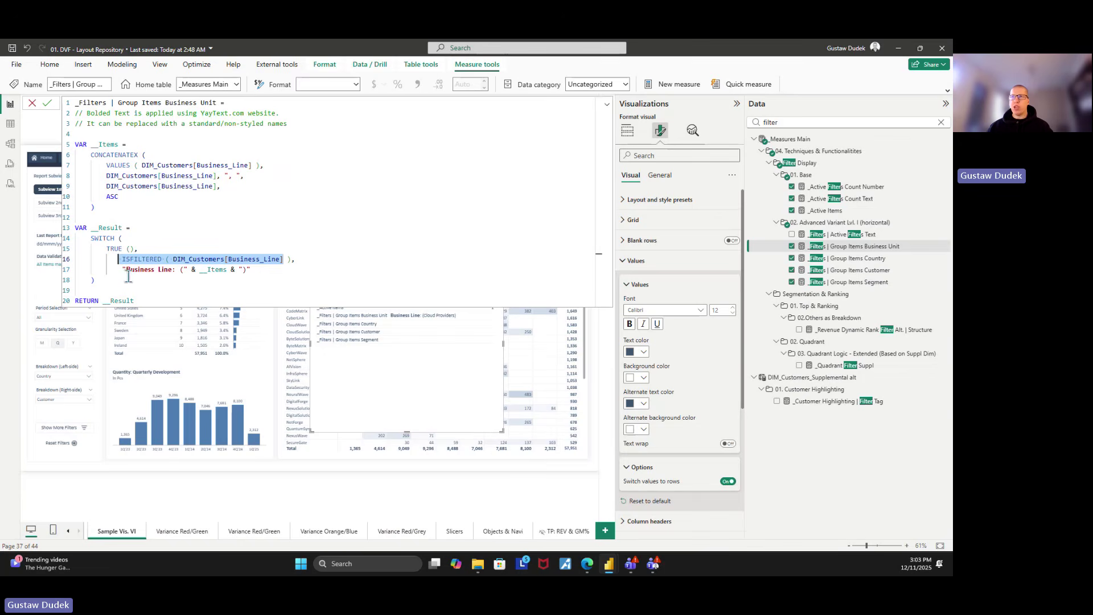
pyautogui.click(122, 271)
pyautogui.moveTo(123, 271); pyautogui.dragTo(226, 271)
pyautogui.click(197, 279)
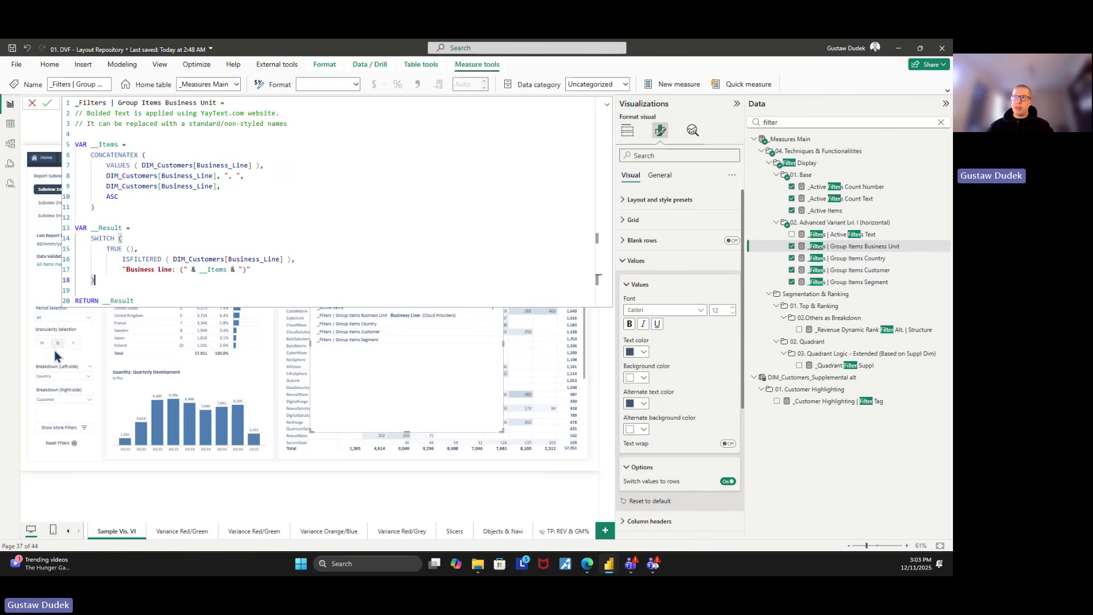
pyautogui.moveTo(176, 269); pyautogui.dragTo(126, 273)
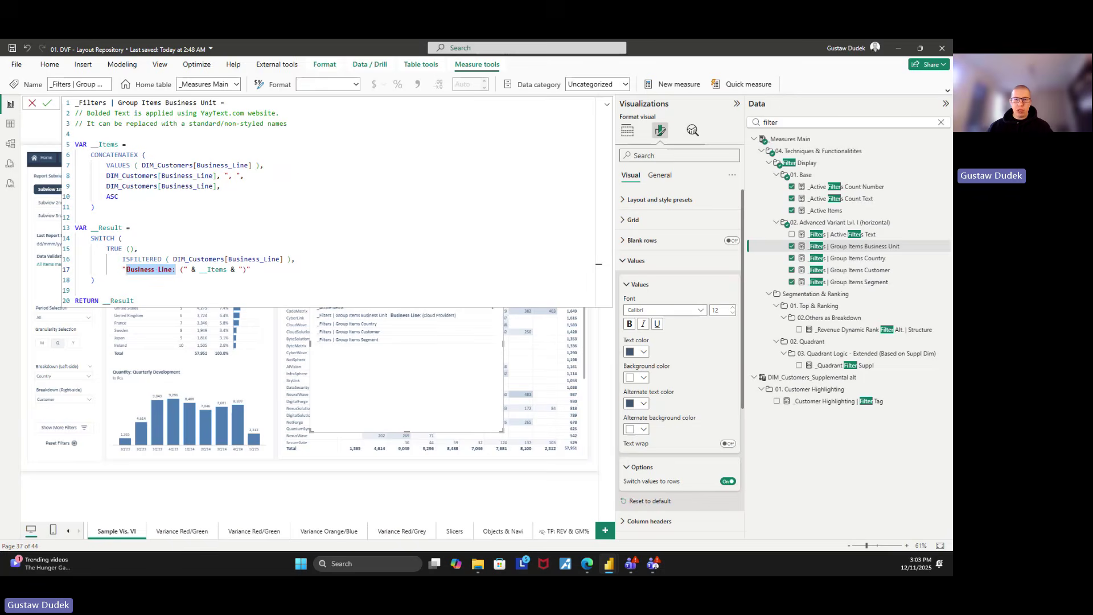
# - Switch to the YayText website, enter "Business line" as the text, and select its Bold (sans) version
pyautogui.hotkey('alt', 'Tab')
pyautogui.press('super+shift+Right')
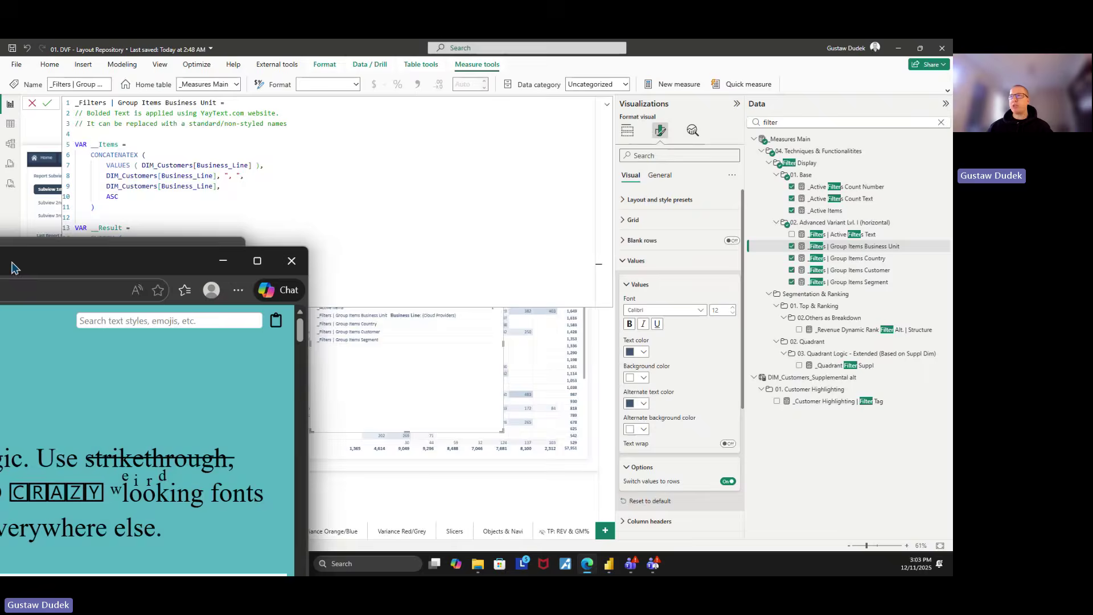
pyautogui.click(528, 154)
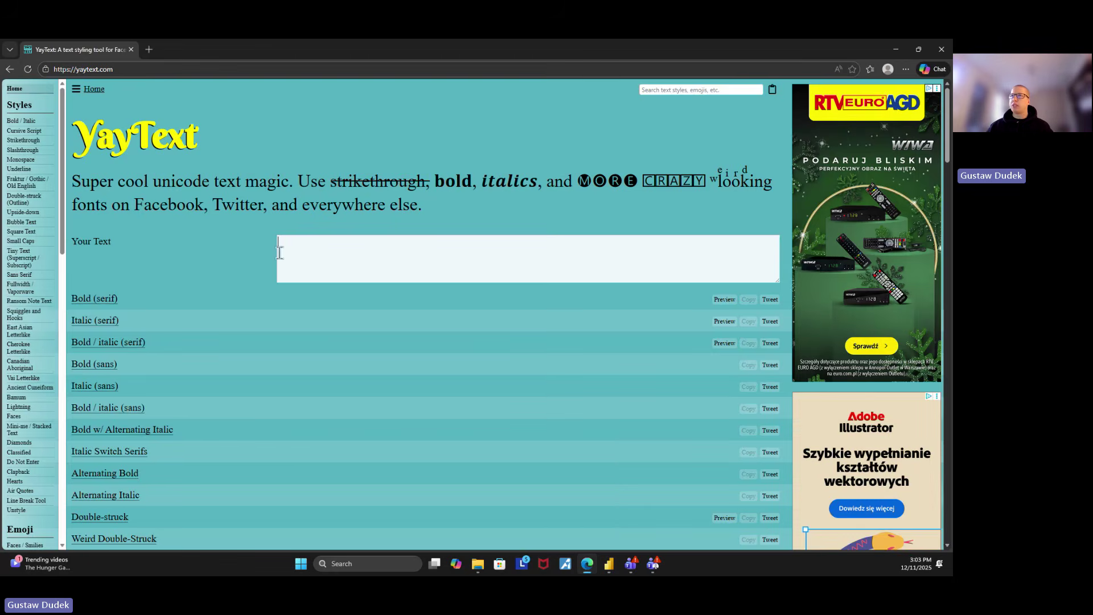
pyautogui.click(297, 258)
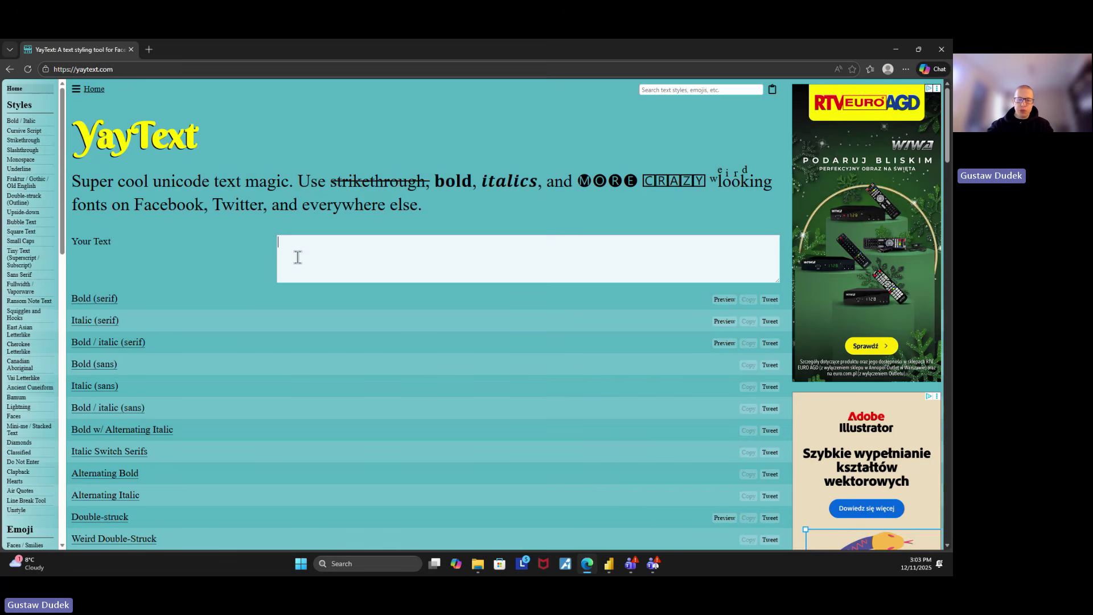
pyautogui.write('Bu')
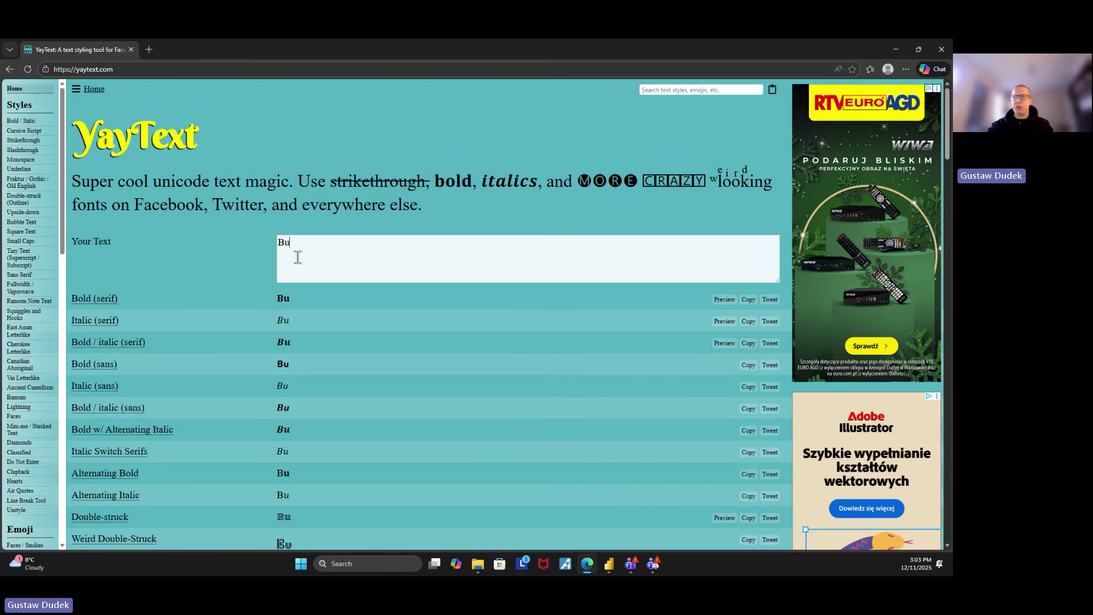
pyautogui.write('siness line')
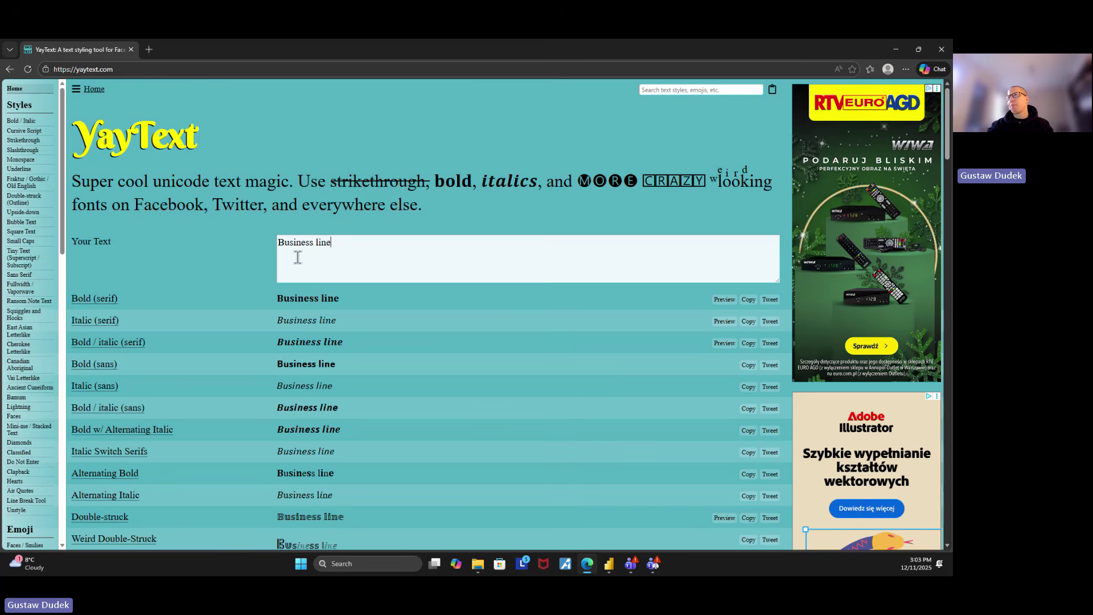
pyautogui.moveTo(337, 365); pyautogui.dragTo(277, 364)
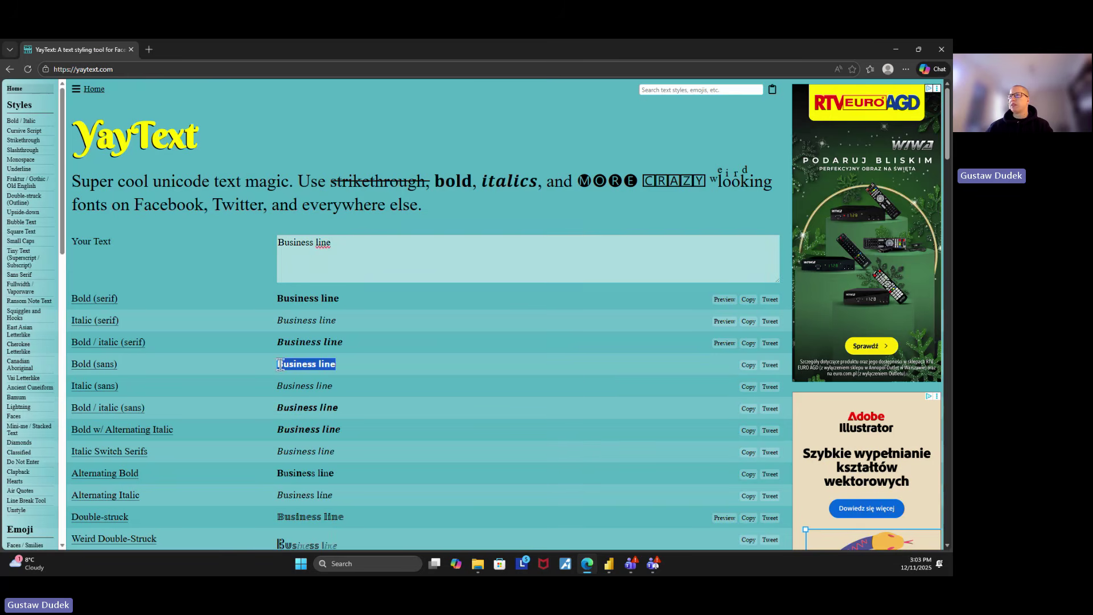
# - Return to Power BI and compare the bold "Business Line" label in the formula with the report's applied-filters text
pyautogui.click(895, 54)
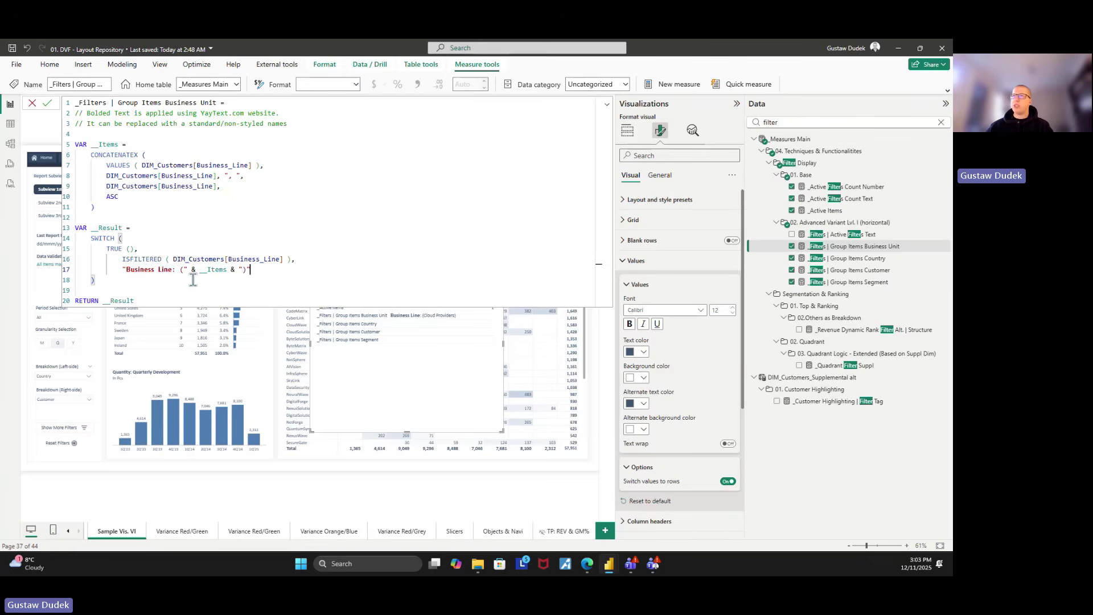
pyautogui.moveTo(174, 271); pyautogui.dragTo(128, 272)
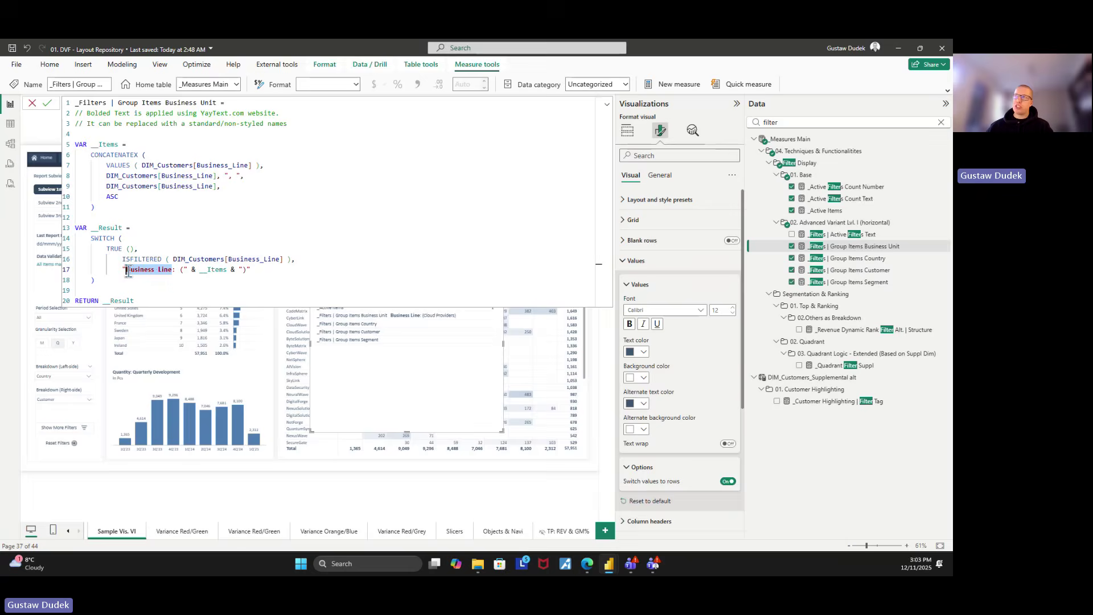
pyautogui.click(607, 104)
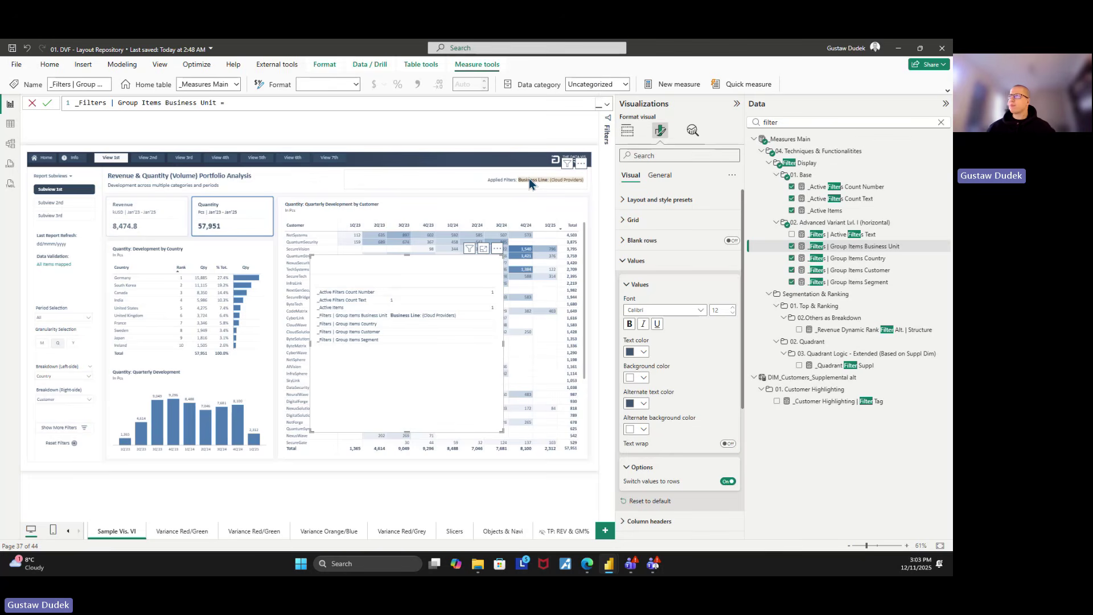
pyautogui.click(607, 104)
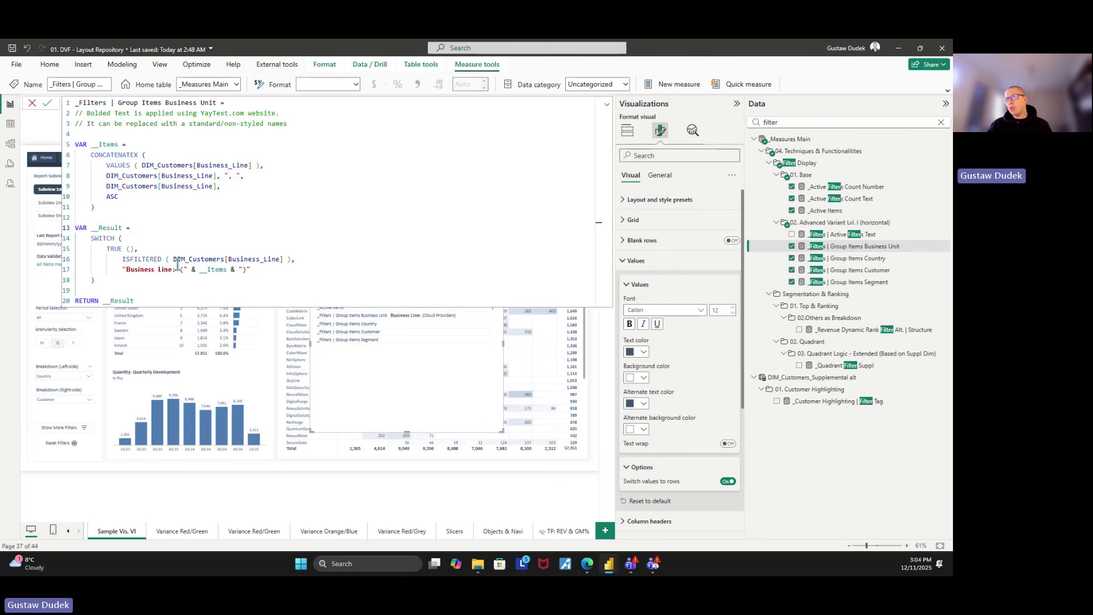
# - Review the Group Items Country, Customer and Segment formulas, and collapse the formula editor
pyautogui.click(826, 261)
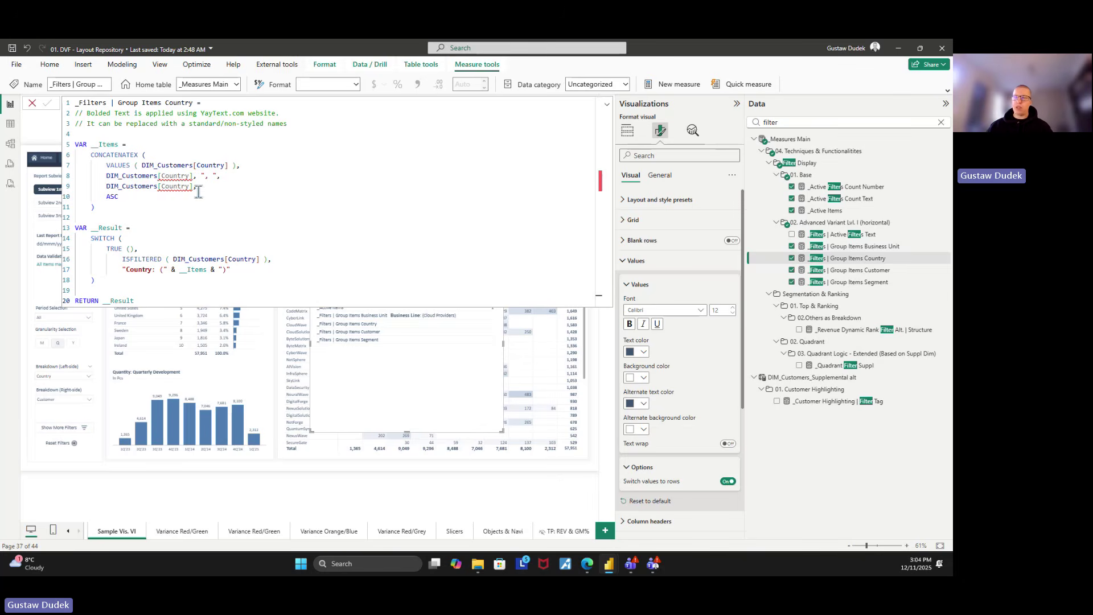
pyautogui.click(850, 271)
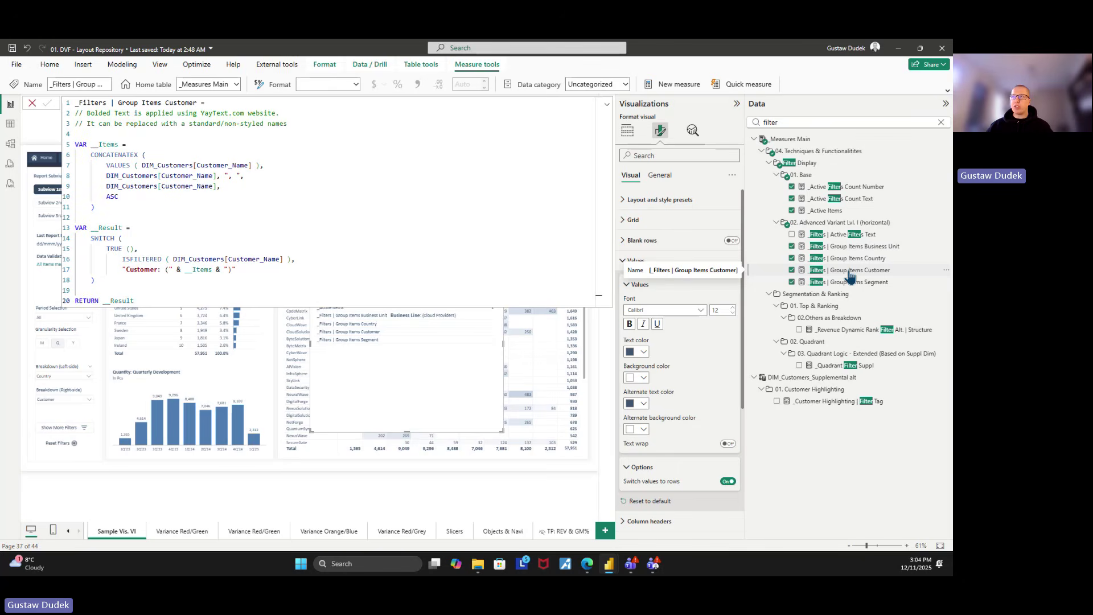
pyautogui.click(853, 282)
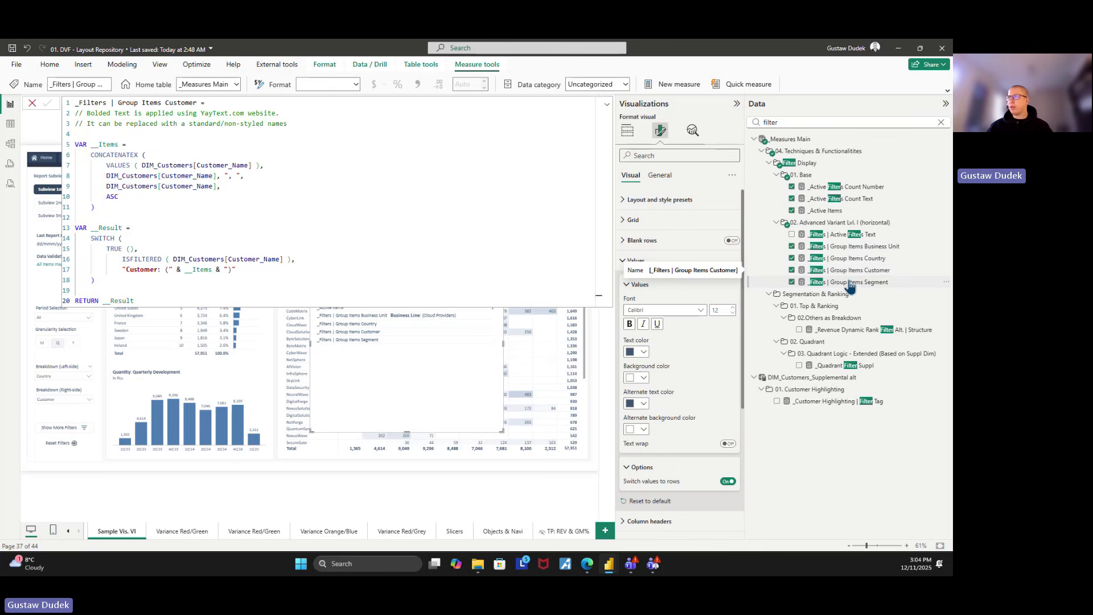
pyautogui.click(607, 105)
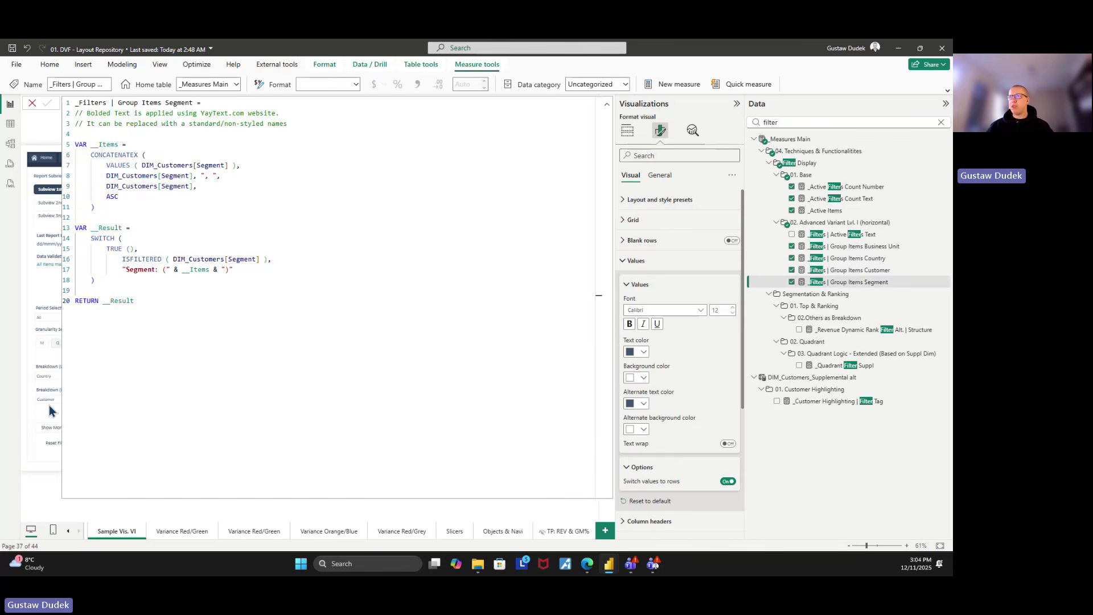
pyautogui.click(606, 104)
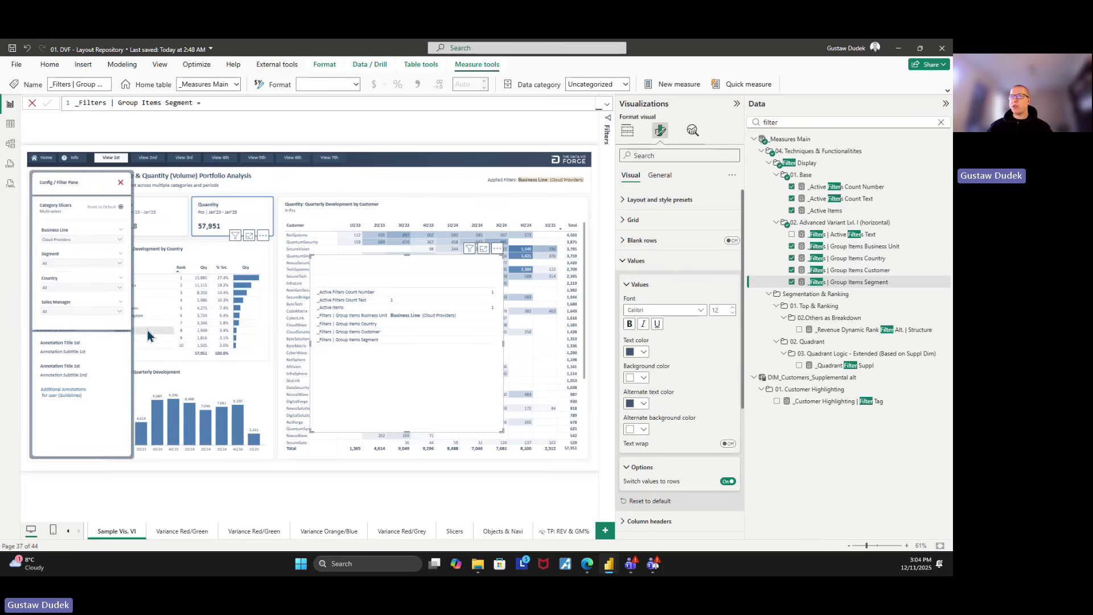
# - Filter Segment to Cloud Security in the report's filter pane and select the test matrix
pyautogui.click(78, 260)
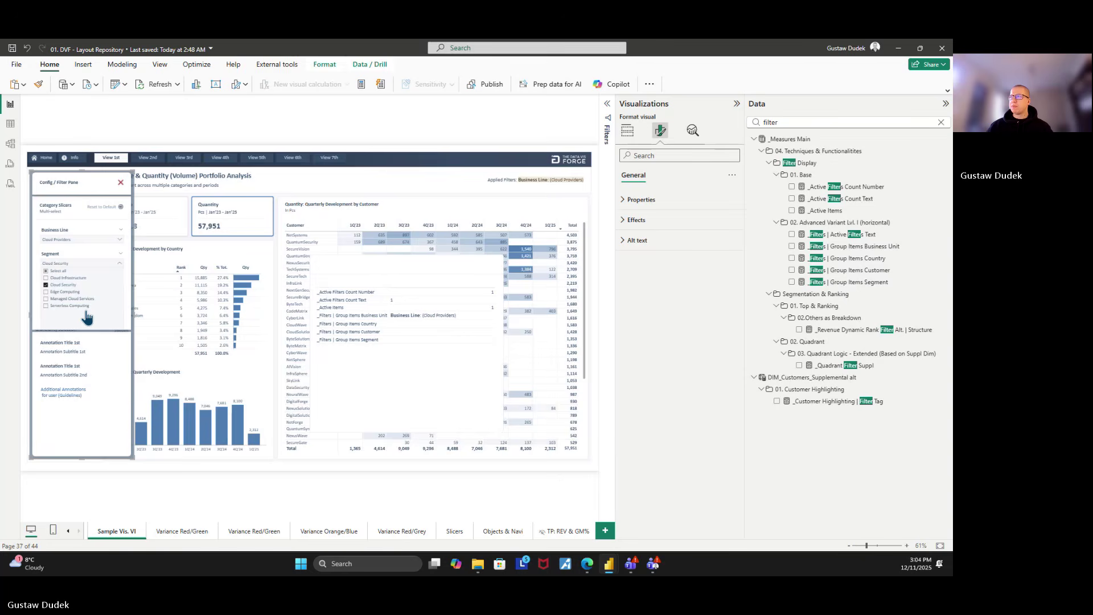
pyautogui.click(432, 373)
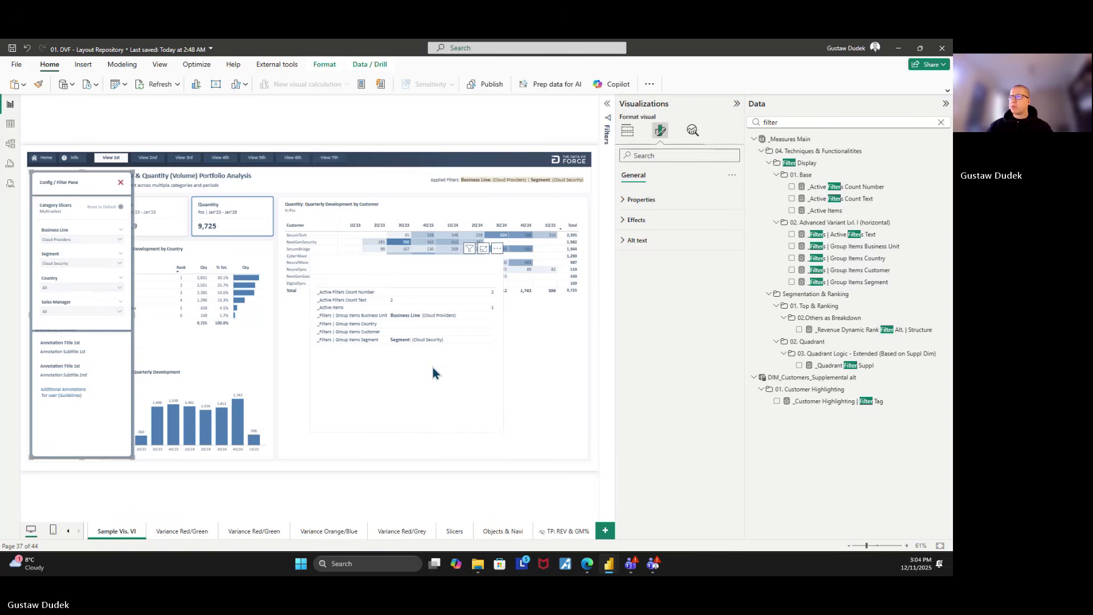
pyautogui.click(432, 373)
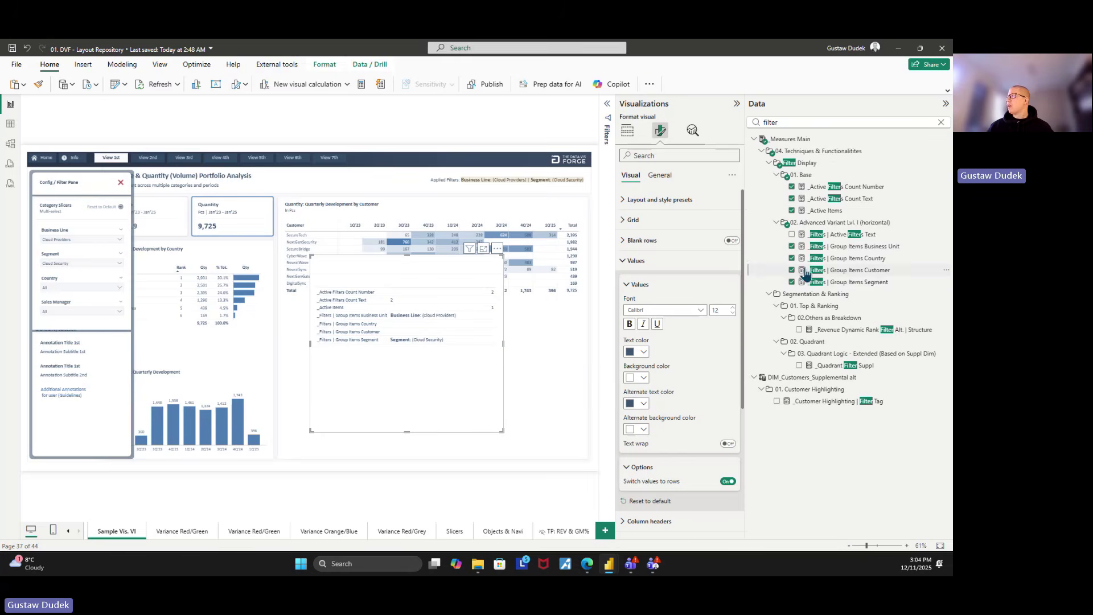
# - Show the full _Filters | Active Filters Text formula, sized so all of its lines fit in view
pyautogui.click(827, 240)
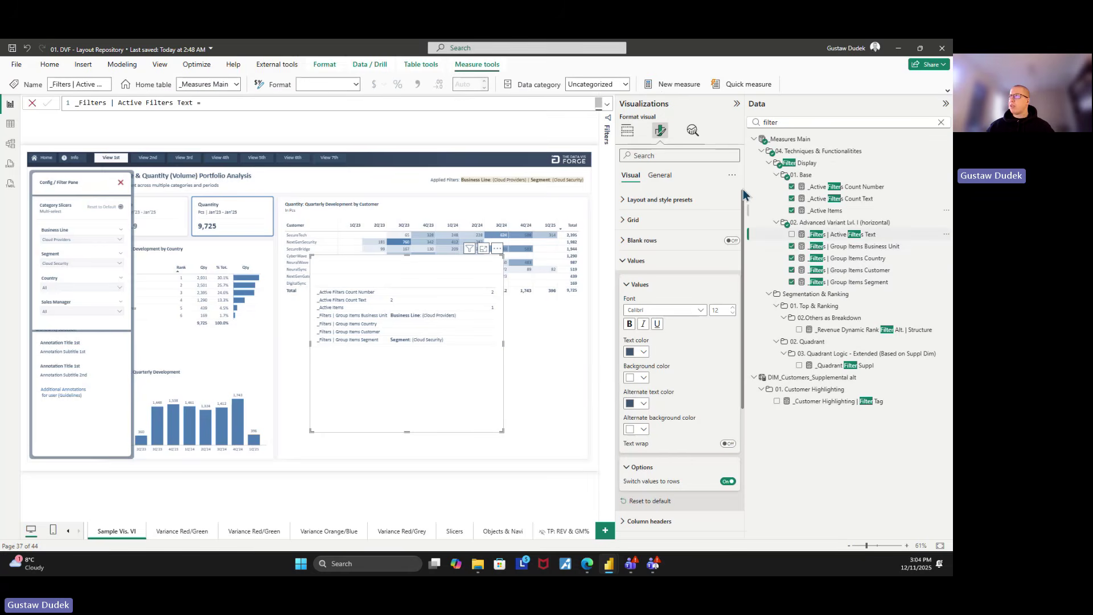
pyautogui.click(606, 105)
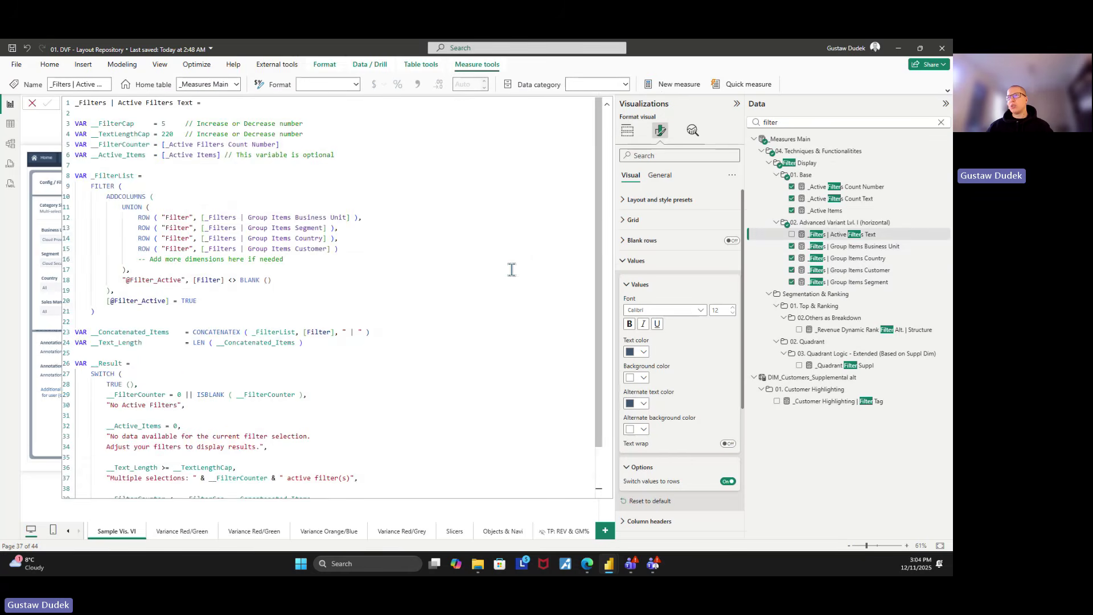
pyautogui.scroll(-2, 512, 270)
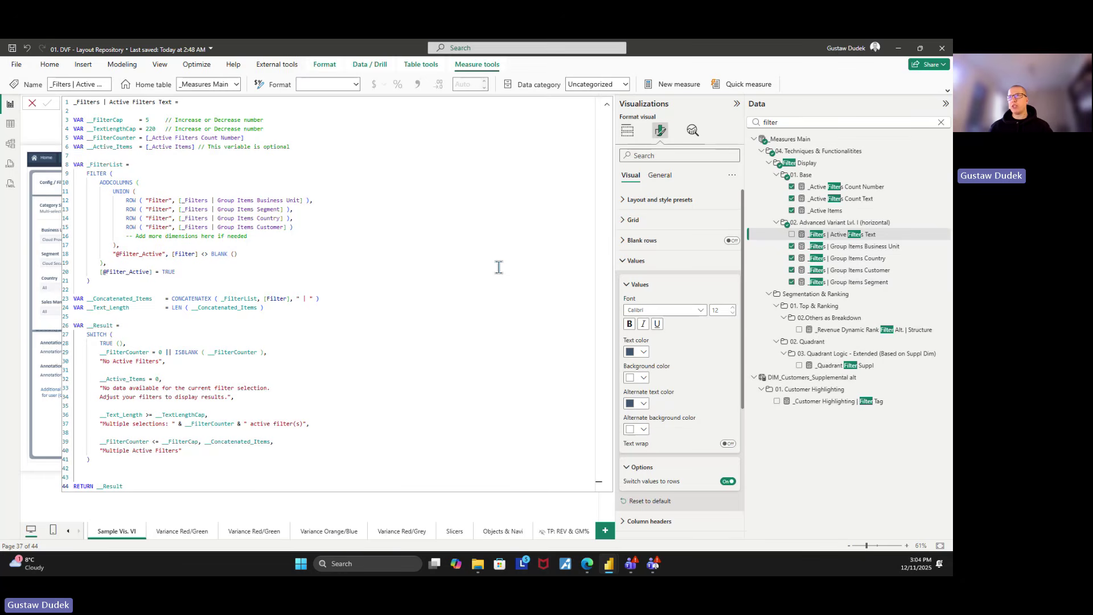
# - Examine the __FilterCap and __TextLengthCap variables, checking them against the applied-filters text on the report page
pyautogui.doubleClick(117, 120)
pyautogui.doubleClick(148, 120)
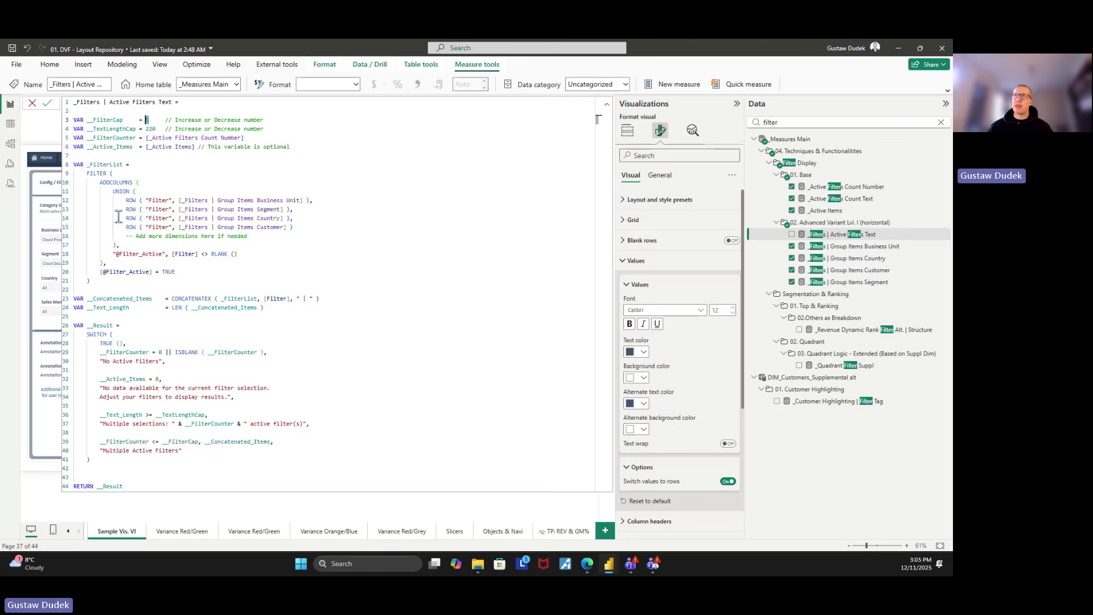
pyautogui.doubleClick(150, 129)
pyautogui.click(607, 105)
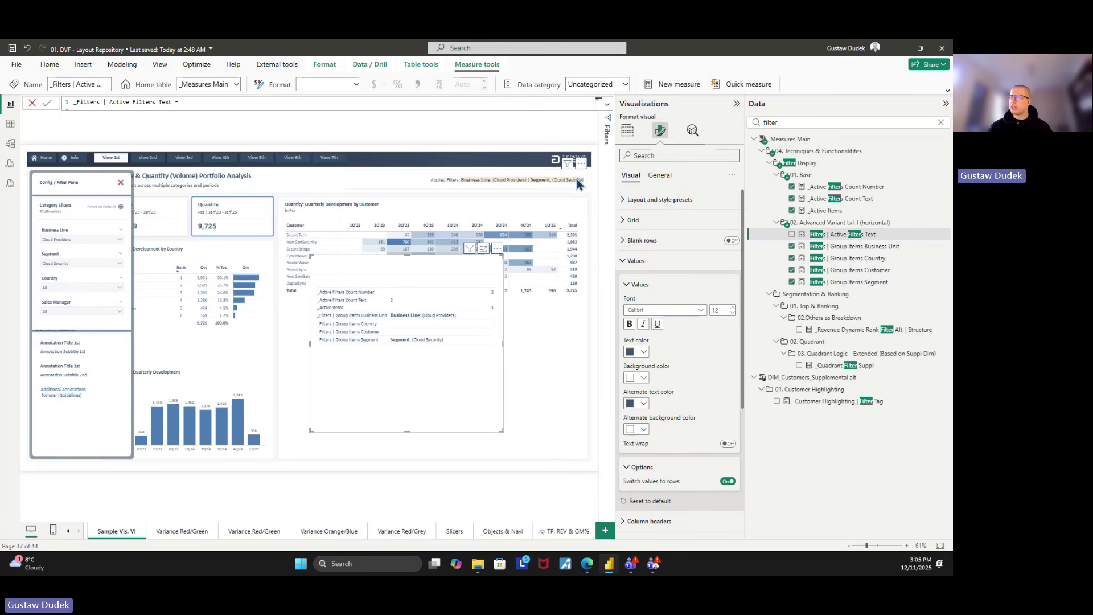
pyautogui.click(809, 259)
pyautogui.press('Up')
pyautogui.press('Up')
pyautogui.click(607, 105)
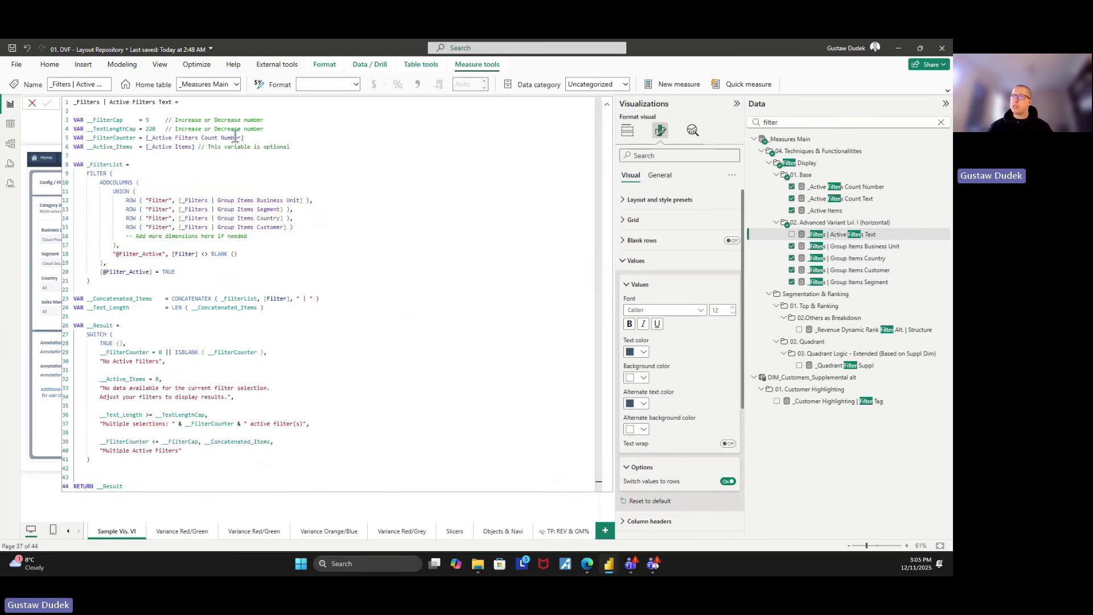
pyautogui.doubleClick(151, 129)
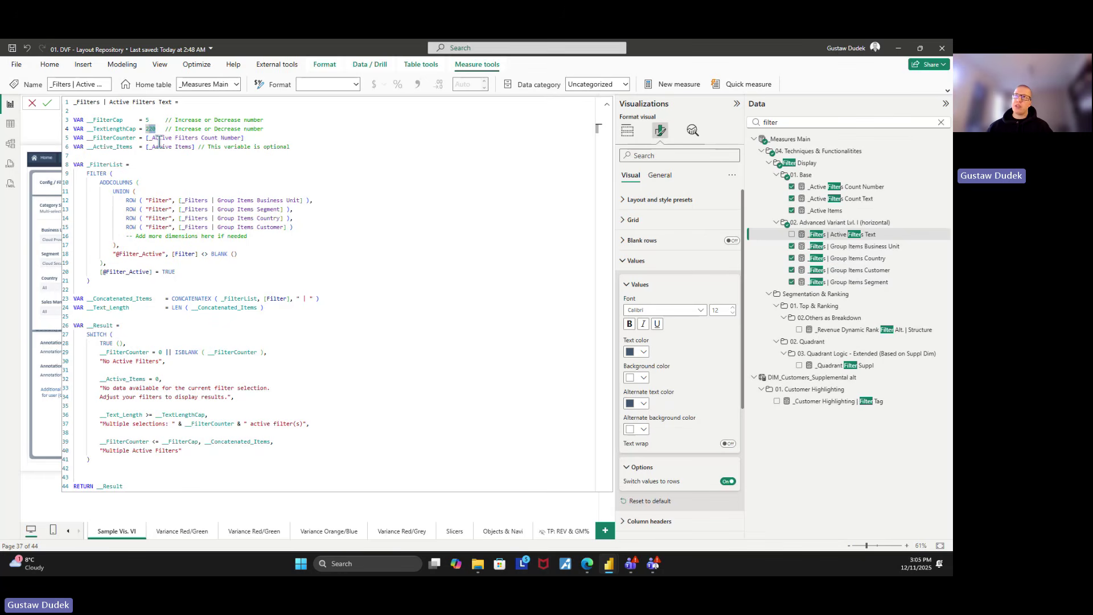
# - Examine the __FilterCounter and __Active_Items variables and the measures they reference, _Active Filters Count Number and _Active Items
pyautogui.click(149, 138)
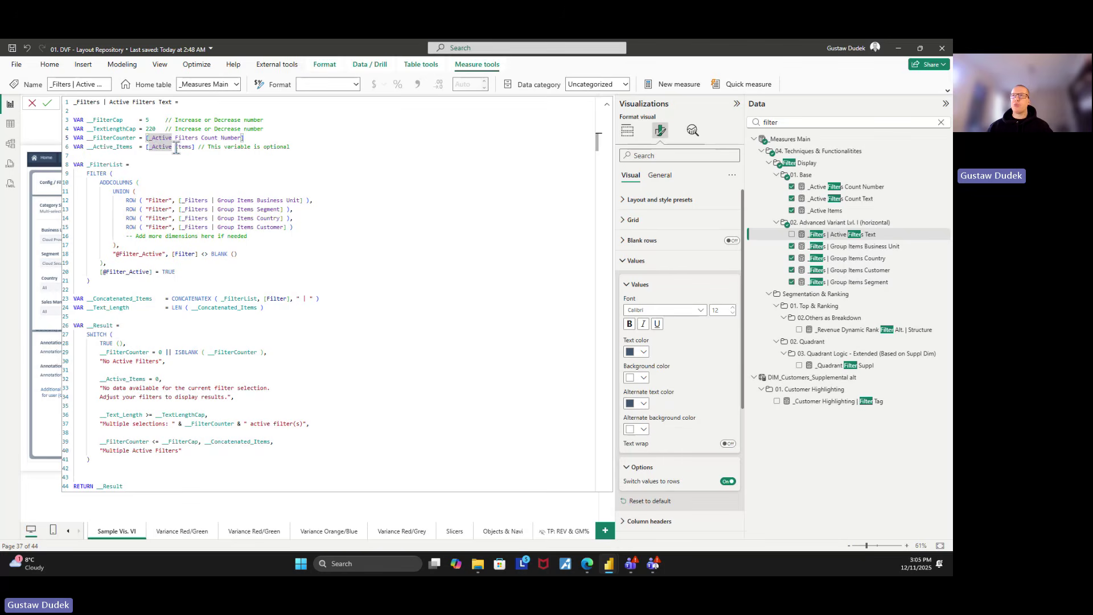
pyautogui.click(175, 154)
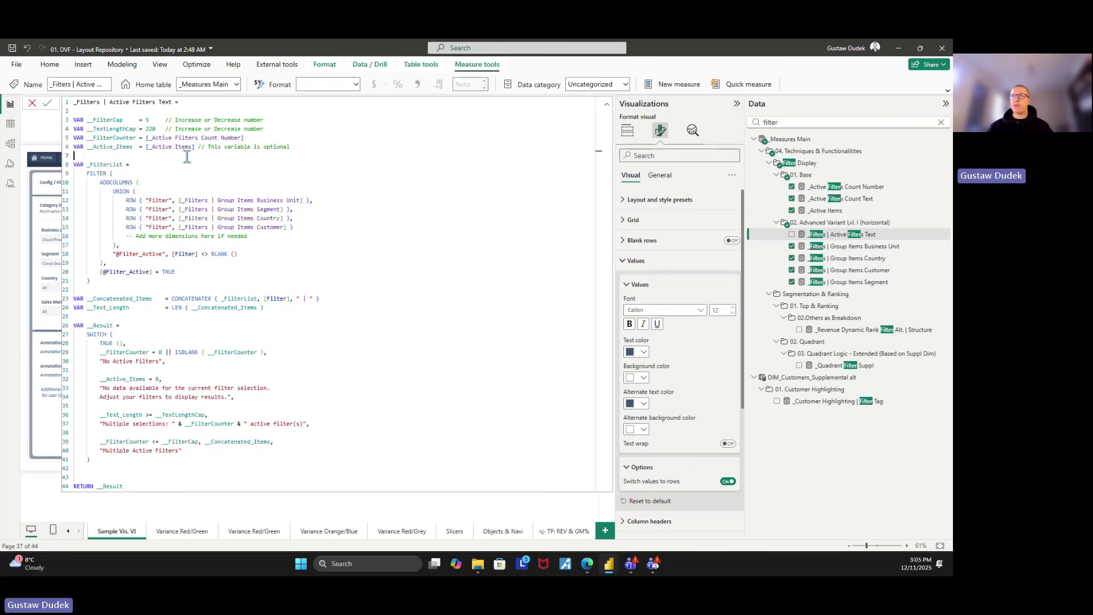
pyautogui.moveTo(74, 146); pyautogui.dragTo(160, 146)
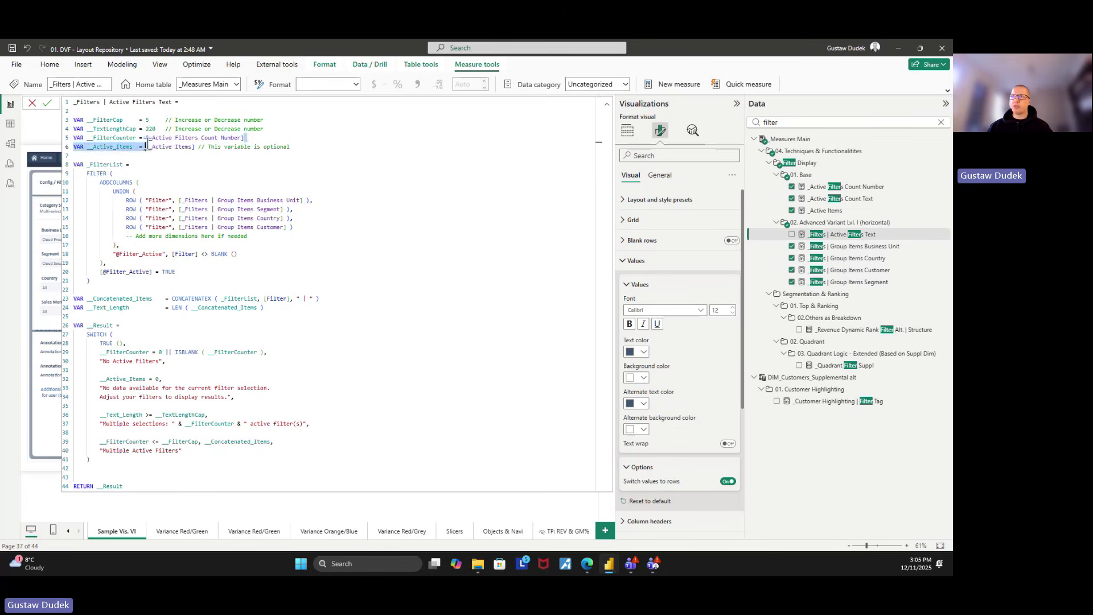
pyautogui.doubleClick(146, 138)
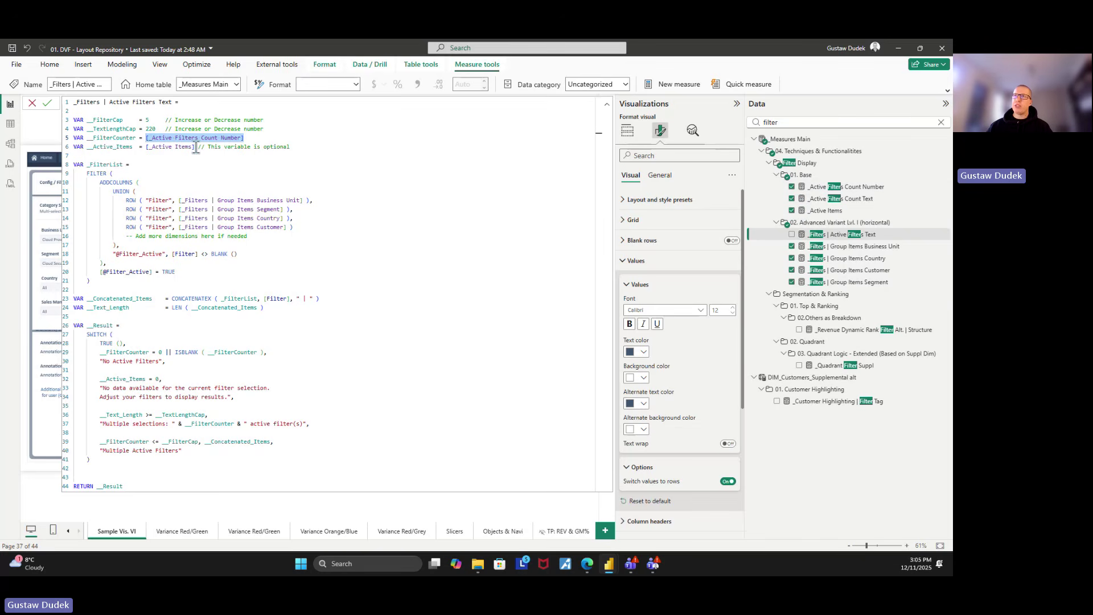
pyautogui.moveTo(195, 147); pyautogui.dragTo(146, 147)
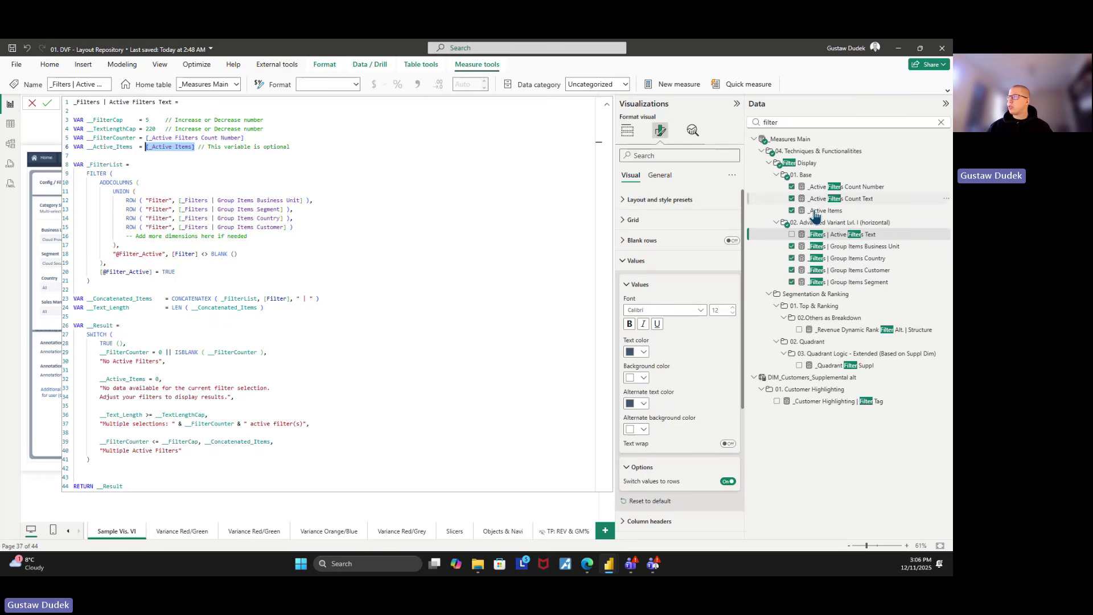
# - Examine the __FilterList variable's FILTER block and its UNION rows for the Business Unit and Segment group-item measures
pyautogui.click(253, 237)
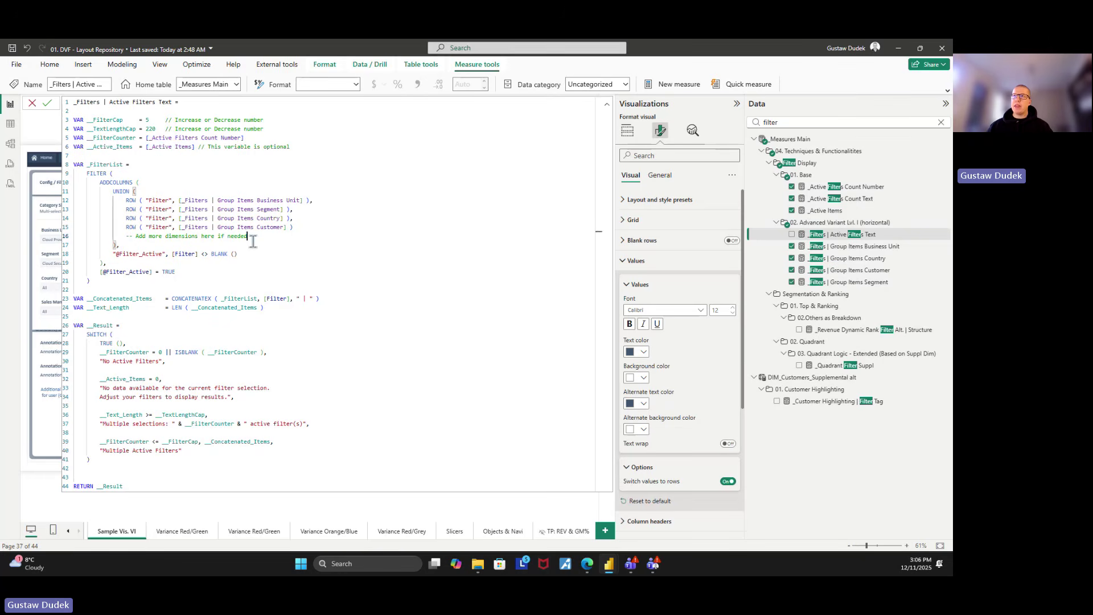
pyautogui.moveTo(90, 280); pyautogui.dragTo(66, 181)
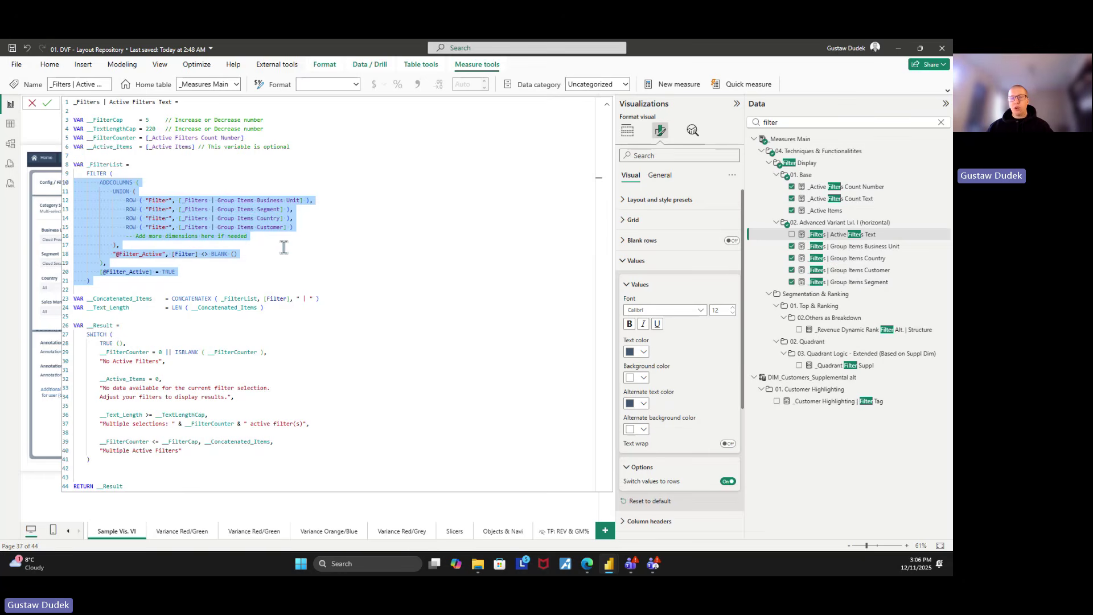
pyautogui.click(263, 239)
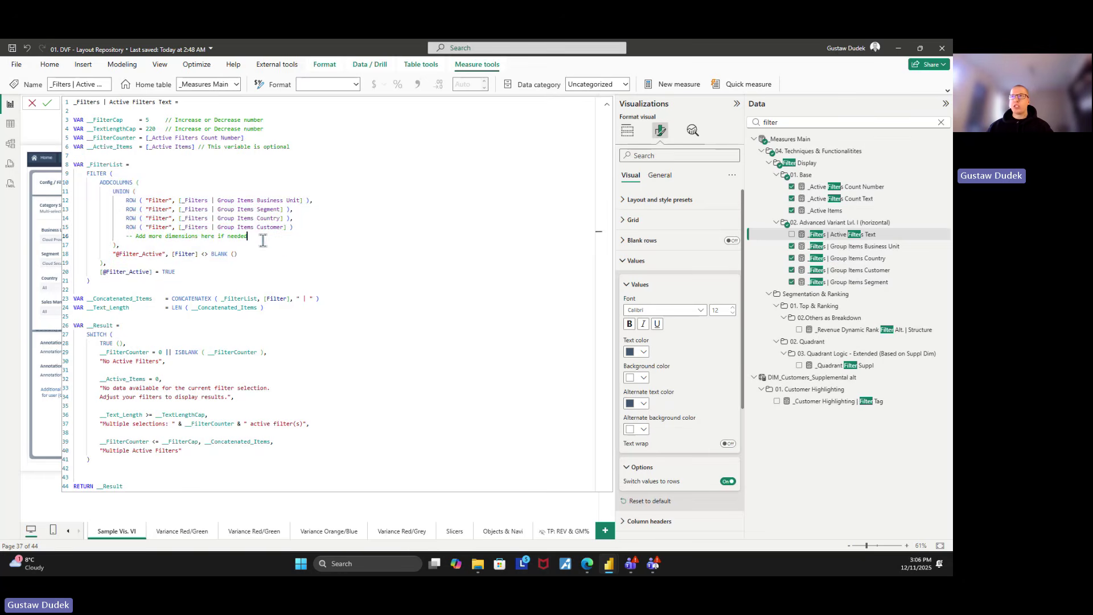
pyautogui.moveTo(123, 200); pyautogui.dragTo(314, 201)
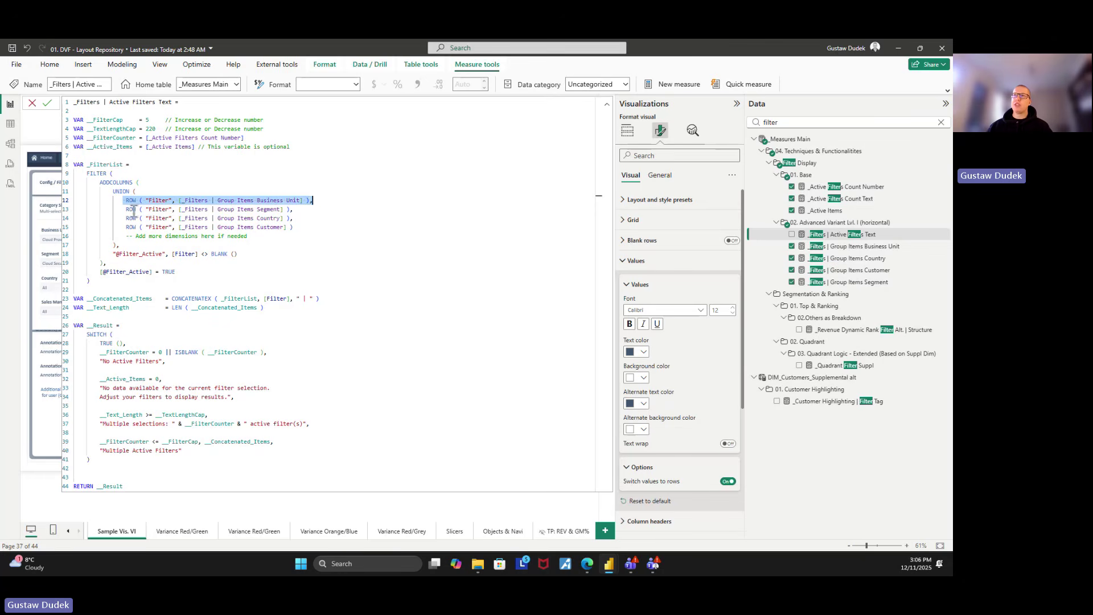
pyautogui.moveTo(125, 209); pyautogui.dragTo(293, 209)
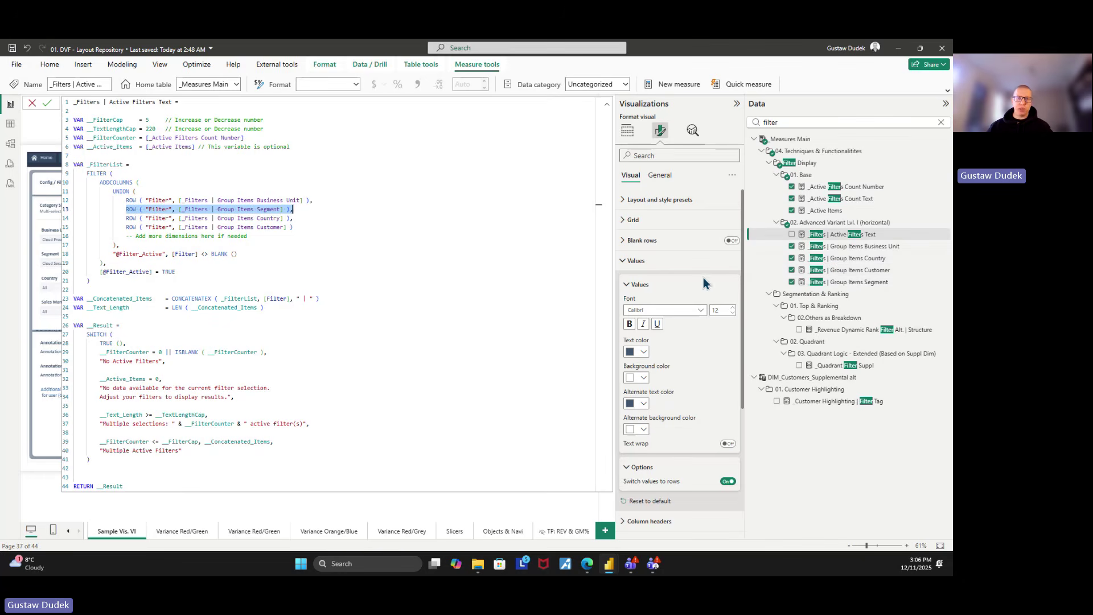
pyautogui.click(241, 254)
pyautogui.moveTo(240, 254); pyautogui.dragTo(116, 254)
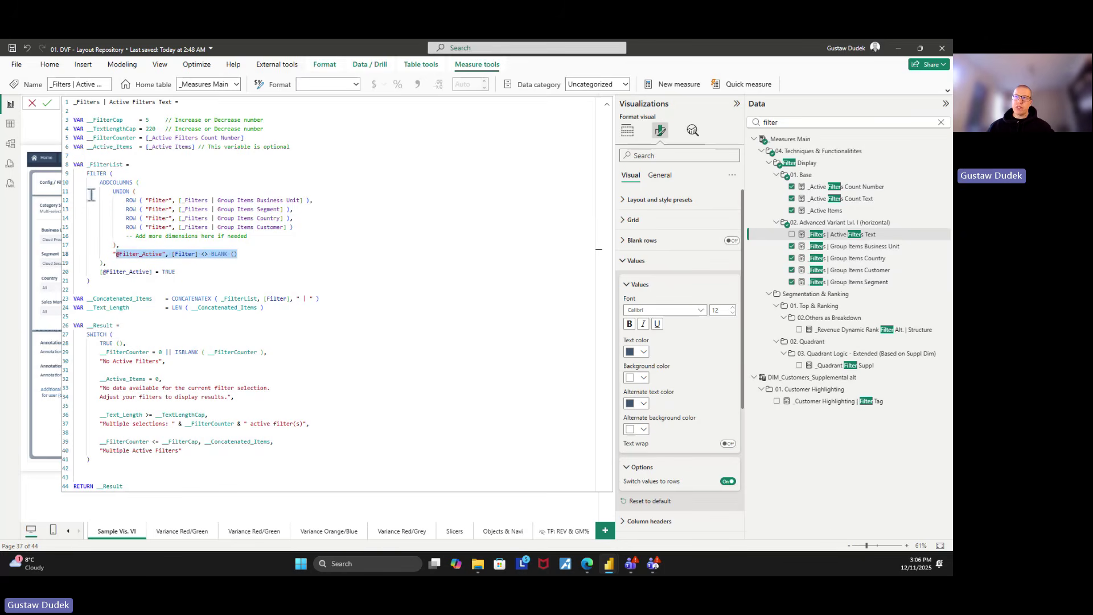
pyautogui.click(191, 273)
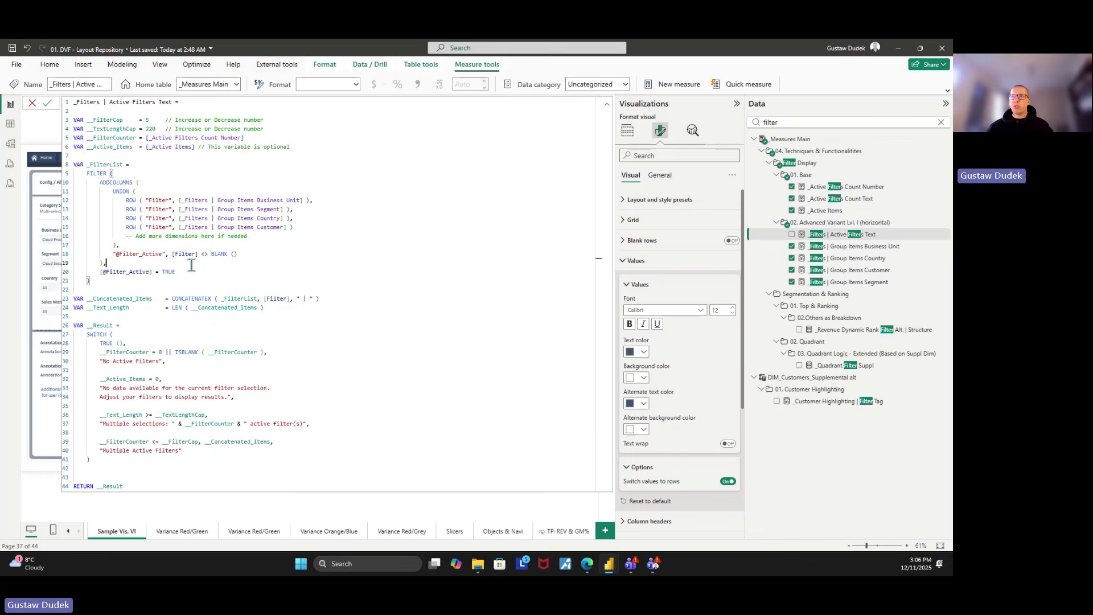
pyautogui.moveTo(99, 272); pyautogui.dragTo(238, 254)
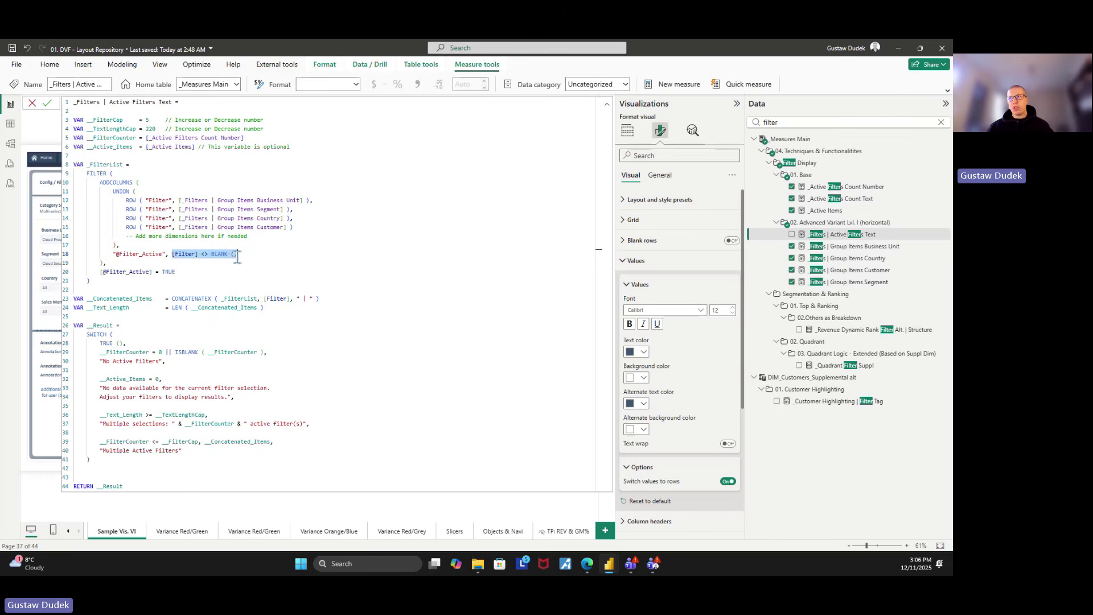
pyautogui.moveTo(175, 272); pyautogui.dragTo(103, 274)
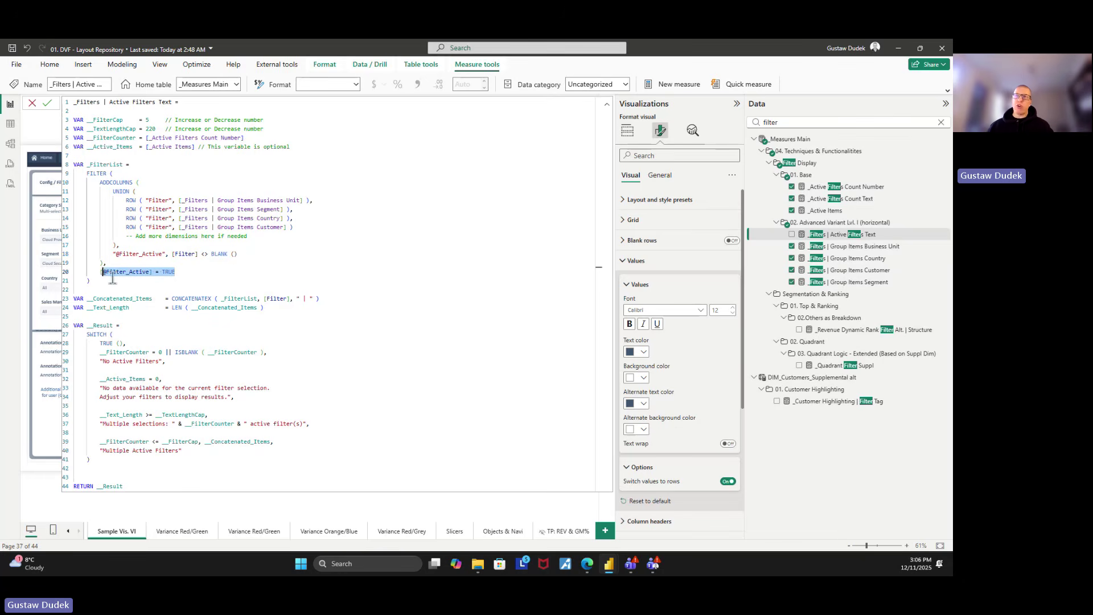
pyautogui.hotkey('shift', 'Left')
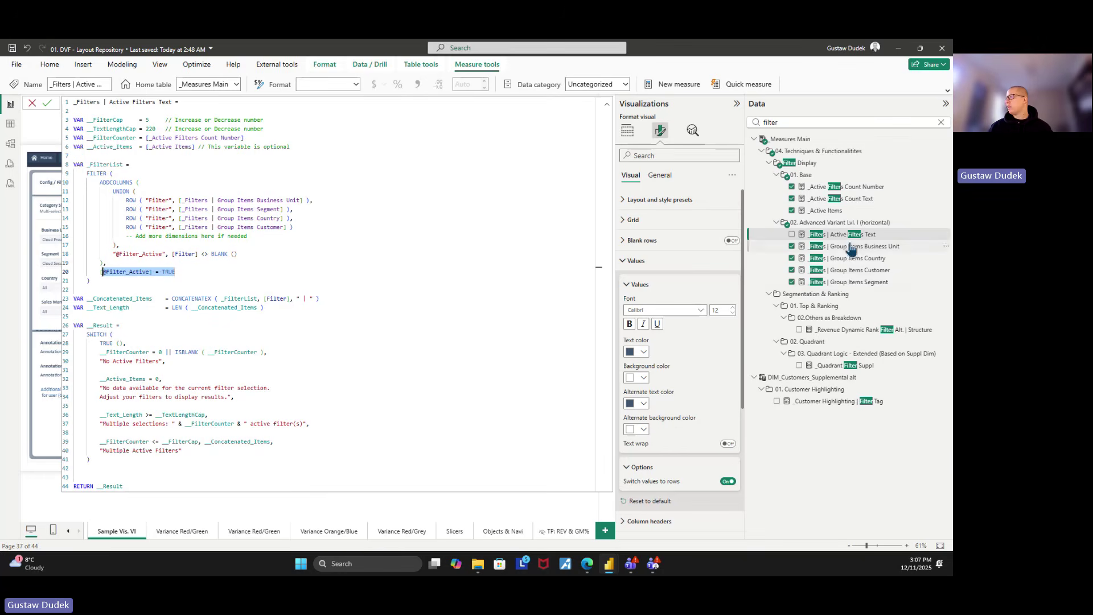
pyautogui.click(241, 283)
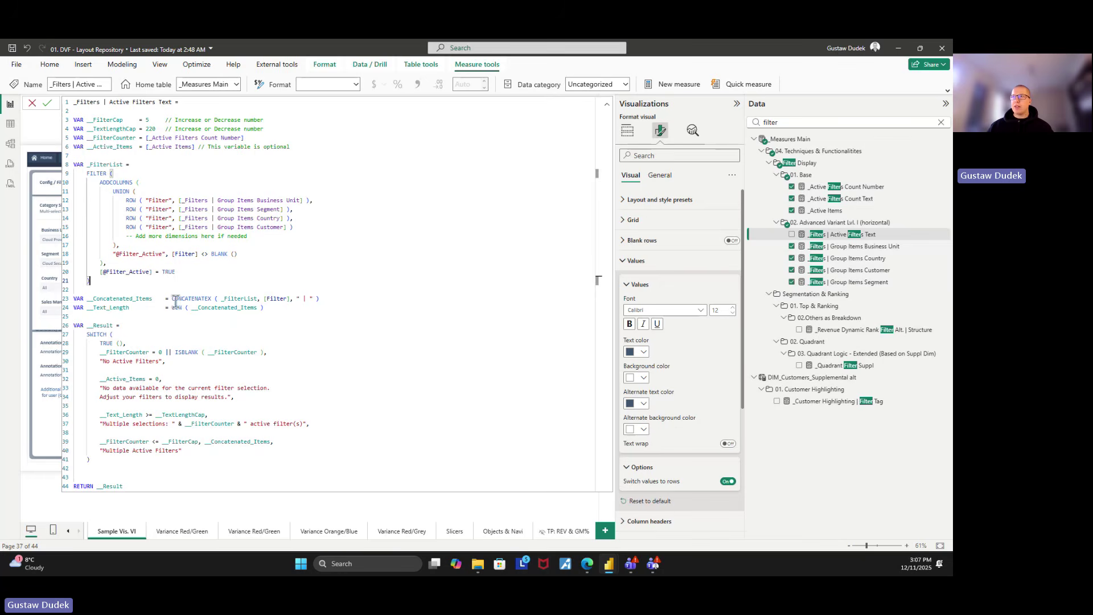
# - Examine the CONCATENATEX expression in __Concatenated_Items with its separator and source rows, and the LEN expression in __Text_Length
pyautogui.moveTo(171, 298); pyautogui.dragTo(322, 297)
pyautogui.click(323, 330)
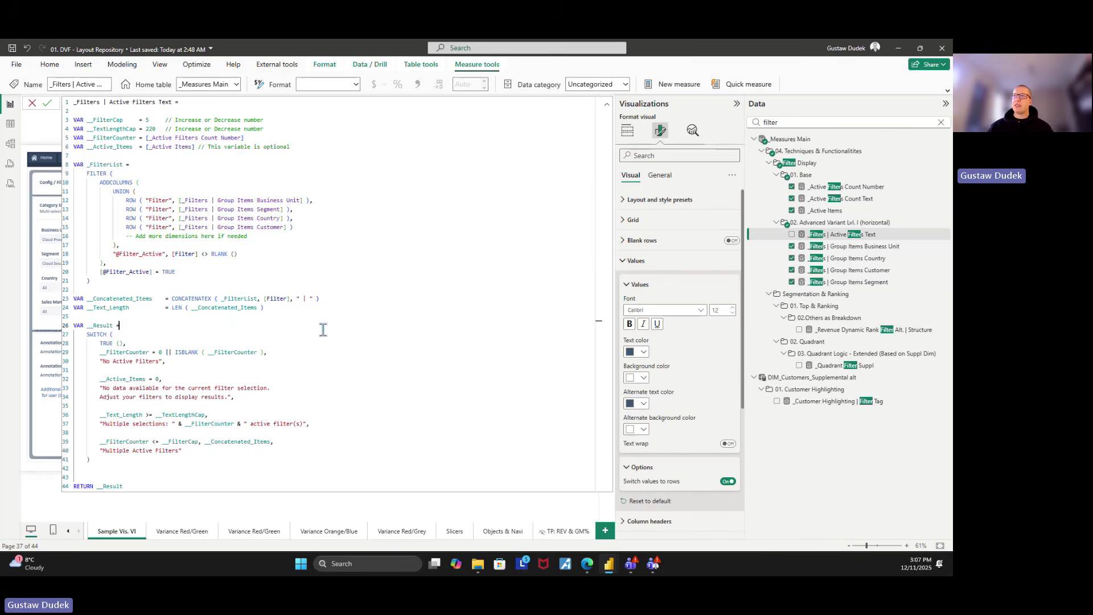
pyautogui.doubleClick(304, 297)
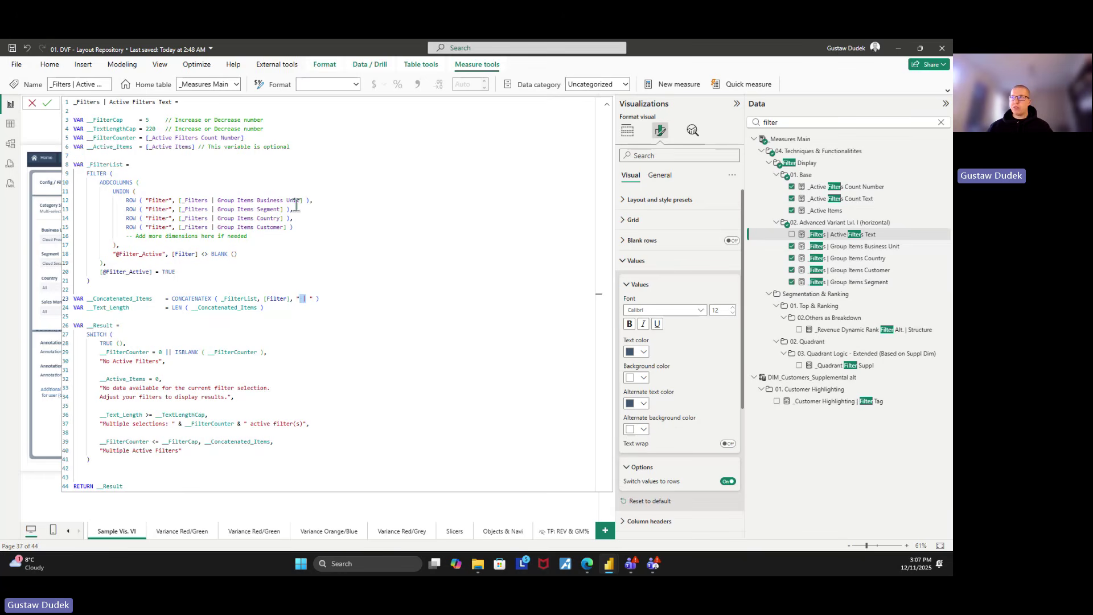
pyautogui.moveTo(313, 200); pyautogui.dragTo(180, 200)
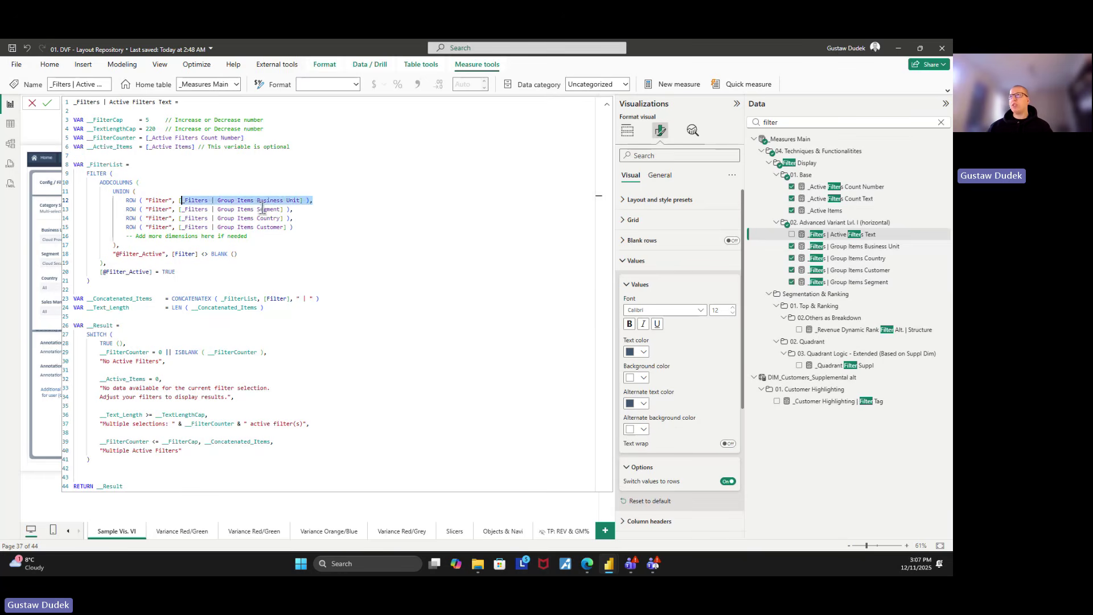
pyautogui.moveTo(293, 209); pyautogui.dragTo(219, 218)
pyautogui.click(294, 226)
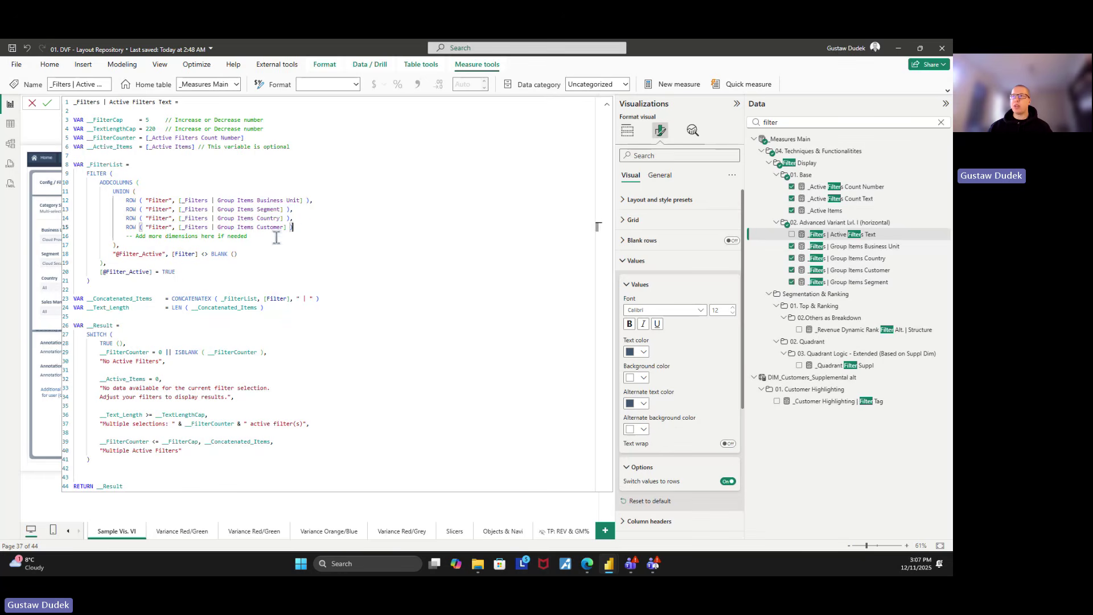
pyautogui.moveTo(172, 299); pyautogui.dragTo(303, 298)
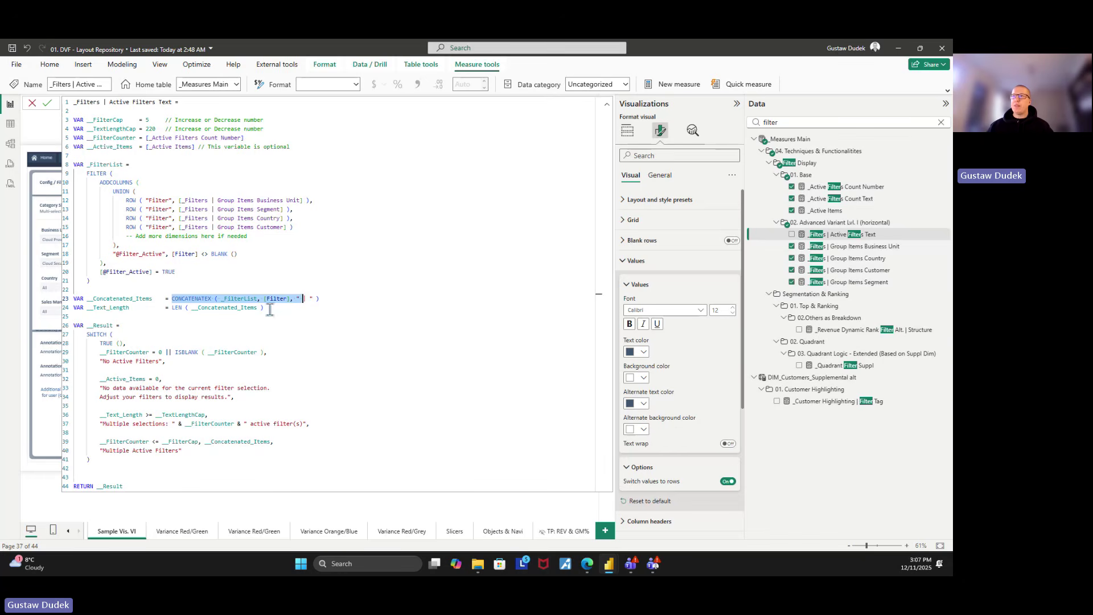
pyautogui.moveTo(267, 308); pyautogui.dragTo(160, 308)
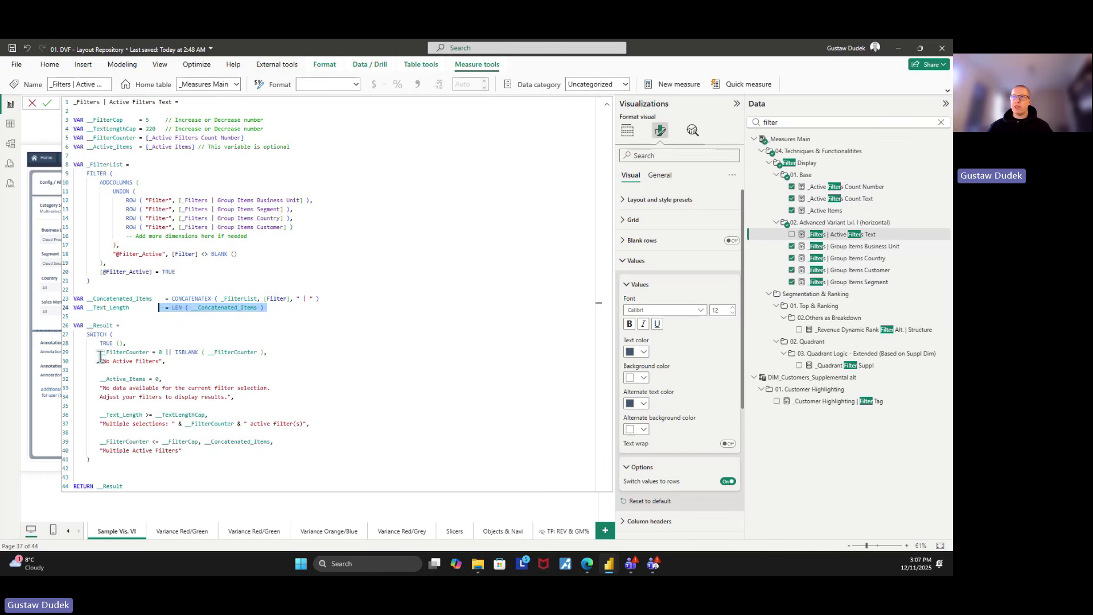
# - Examine the first two SWITCH branches in __Result: the "No Active Filters" case and the __Active_Items = 0 case
pyautogui.moveTo(100, 356); pyautogui.dragTo(164, 356)
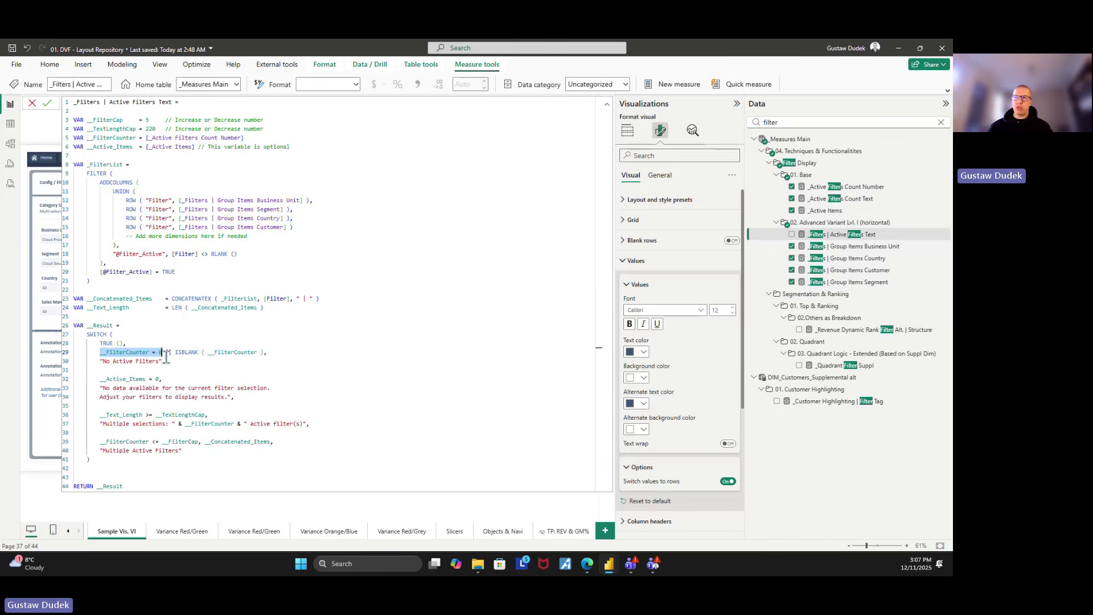
pyautogui.doubleClick(176, 351)
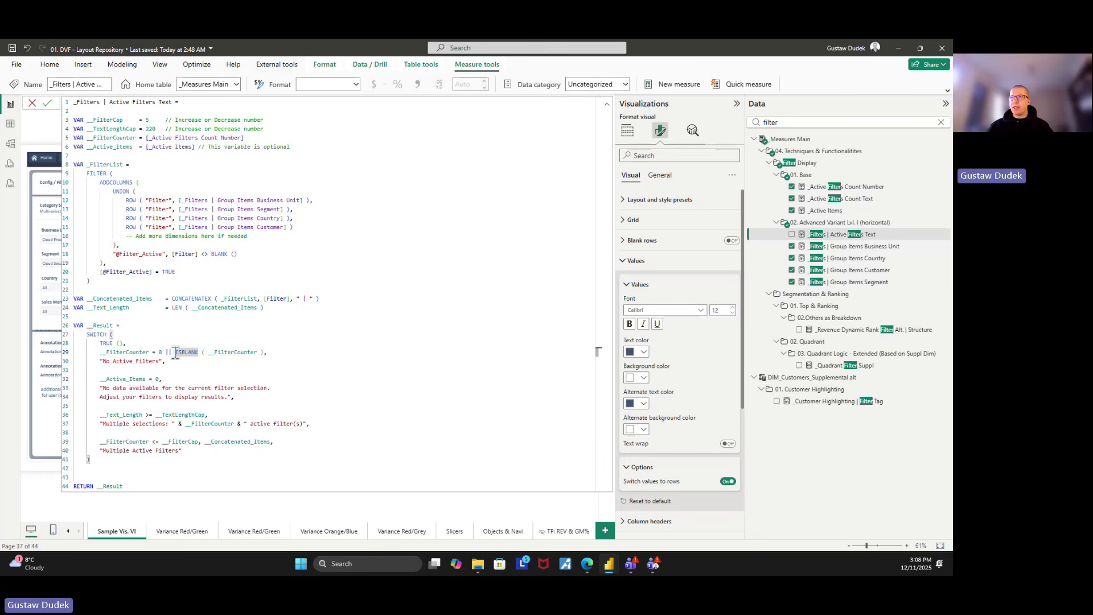
pyautogui.moveTo(165, 361); pyautogui.dragTo(103, 361)
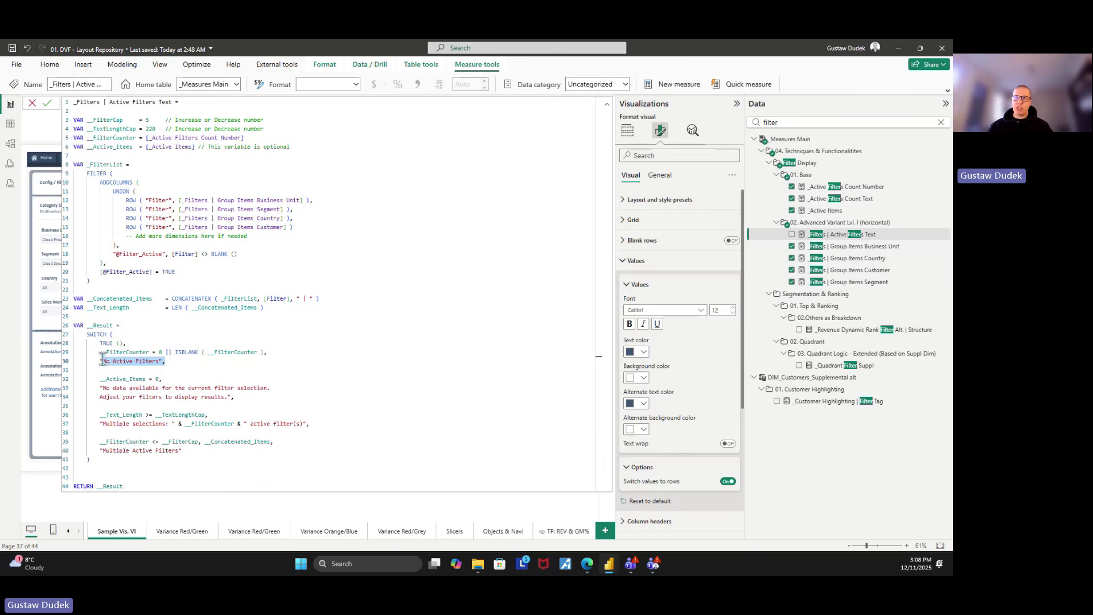
pyautogui.click(103, 361)
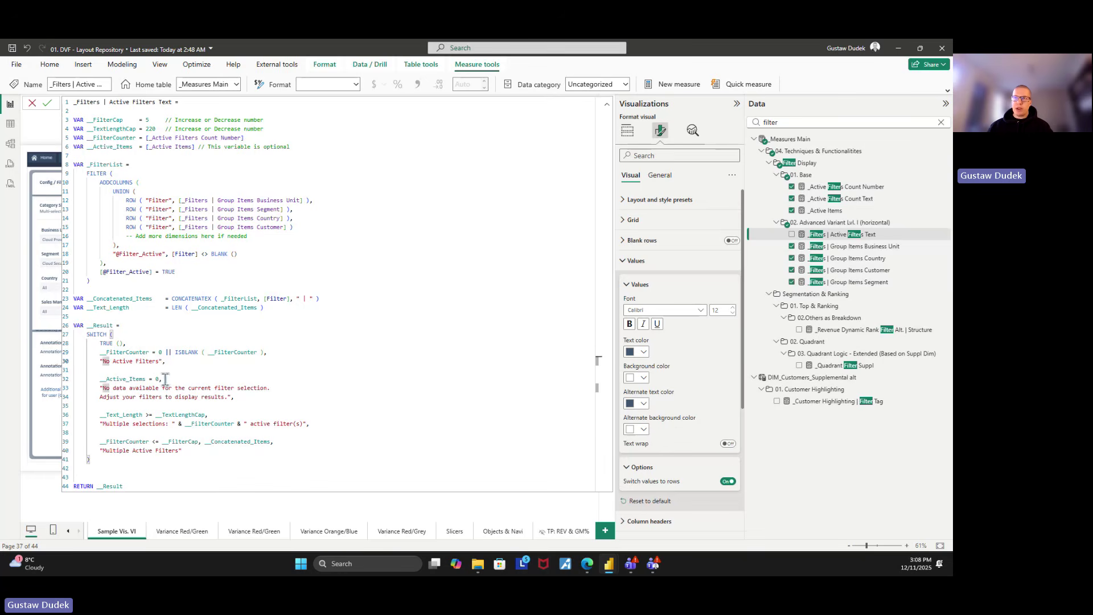
pyautogui.moveTo(165, 378); pyautogui.dragTo(102, 379)
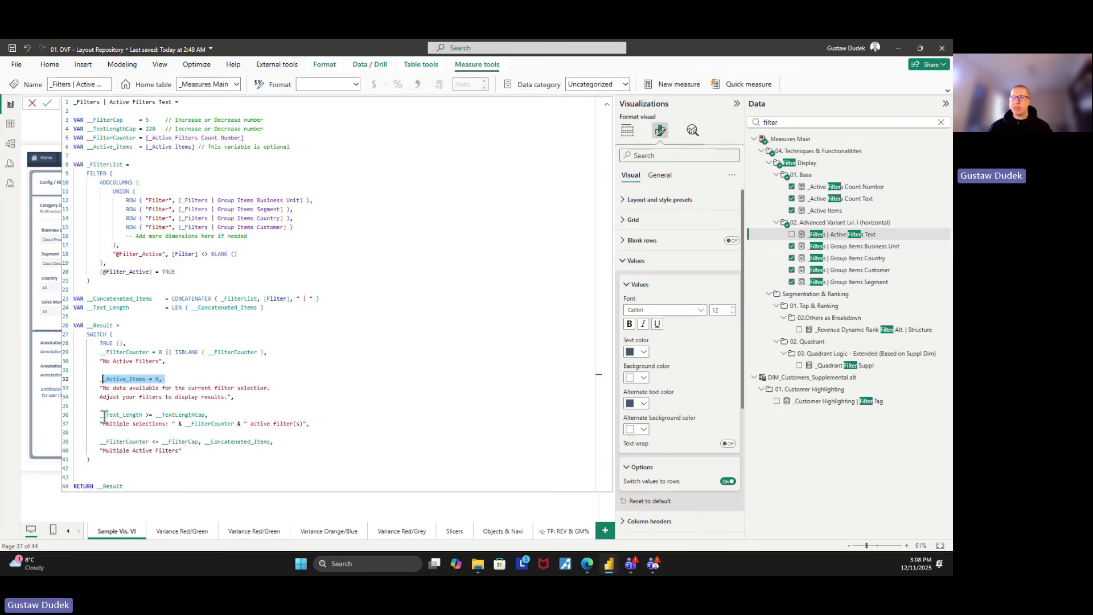
# - Examine the SWITCH branch comparing __Text_Length with __TextLengthCap and its "Multiple selections" text built with __FilterCounter
pyautogui.moveTo(154, 416); pyautogui.dragTo(204, 414)
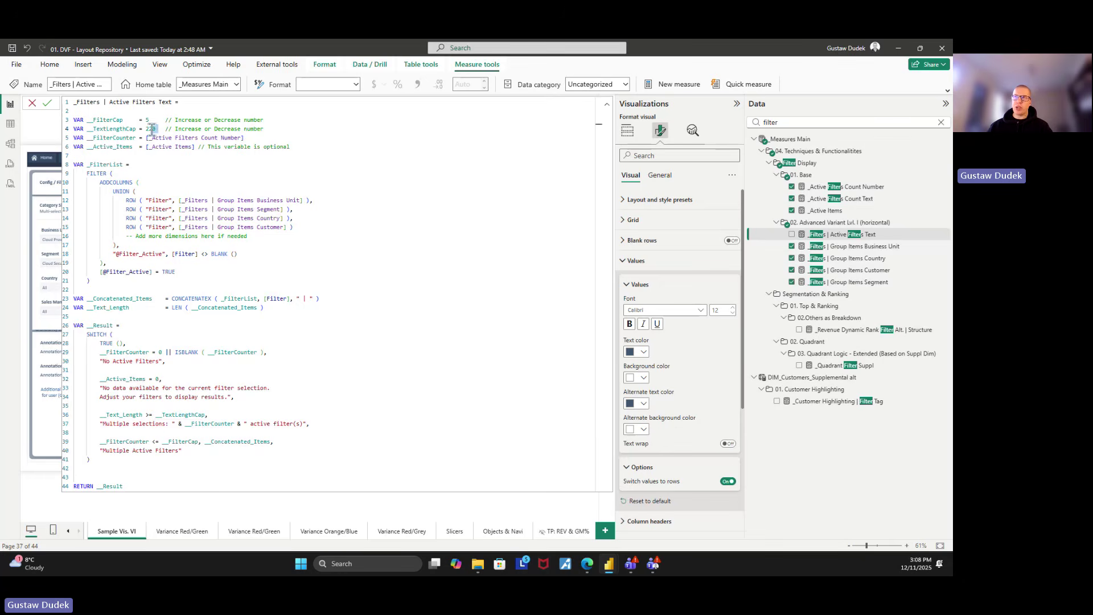
pyautogui.click(166, 442)
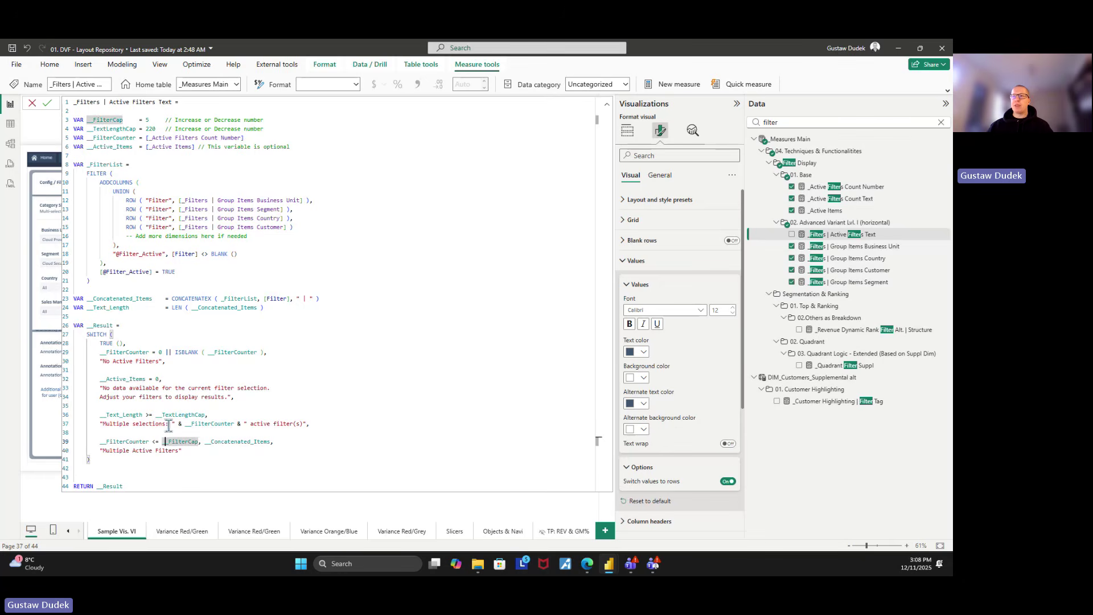
pyautogui.moveTo(171, 424); pyautogui.dragTo(233, 425)
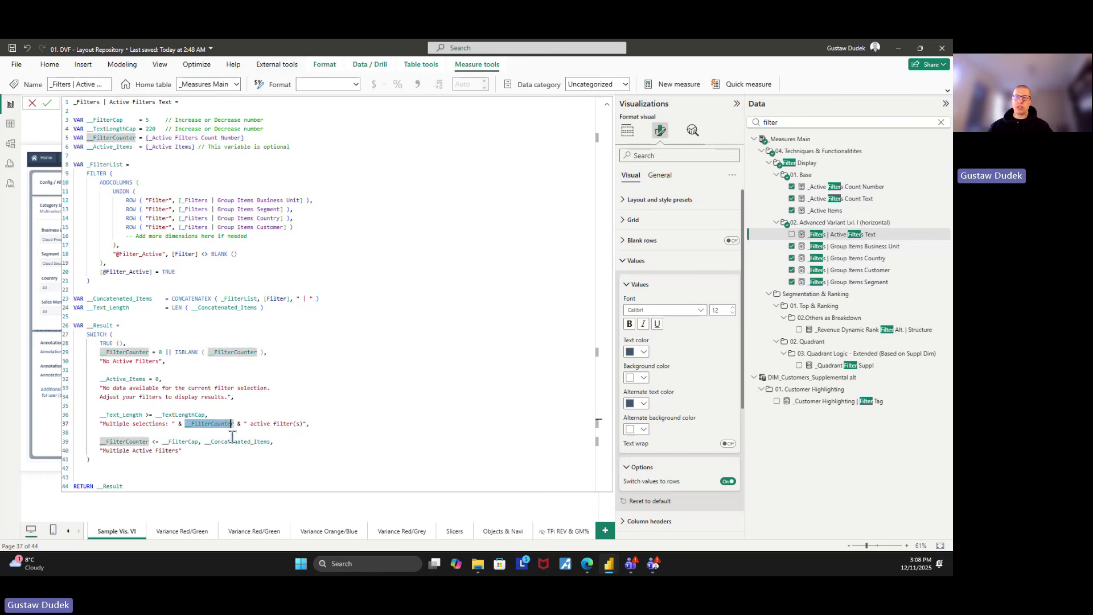
pyautogui.click(232, 436)
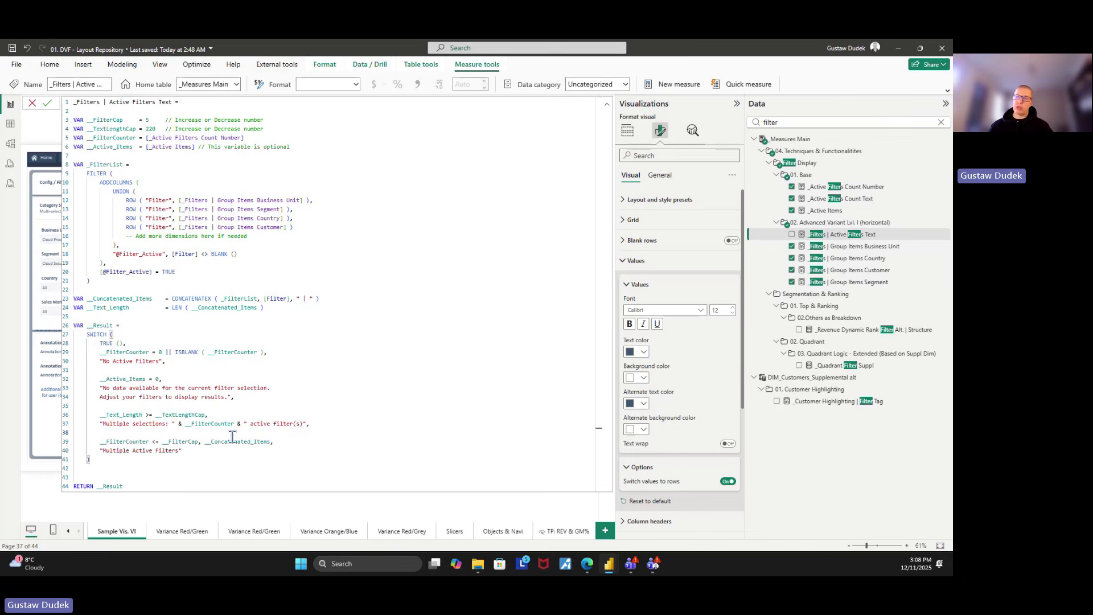
pyautogui.click(221, 454)
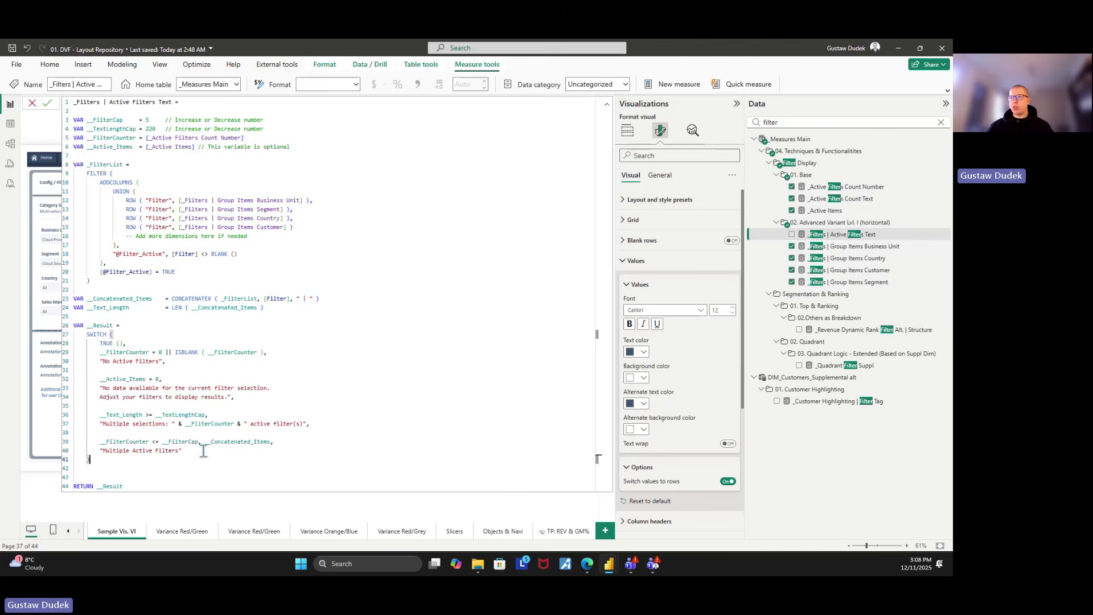
# - Examine the last SWITCH branch comparing __FilterCounter with __FilterCap and its "Multiple Active Filters" fallback
pyautogui.moveTo(200, 443); pyautogui.dragTo(174, 443)
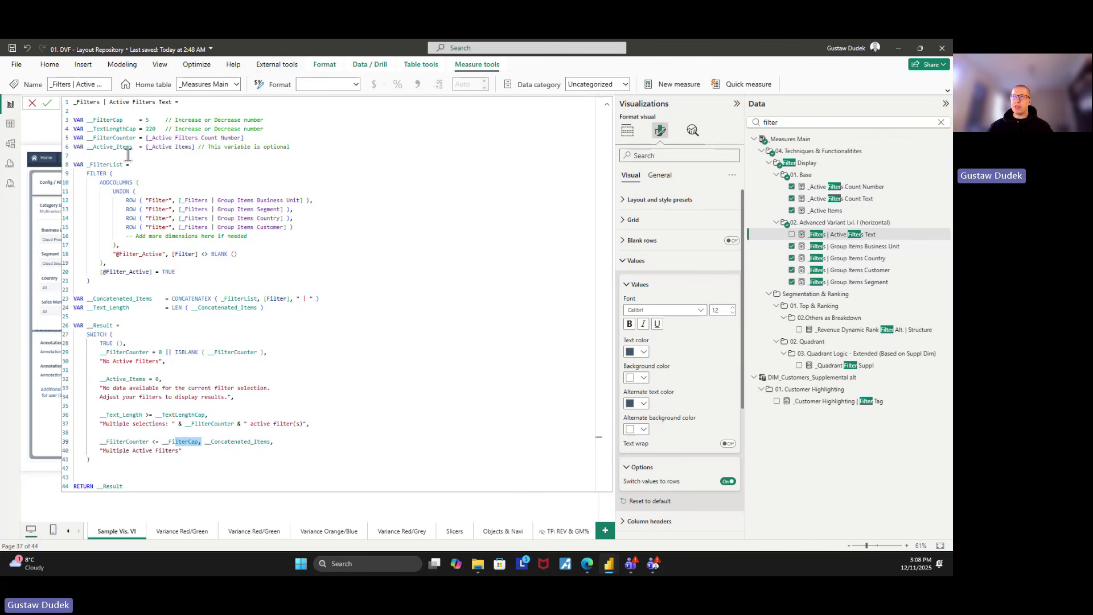
pyautogui.click(180, 451)
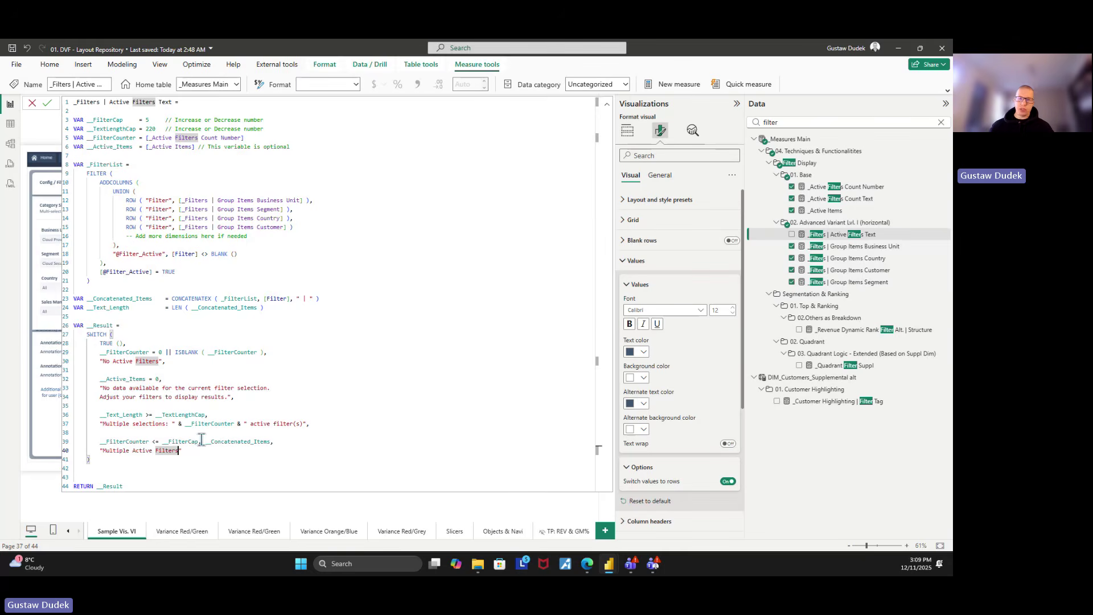
pyautogui.hotkey('shift', 'Up')
pyautogui.hotkey('shift', 'Home')
pyautogui.hotkey('shift', 'Home')
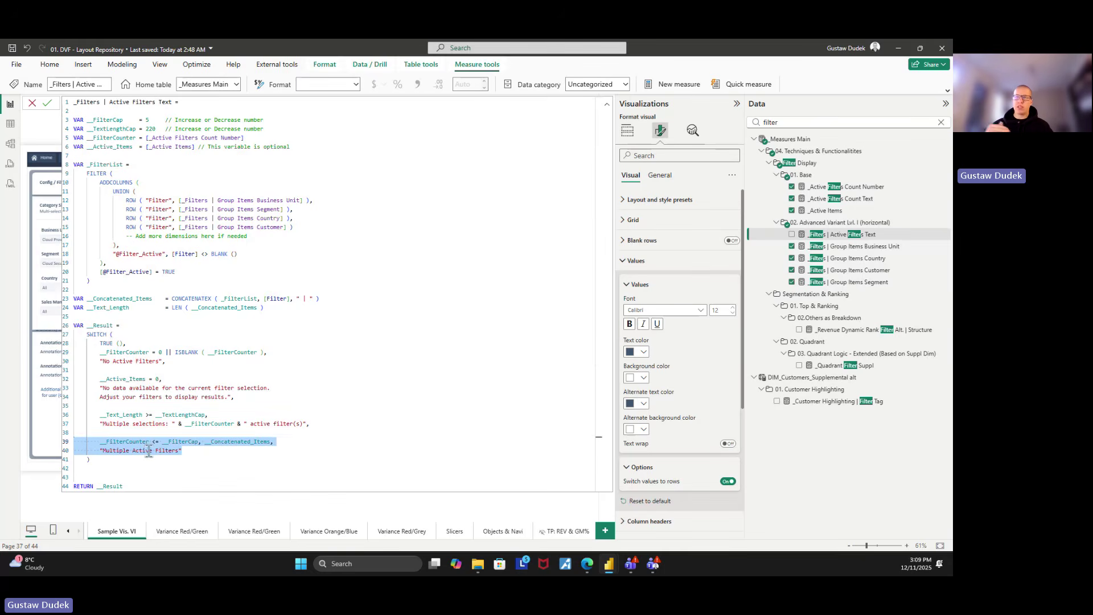
# - Collapse the measure formula and inspect the applied-filters text visual in the report page's header
pyautogui.click(607, 108)
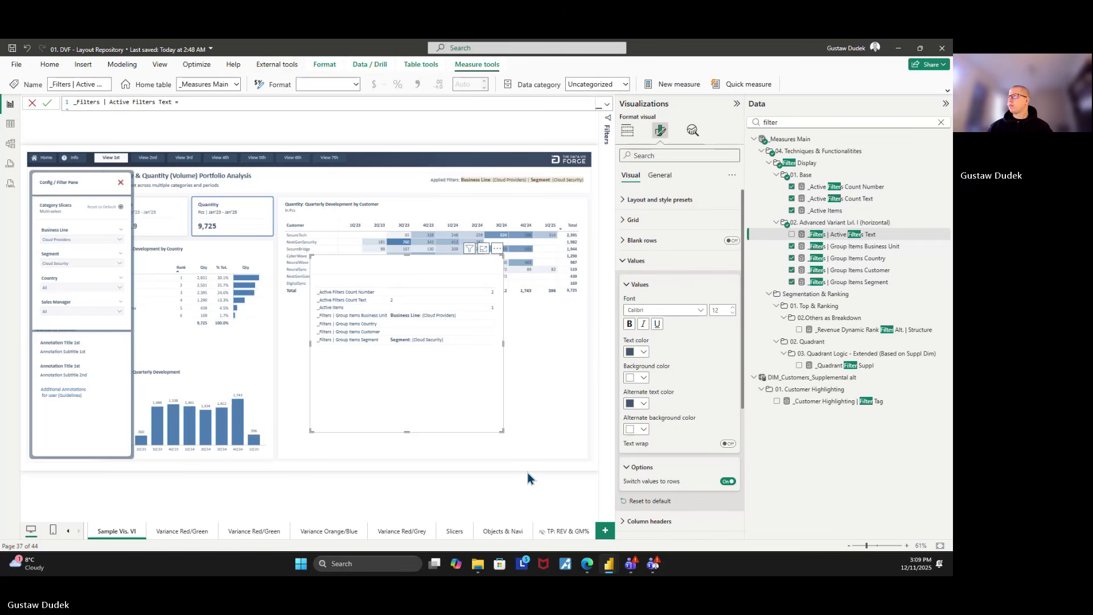
pyautogui.click(527, 477)
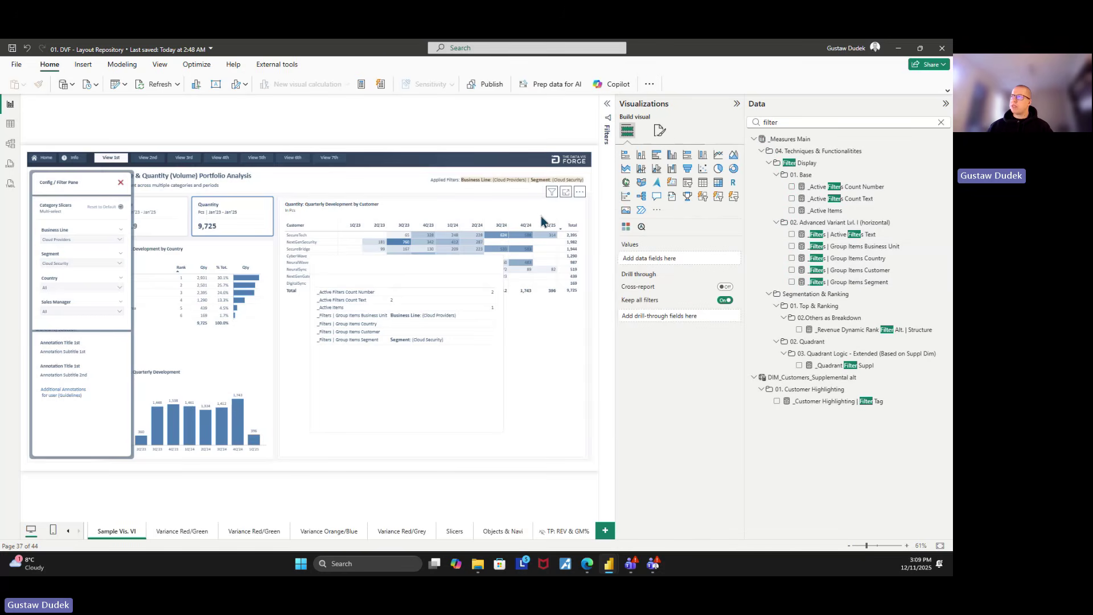
pyautogui.click(535, 180)
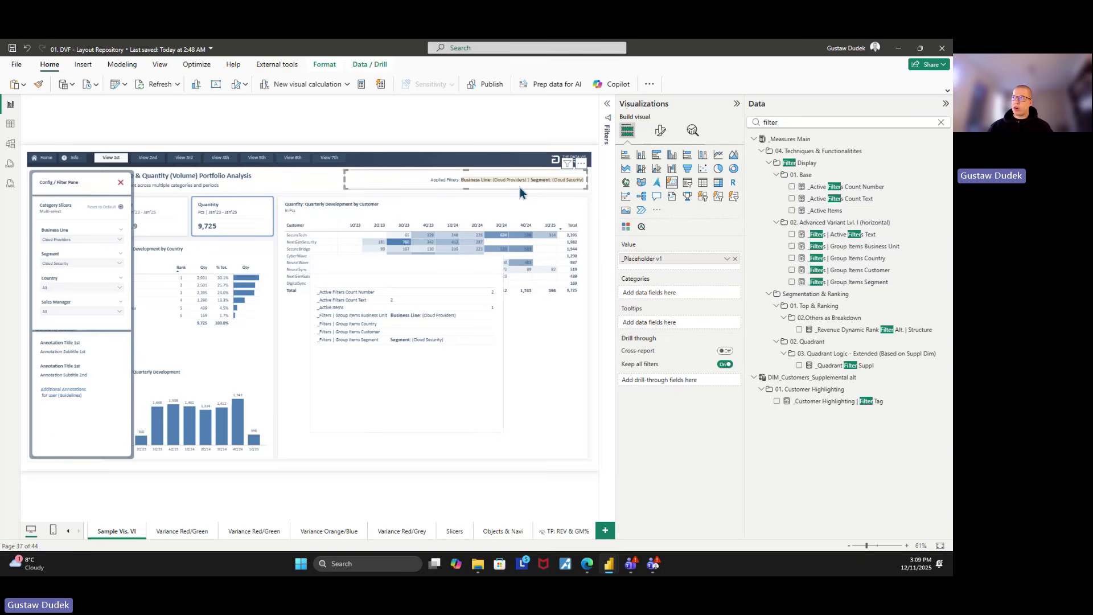
pyautogui.click(538, 477)
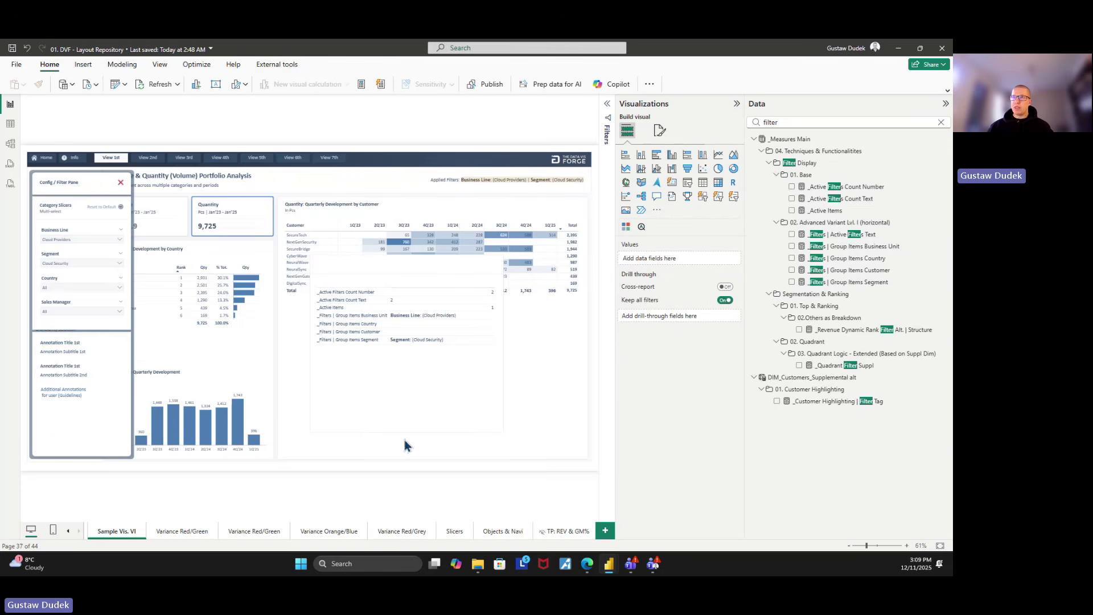
# - Reset all category slicers in the report's filter pane to their defaults
pyautogui.click(72, 300)
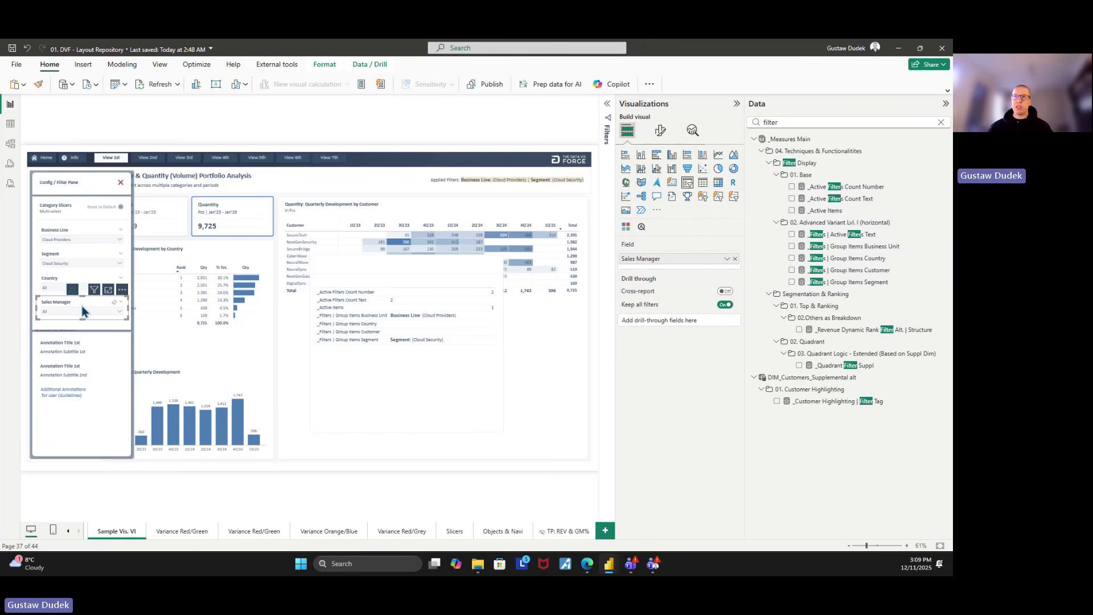
pyautogui.click(91, 442)
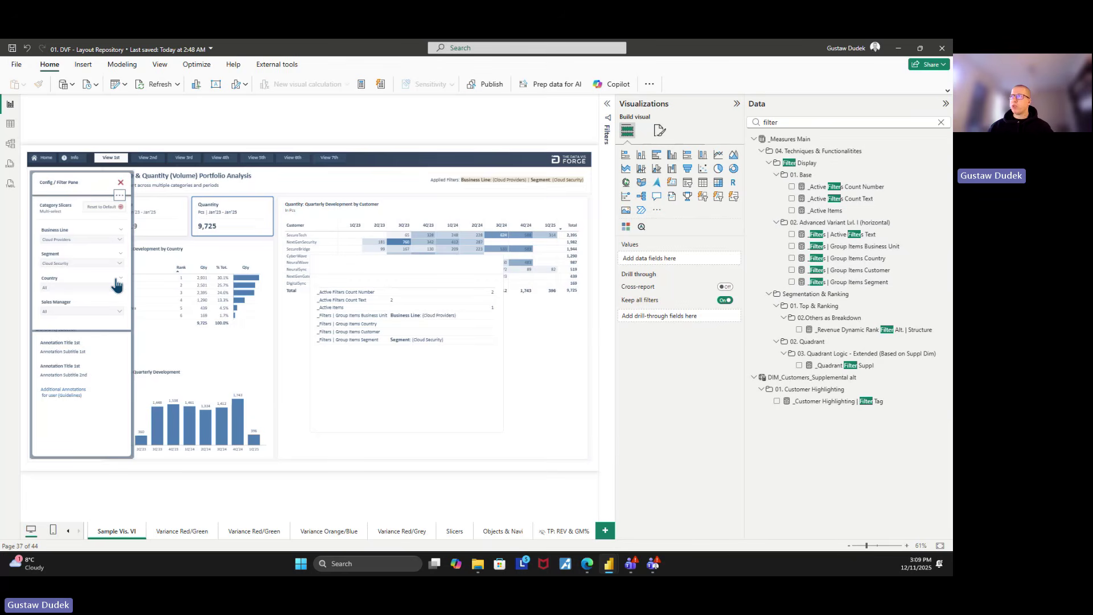
pyautogui.click(116, 285)
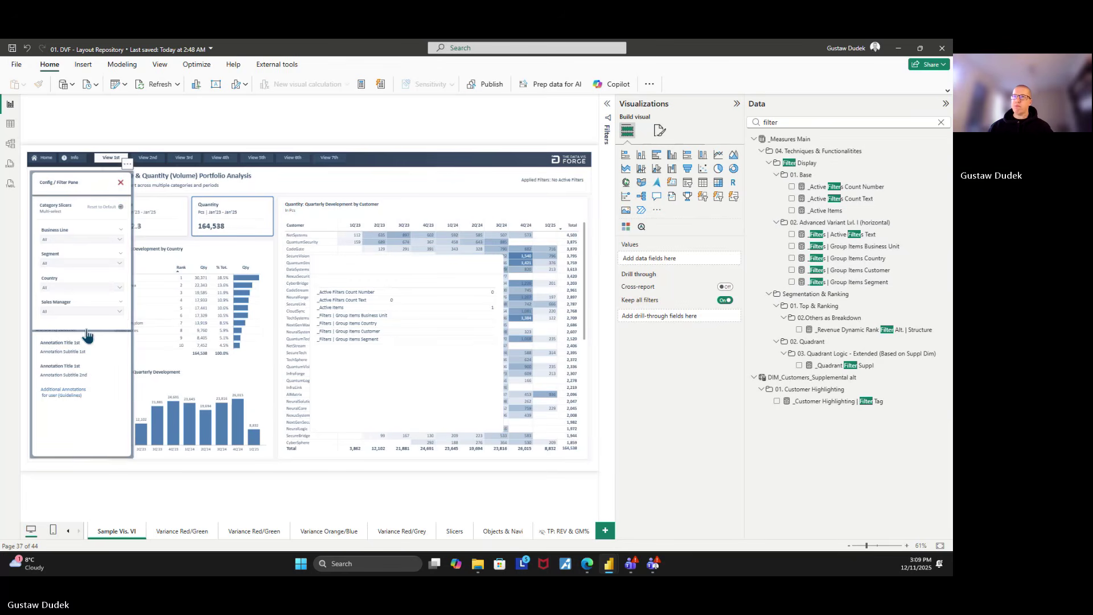
# - Filter the report to the first listed sales manager, and hide the Visualizations pane to enlarge the page around the selected Sales Manager slicer
pyautogui.click(74, 312)
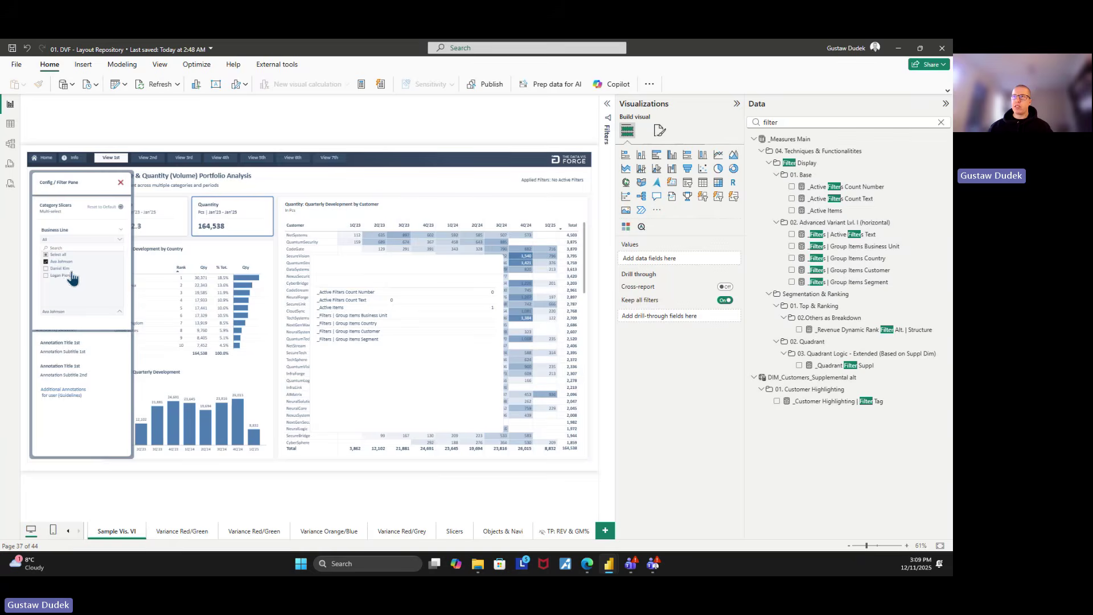
pyautogui.click(736, 106)
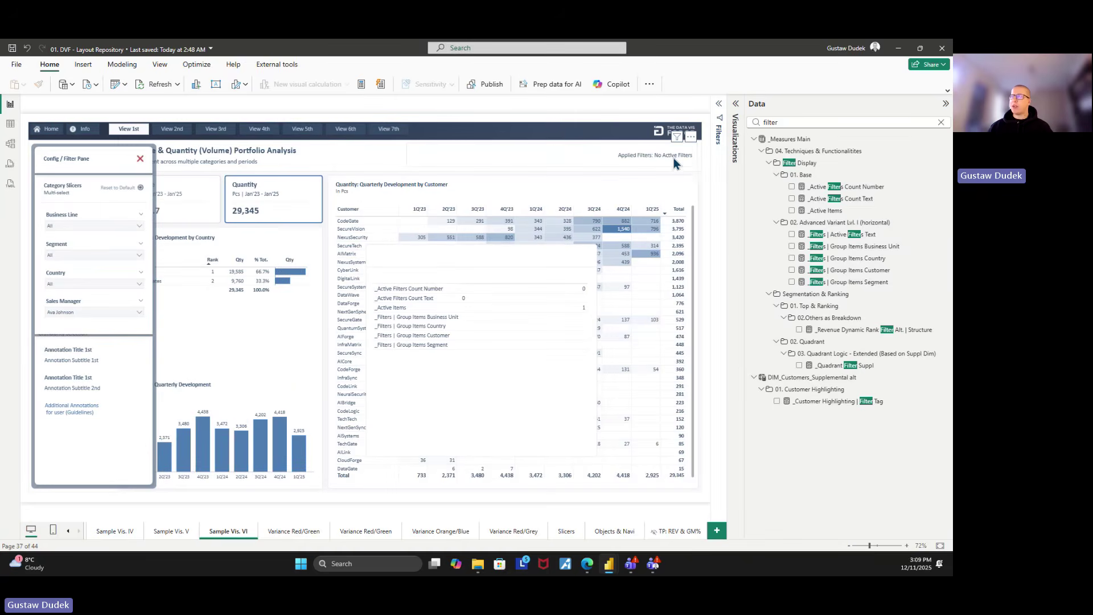
pyautogui.click(97, 308)
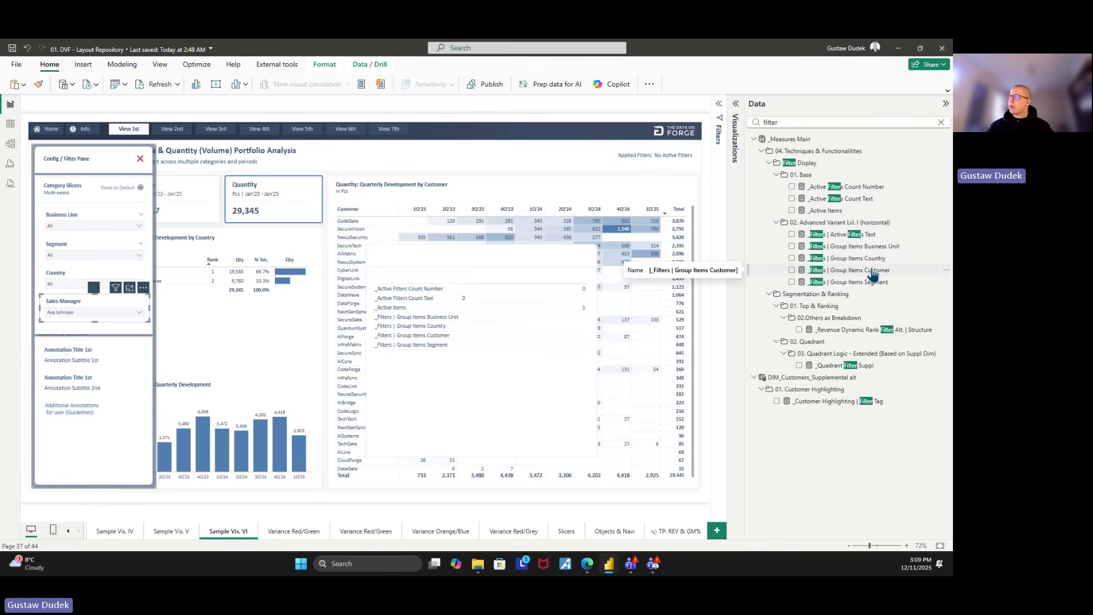
# - Add a __Manager variable to the _Active Filters Count Number measure, defined as INT ( ISFILTERED ( DIM_SalesManager[Manager Full Name] ) )
pyautogui.click(868, 188)
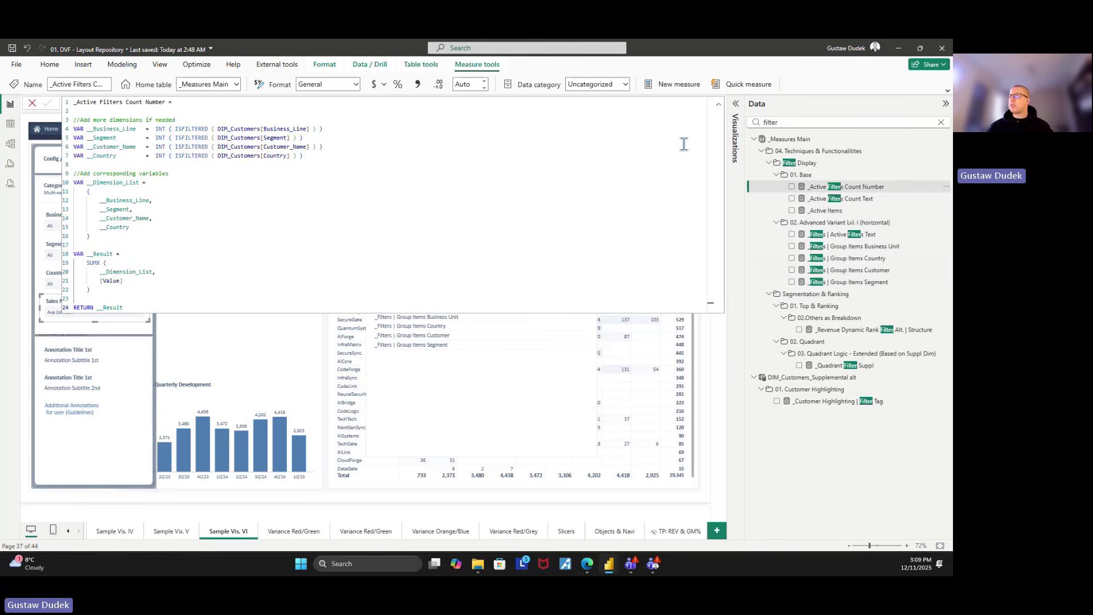
pyautogui.click(320, 156)
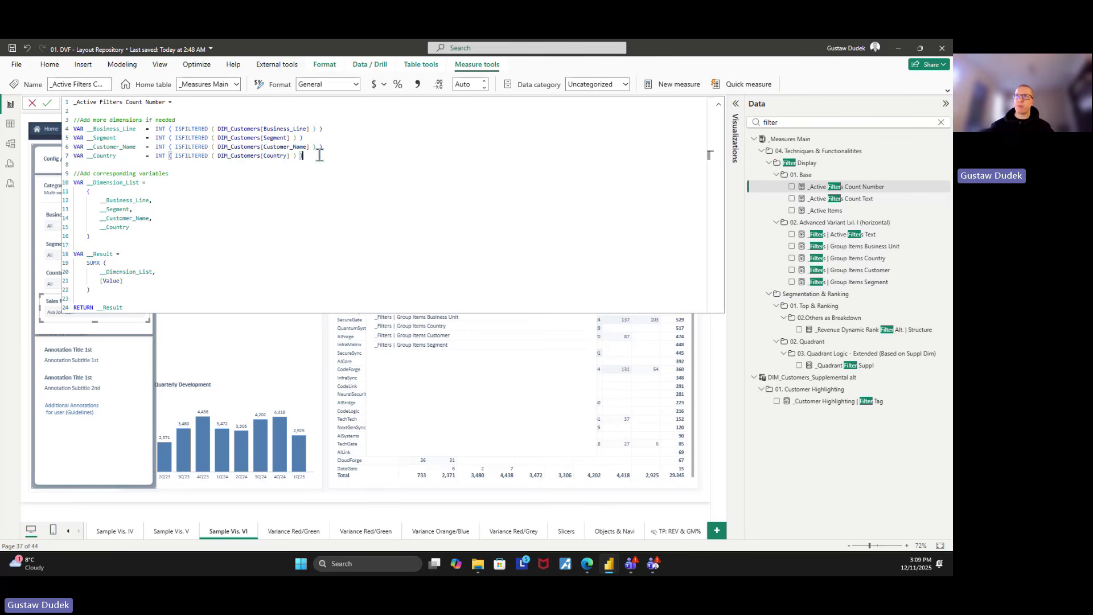
pyautogui.hotkey('shift', 'alt', 'Down')
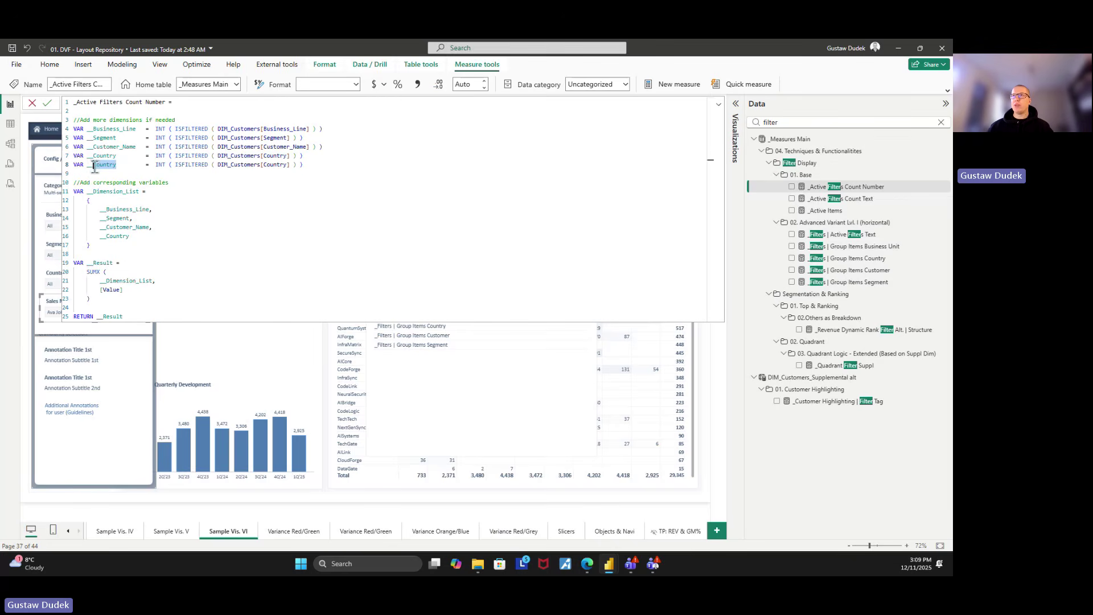
pyautogui.doubleClick(108, 165)
pyautogui.write('__Manage')
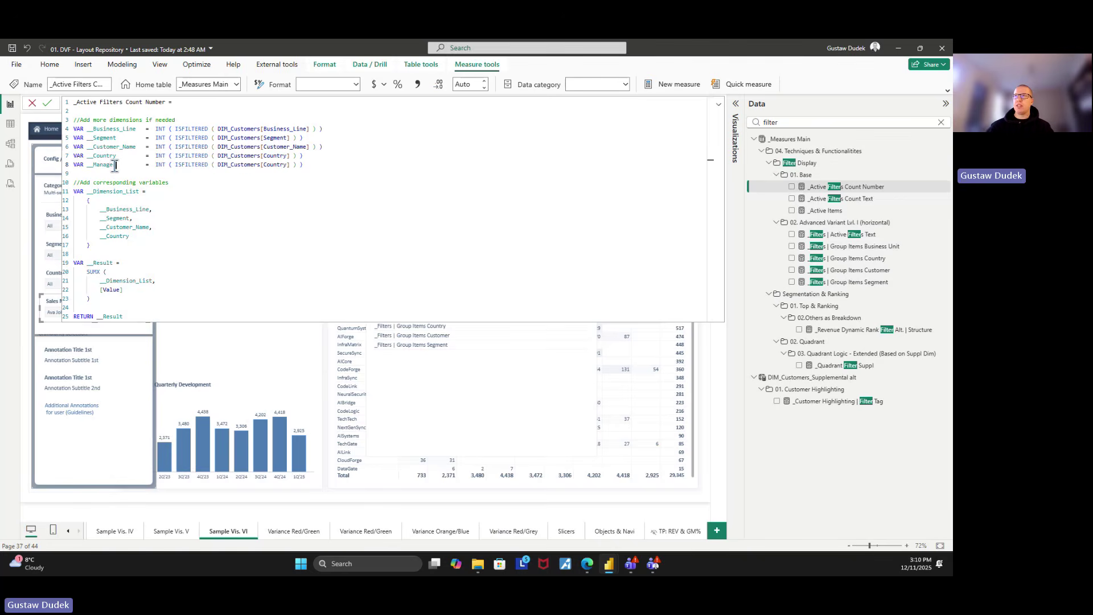
pyautogui.write('r')
pyautogui.moveTo(290, 165); pyautogui.dragTo(216, 167)
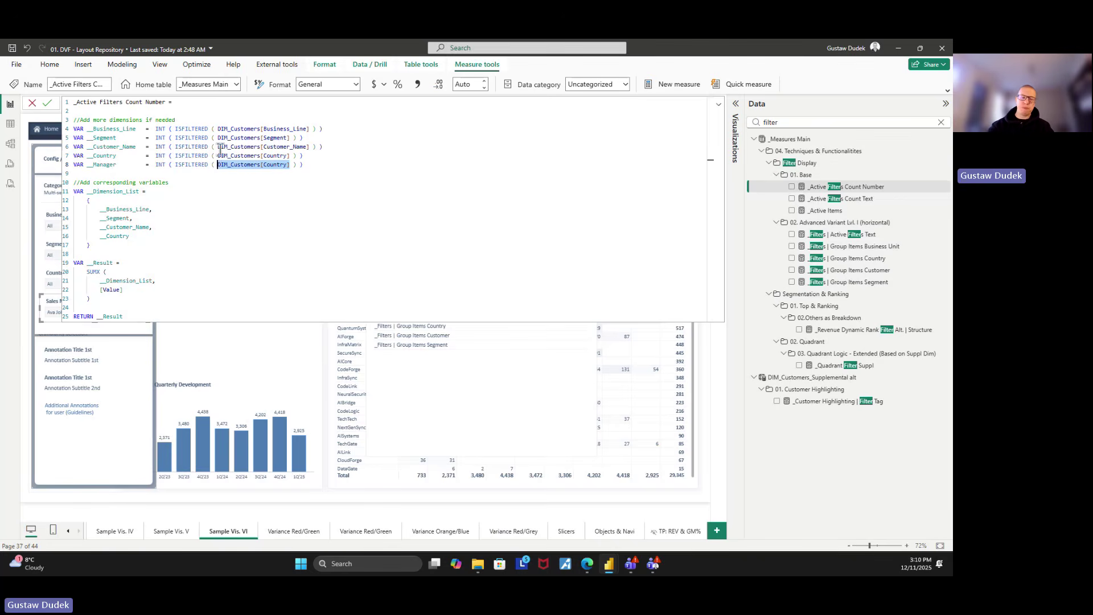
pyautogui.write('sale')
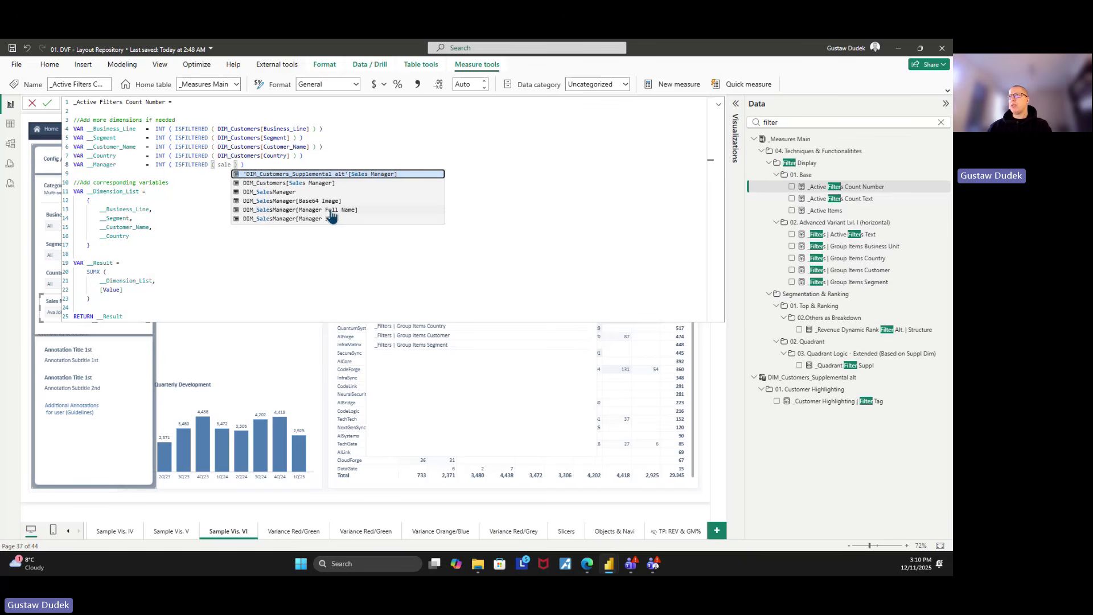
pyautogui.click(309, 210)
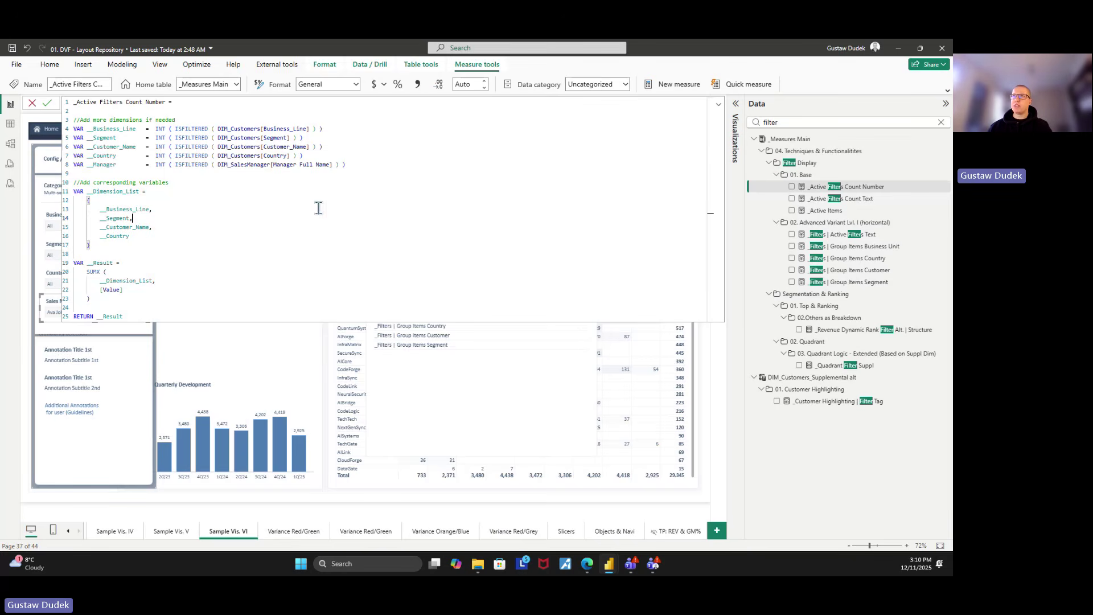
# - Add __Manager after __Country in the measure's __Dimension_List, commit the formula and collapse it
pyautogui.moveTo(130, 236); pyautogui.dragTo(101, 236)
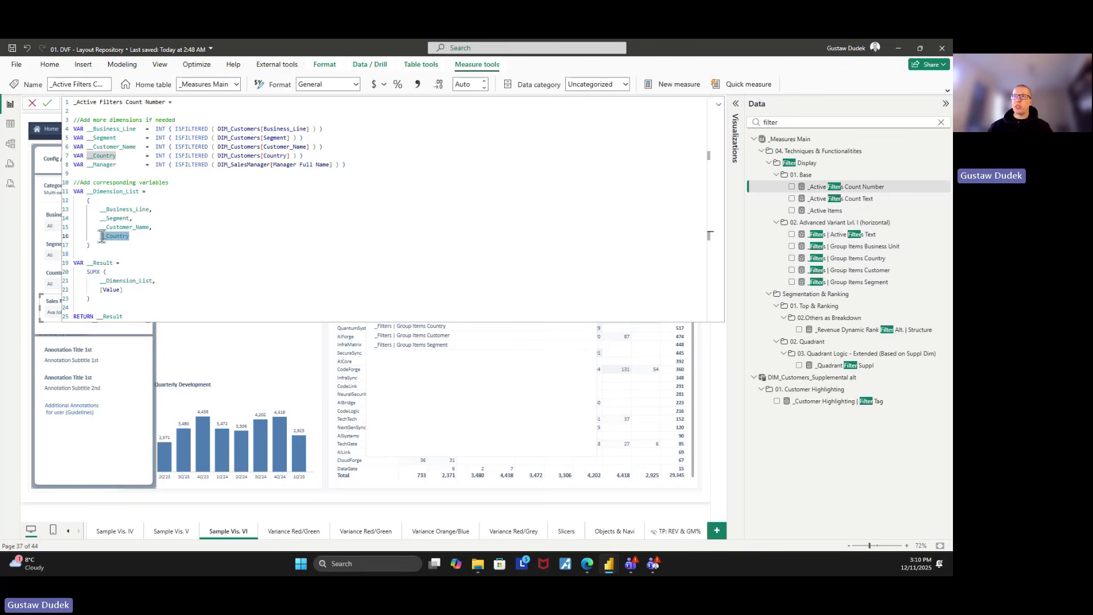
pyautogui.hotkey('ctrl', 'c')
pyautogui.click(140, 238)
pyautogui.write(',')
pyautogui.press('Return')
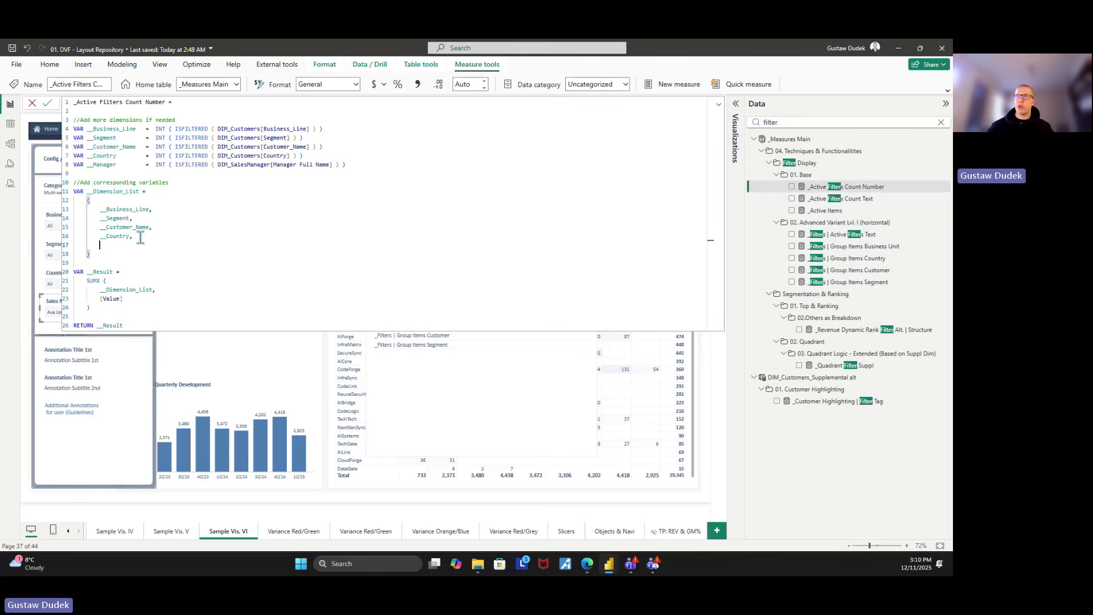
pyautogui.hotkey('ctrl', 'v')
pyautogui.moveTo(116, 165); pyautogui.dragTo(88, 165)
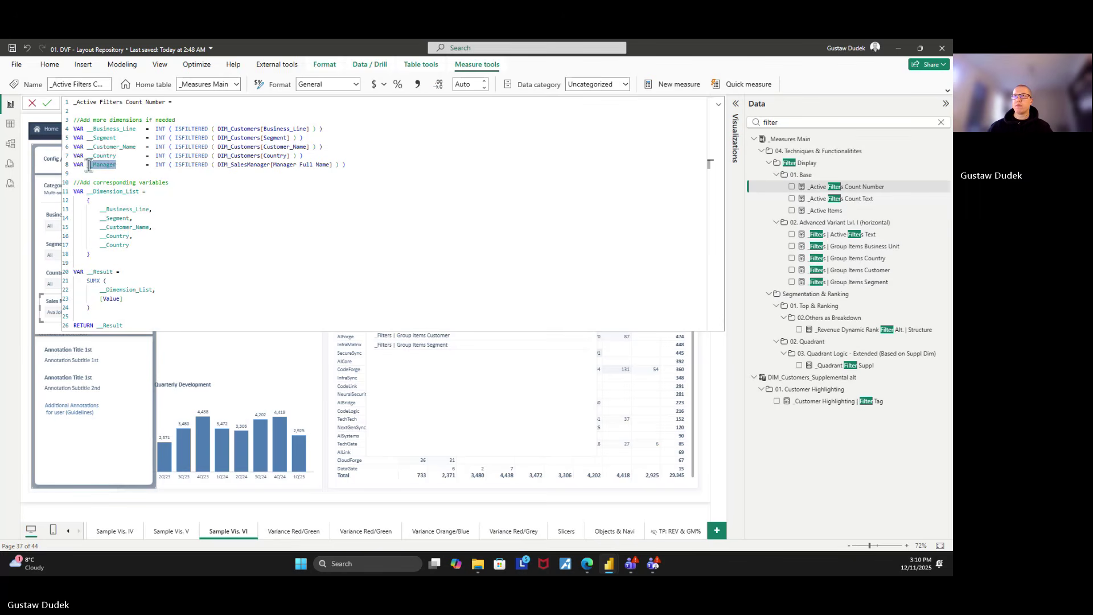
pyautogui.hotkey('ctrl', 'c')
pyautogui.doubleClick(117, 244)
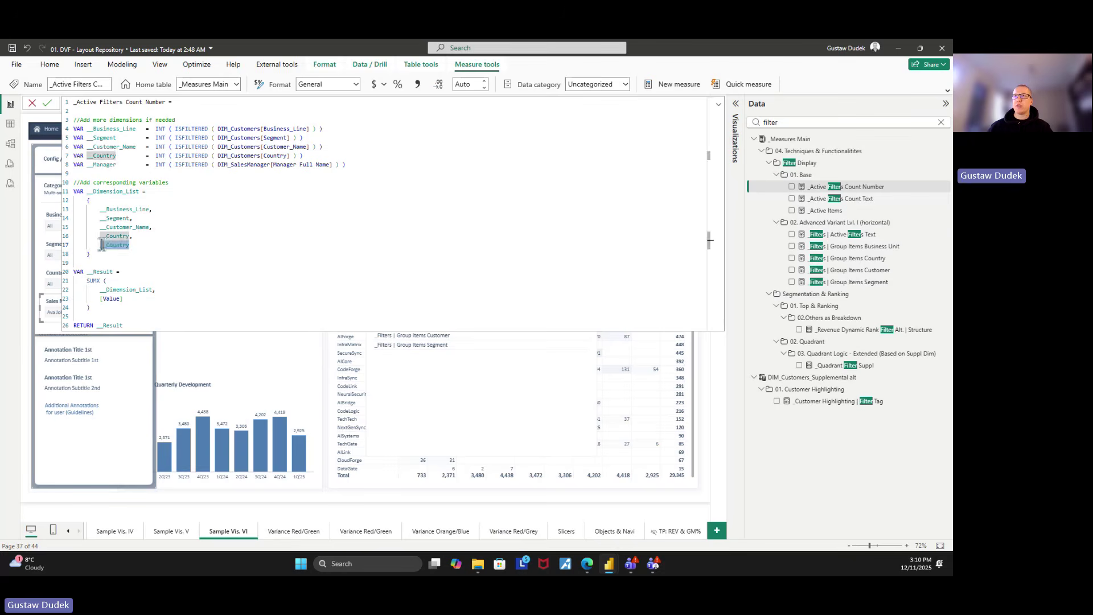
pyautogui.hotkey('ctrl', 'v')
pyautogui.click(164, 263)
pyautogui.click(230, 250)
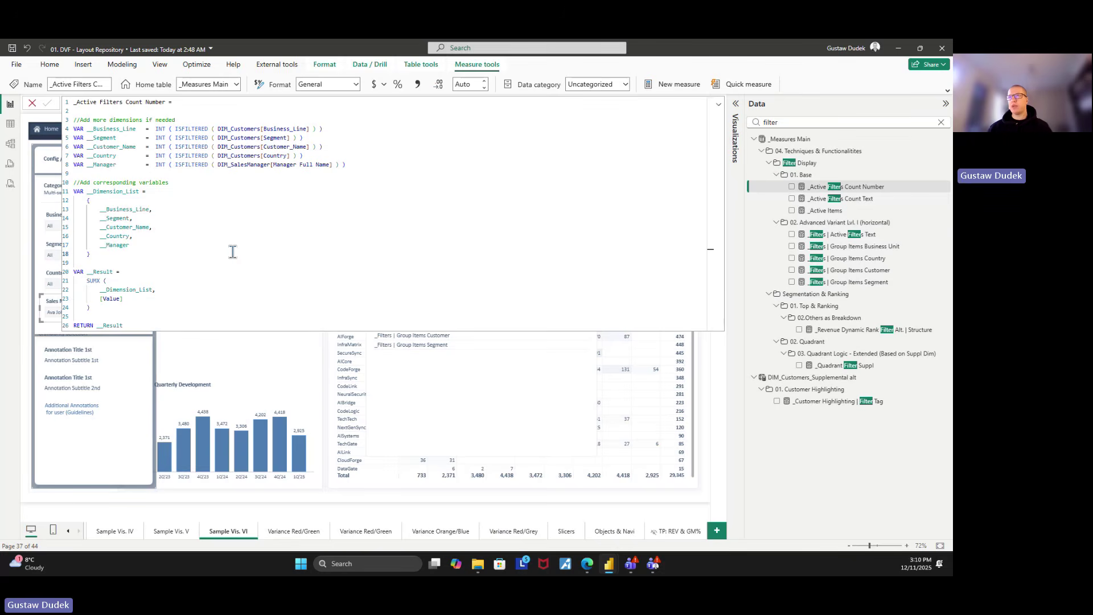
pyautogui.click(717, 104)
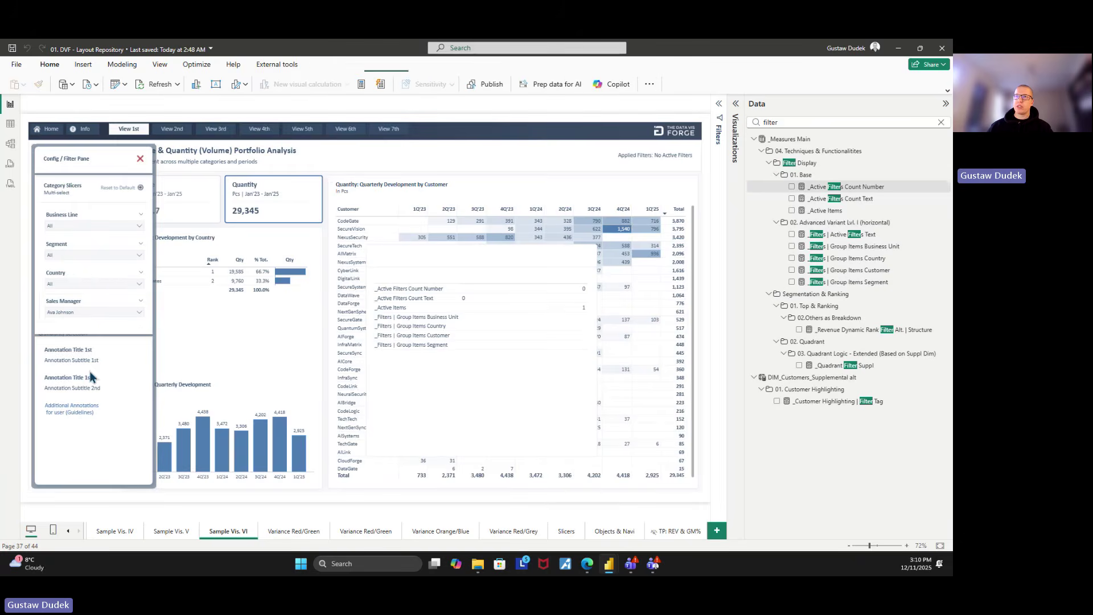
# - Replace the Sales Manager slicer's field with Manager Full Name from the DIM_SalesManager table
pyautogui.click(72, 308)
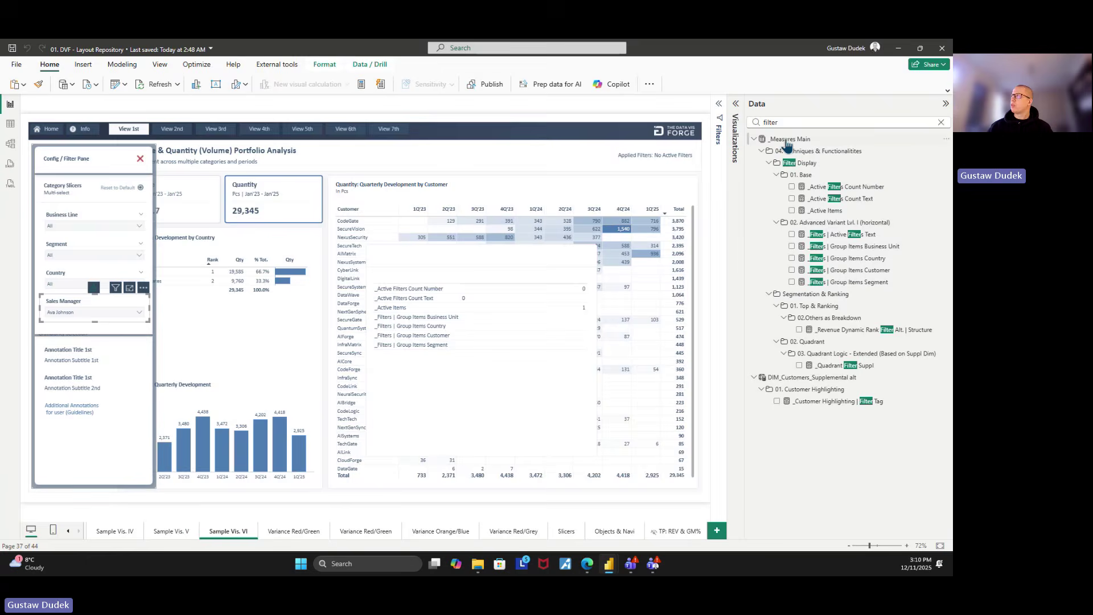
pyautogui.click(735, 136)
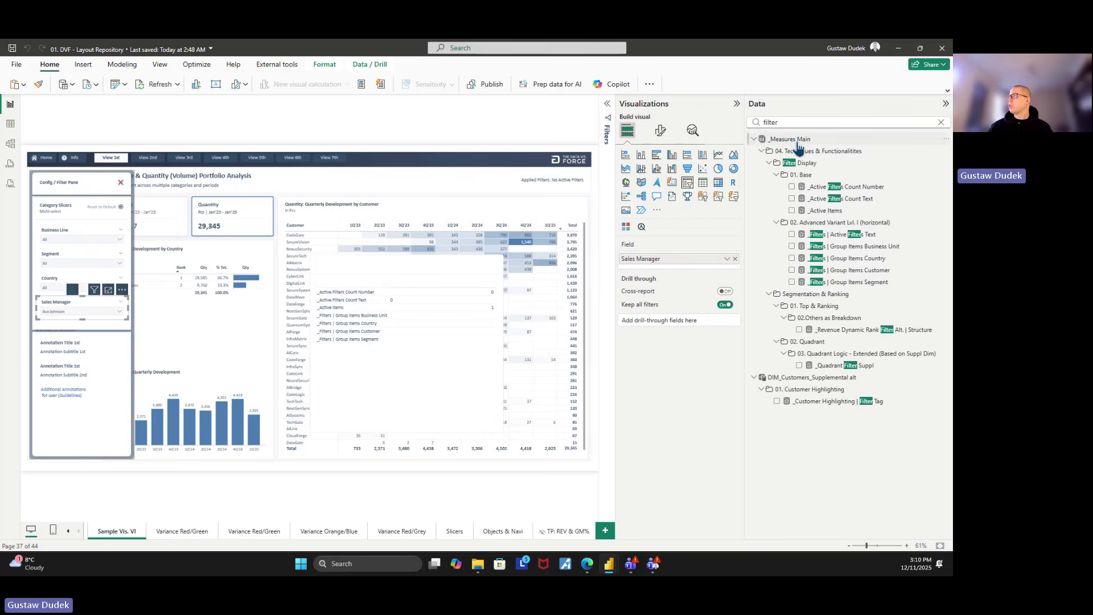
pyautogui.doubleClick(790, 122)
pyautogui.write('sa')
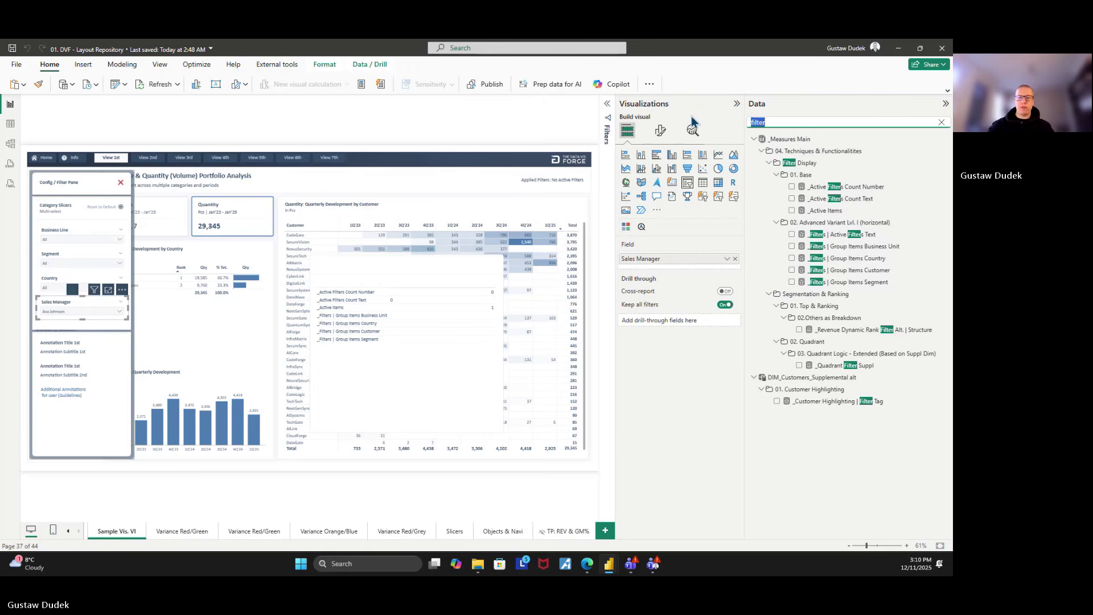
pyautogui.write('les')
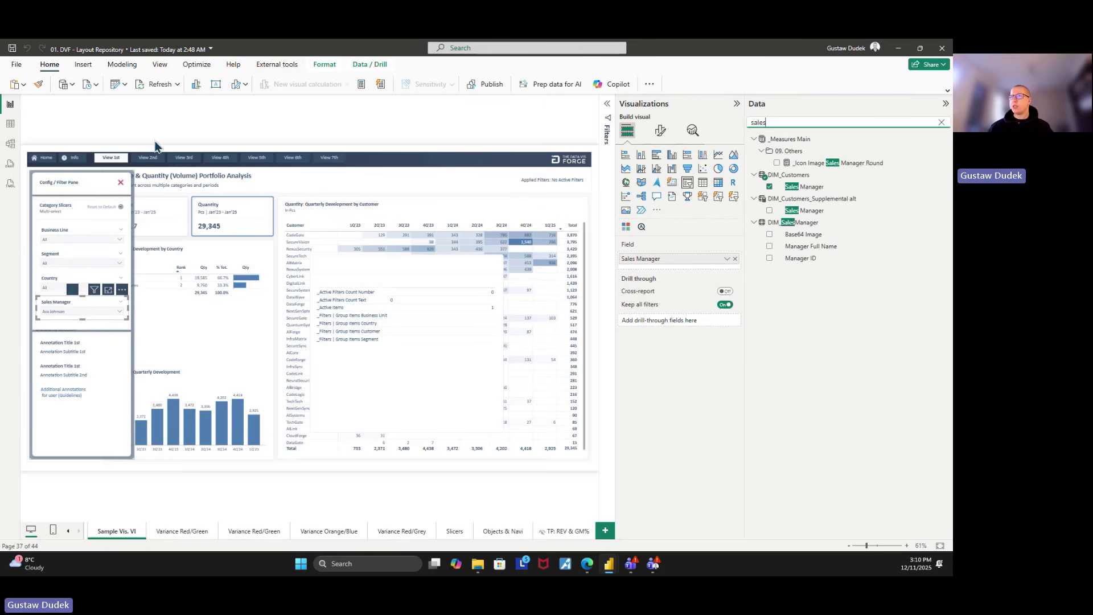
pyautogui.click(99, 308)
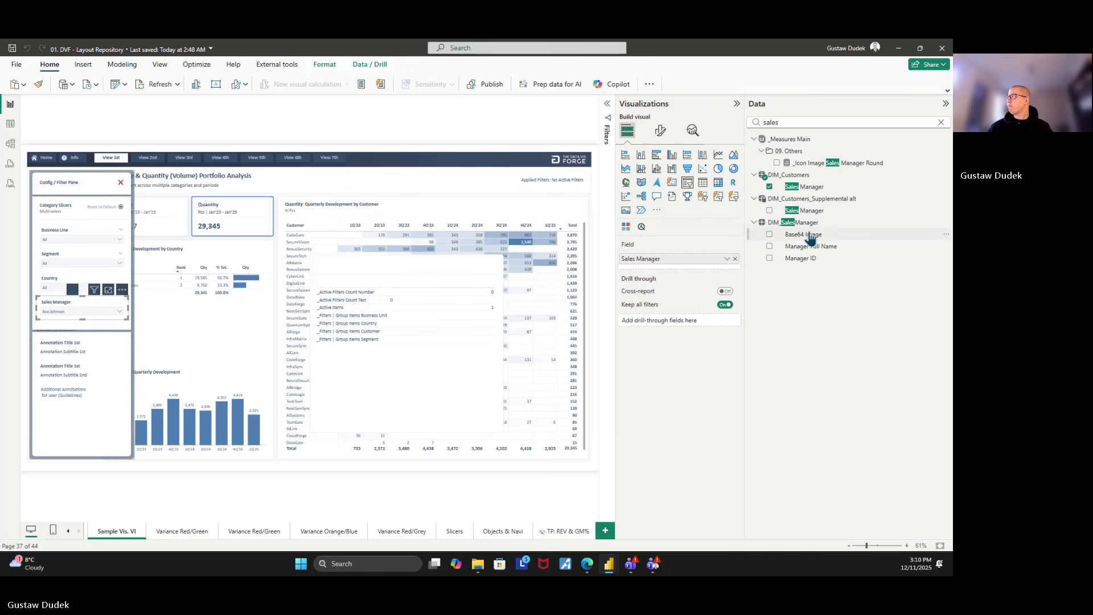
pyautogui.moveTo(810, 247); pyautogui.dragTo(734, 263)
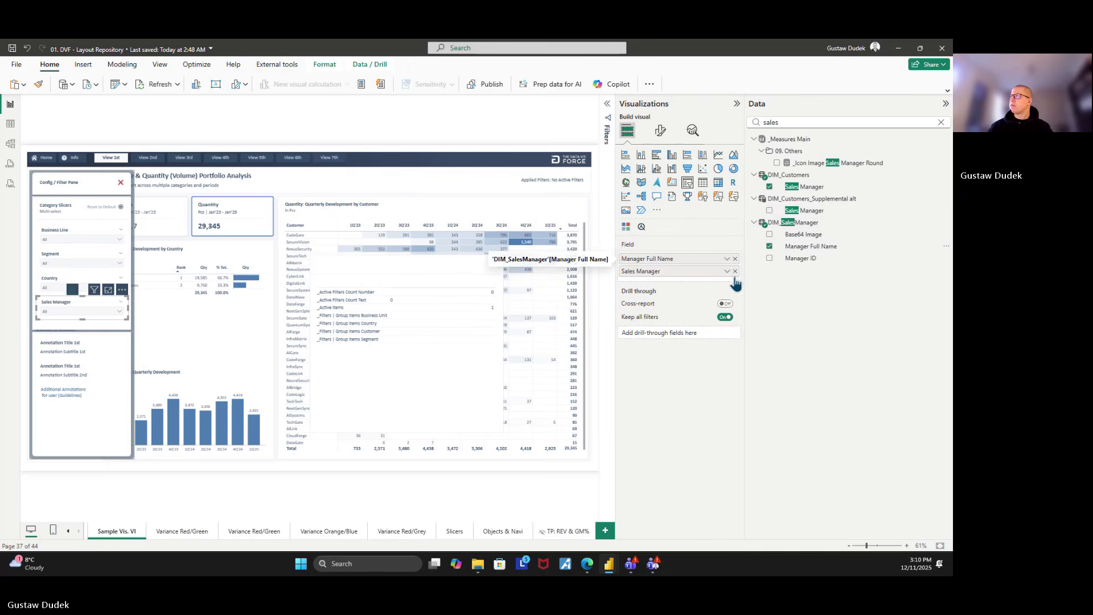
pyautogui.click(734, 270)
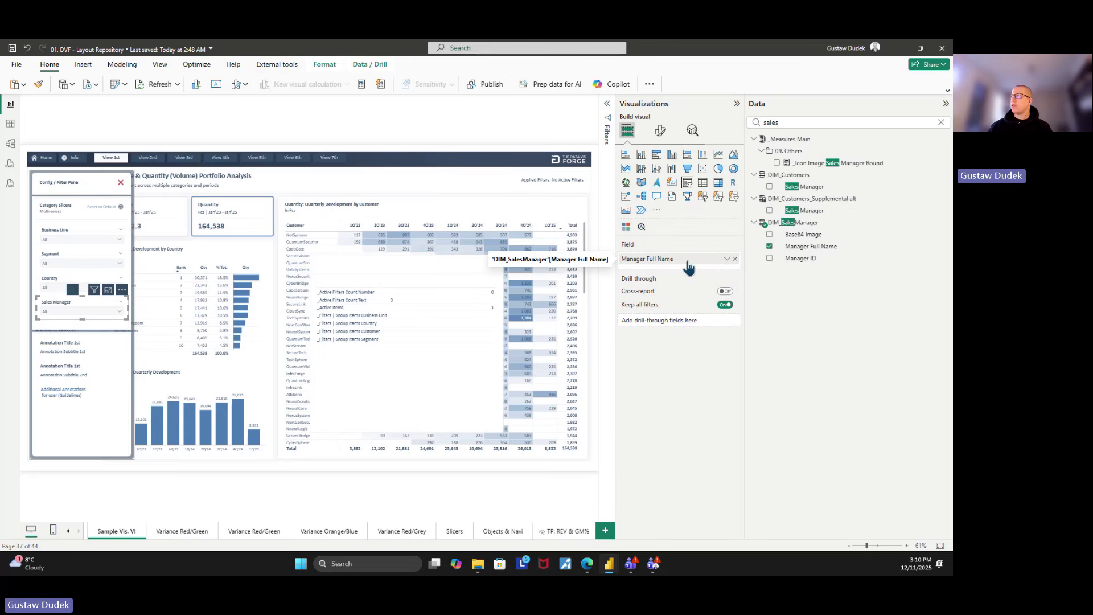
# - Filter the report to the first listed sales manager, and shift the measure check table slightly left on the enlarged page
pyautogui.click(73, 312)
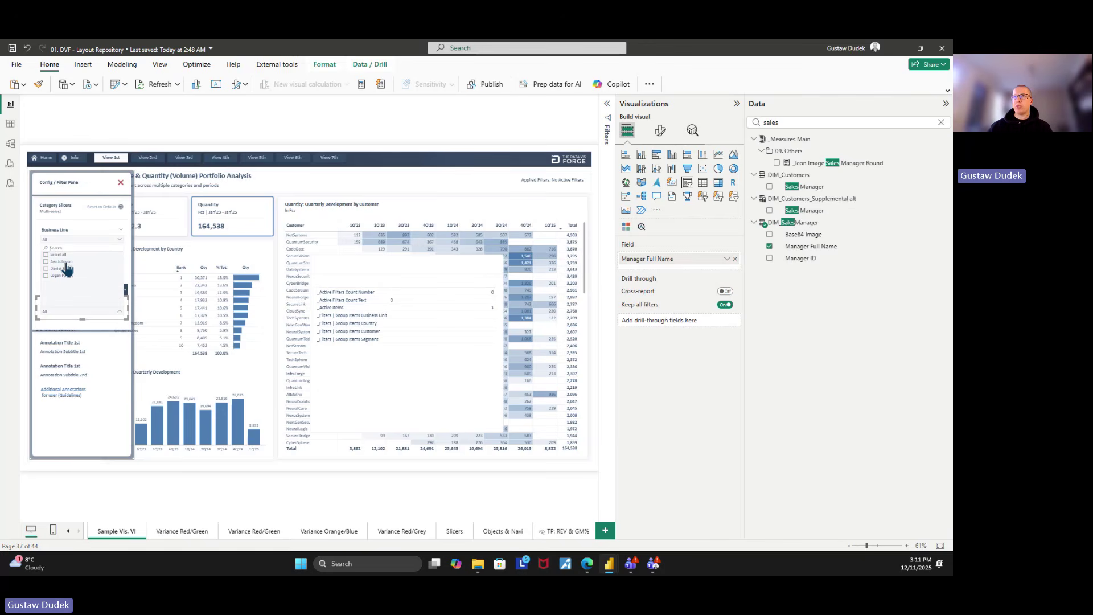
pyautogui.click(218, 459)
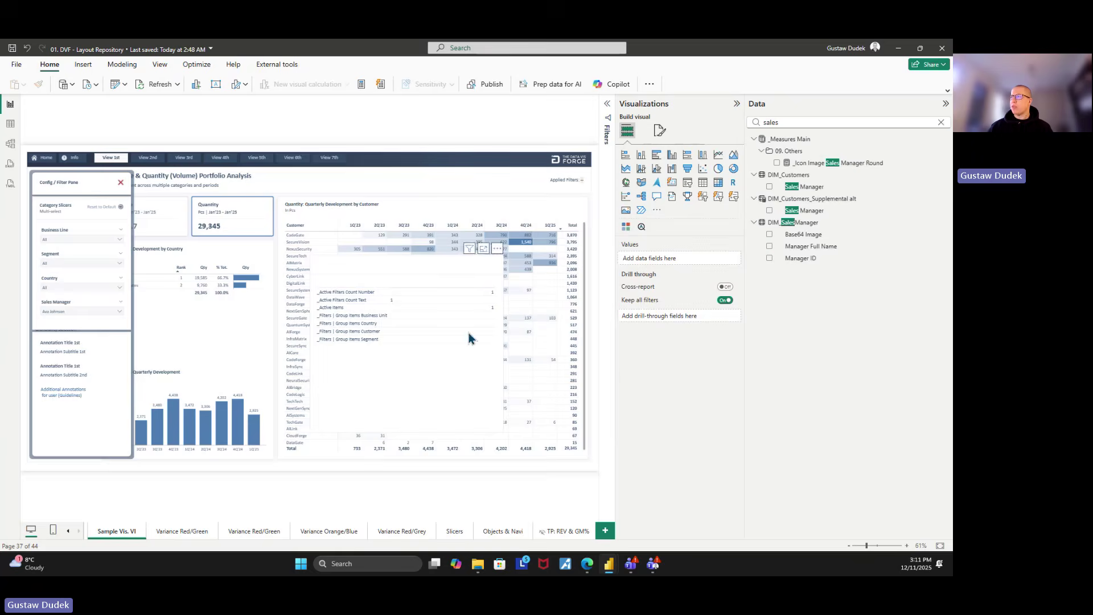
pyautogui.click(737, 104)
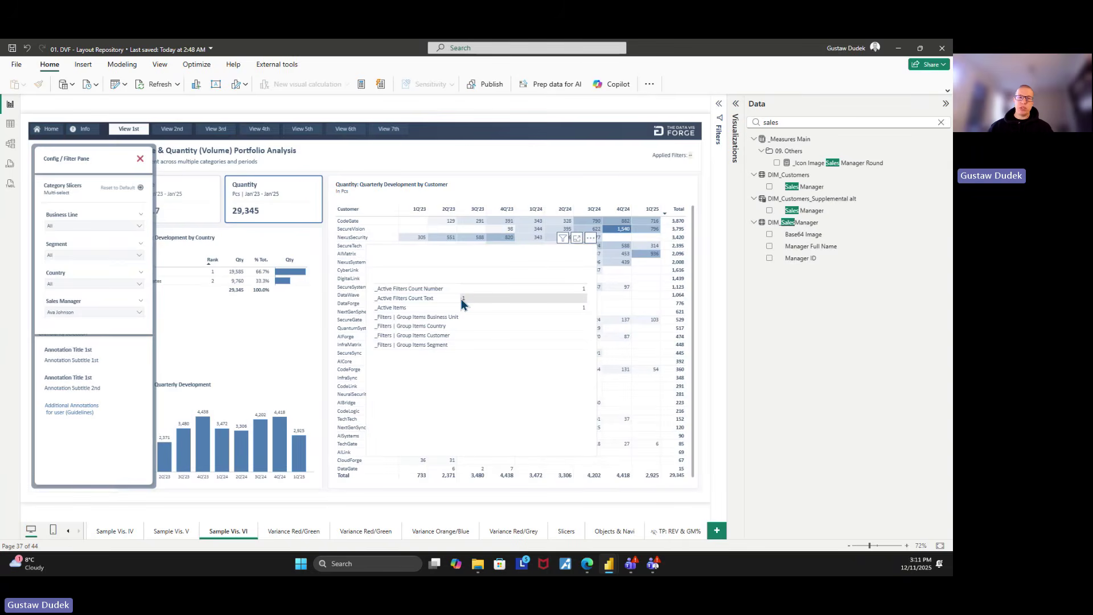
pyautogui.click(508, 393)
pyautogui.moveTo(510, 393); pyautogui.dragTo(496, 395)
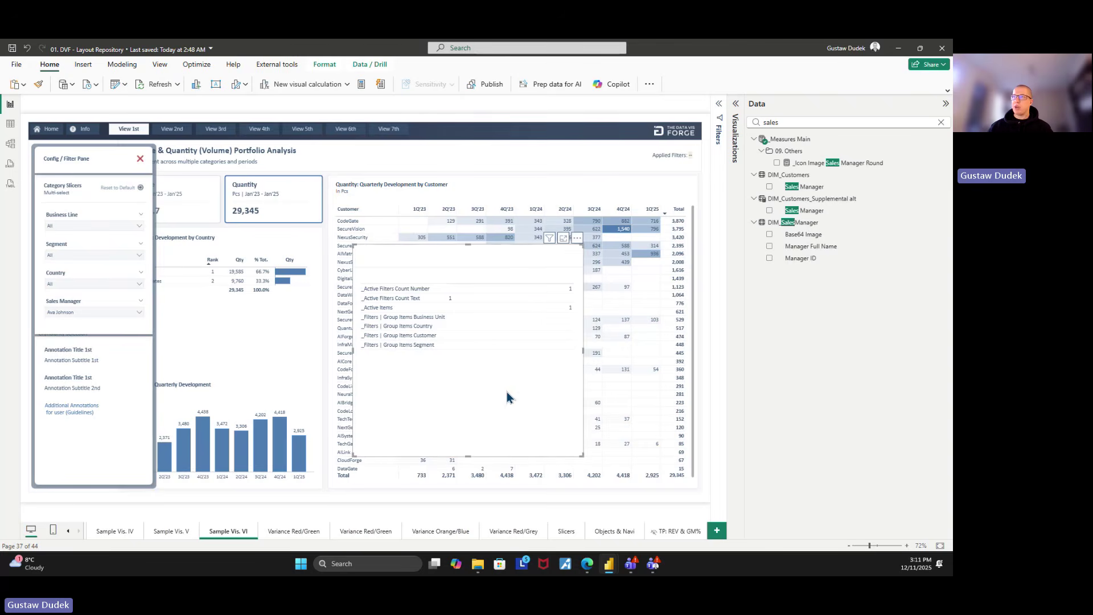
# - Create a new measure in the horizontal advanced variant folder from a copy of the _Filters | Group Items Segment formula
pyautogui.doubleClick(781, 123)
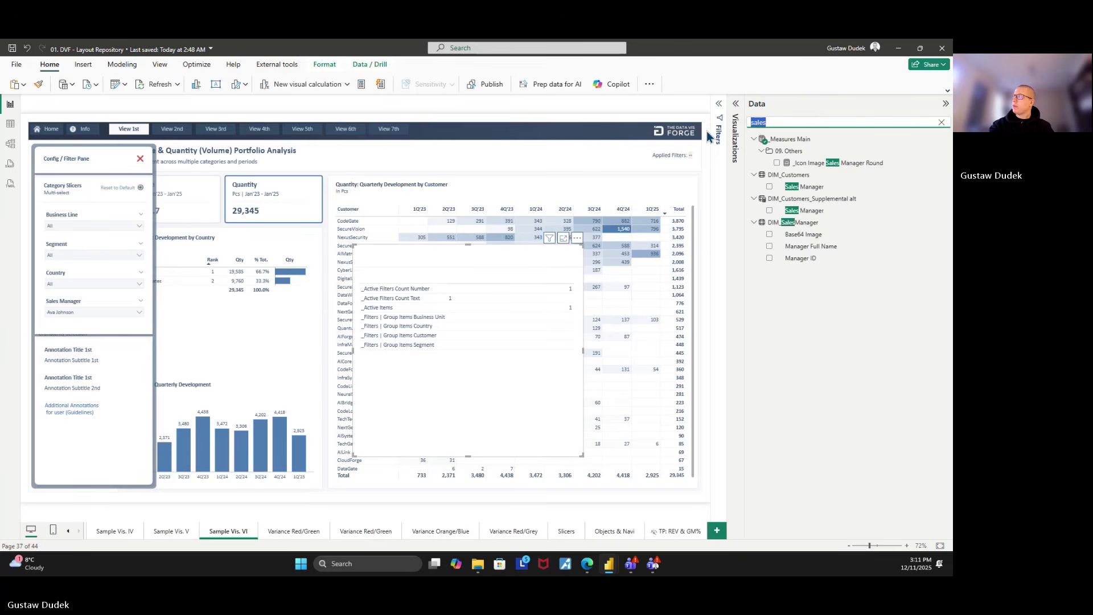
pyautogui.write('filter')
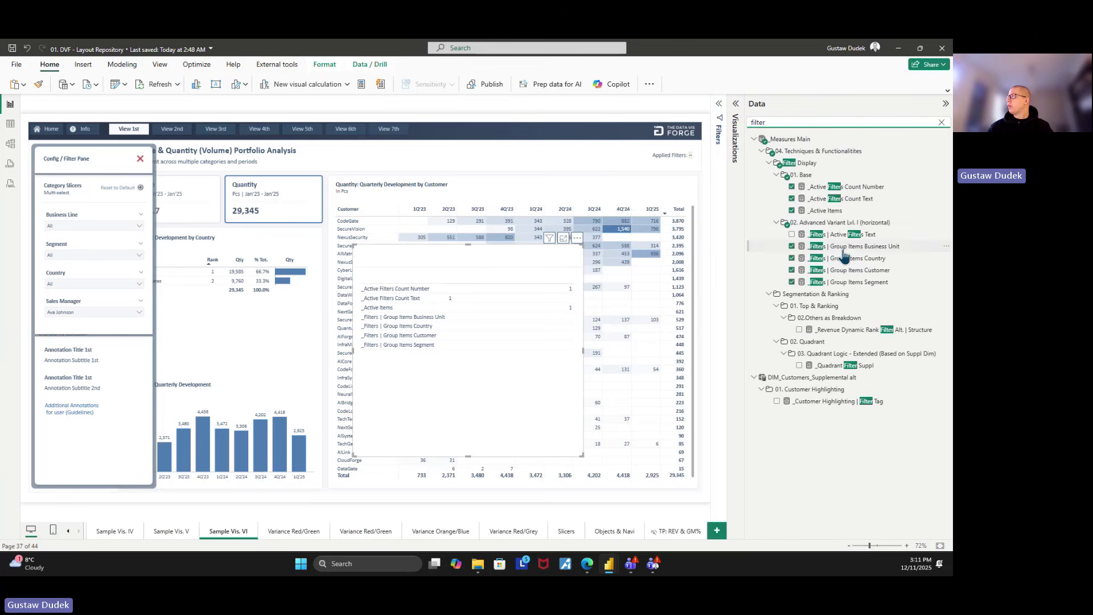
pyautogui.click(843, 282)
pyautogui.click(718, 106)
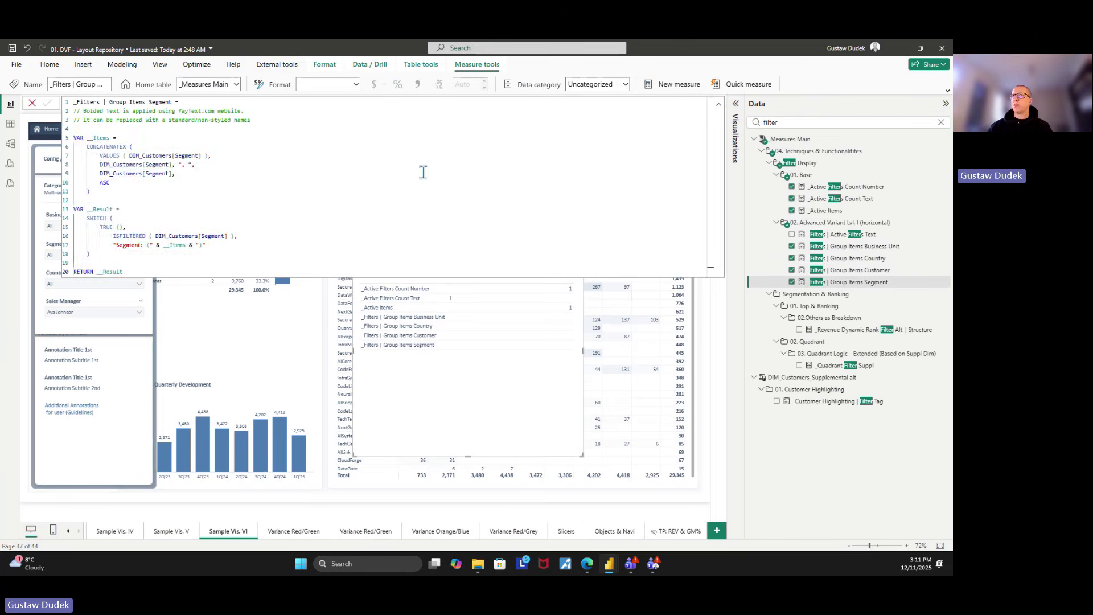
pyautogui.hotkey('ctrl', 'a')
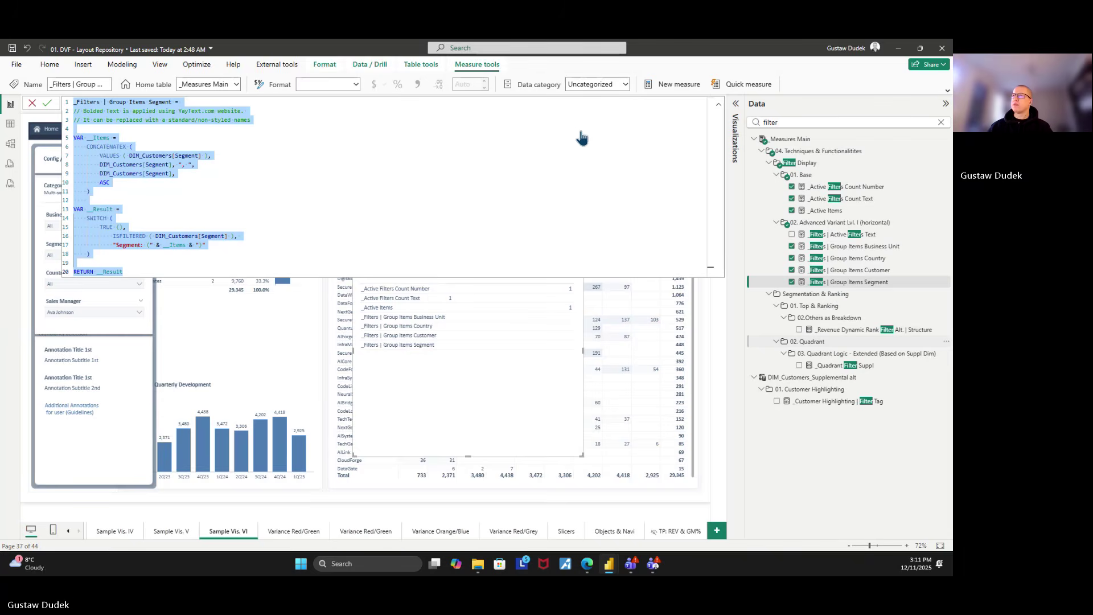
pyautogui.rightClick(831, 283)
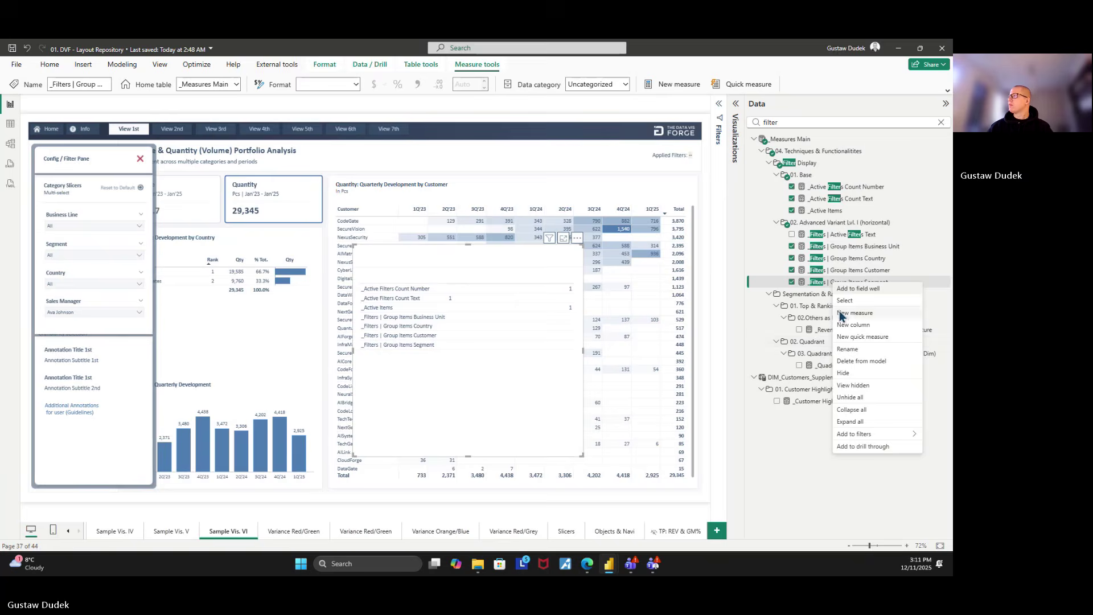
pyautogui.click(854, 403)
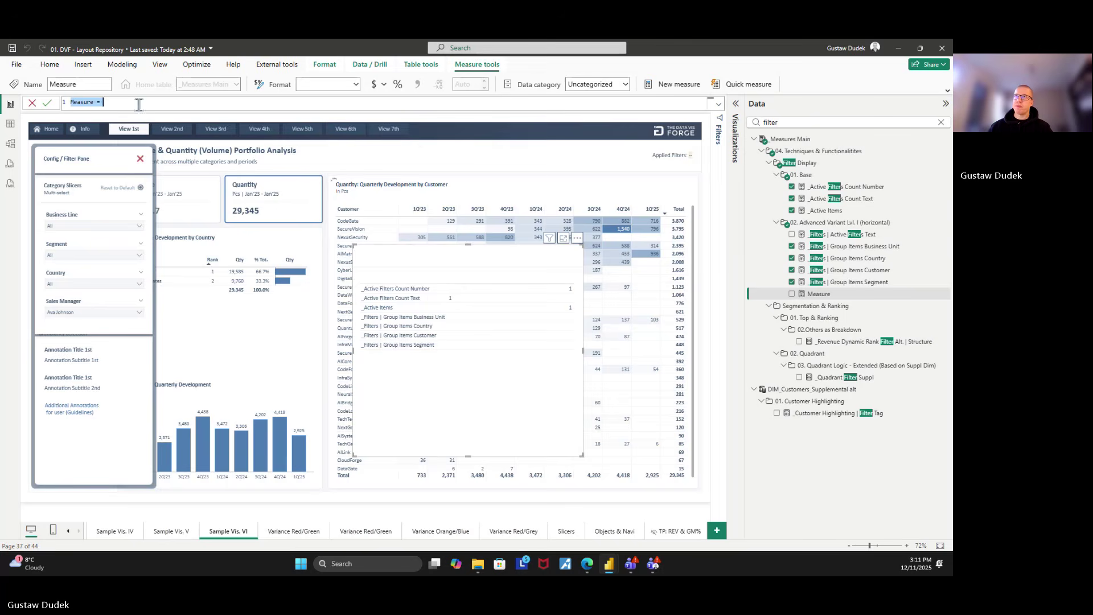
pyautogui.hotkey('ctrl', 'v')
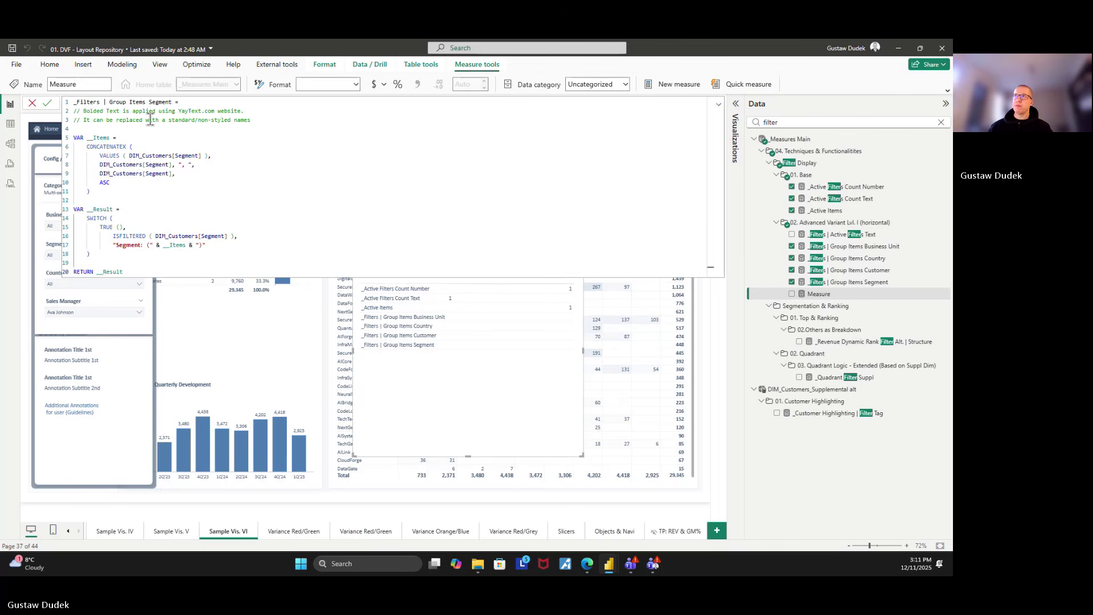
# - Rename the copied measure in its formula to _Filters | Group Items Manager
pyautogui.doubleClick(160, 102)
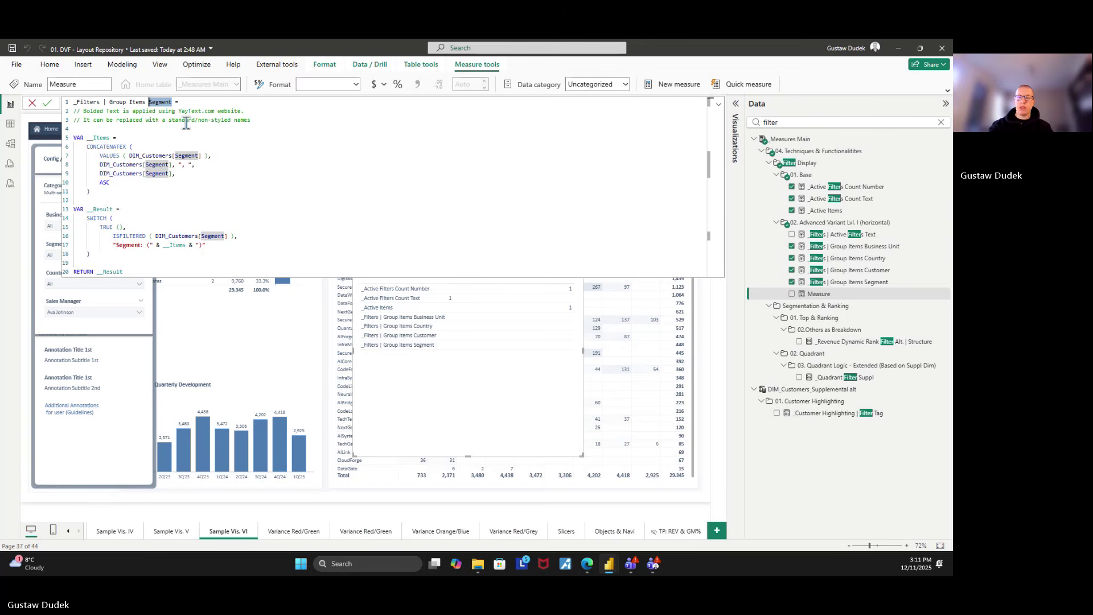
pyautogui.write('manager')
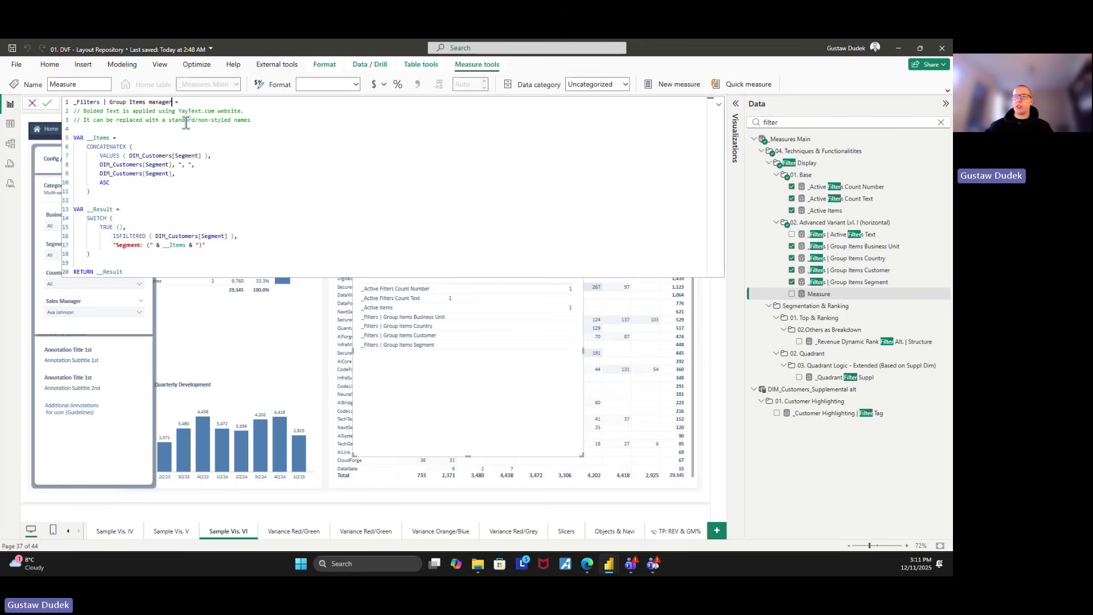
pyautogui.doubleClick(164, 102)
pyautogui.press('Left')
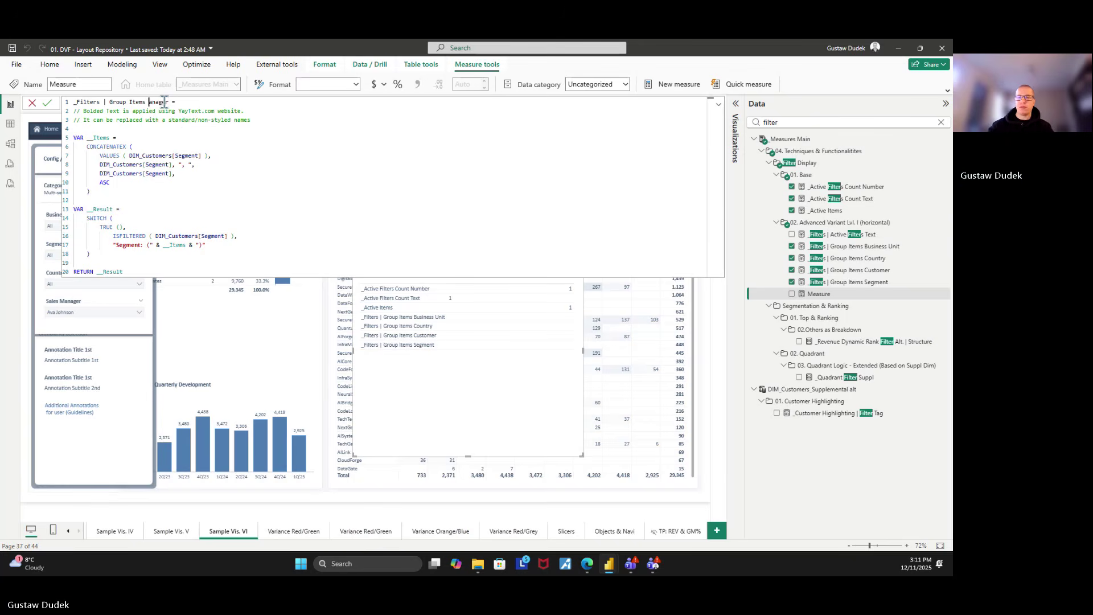
# - In the Group Items Manager measure, replace every DIM_Customers[Segment] reference with DIM_SalesManager[Manager Full Name] and commit the formula
pyautogui.moveTo(202, 155); pyautogui.dragTo(129, 157)
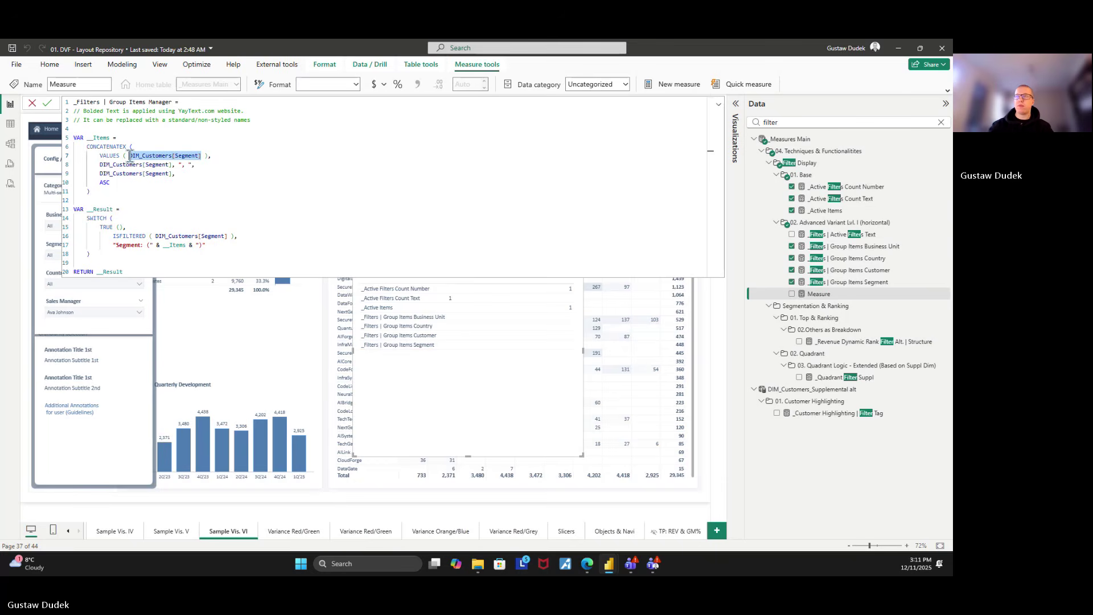
pyautogui.write('manag')
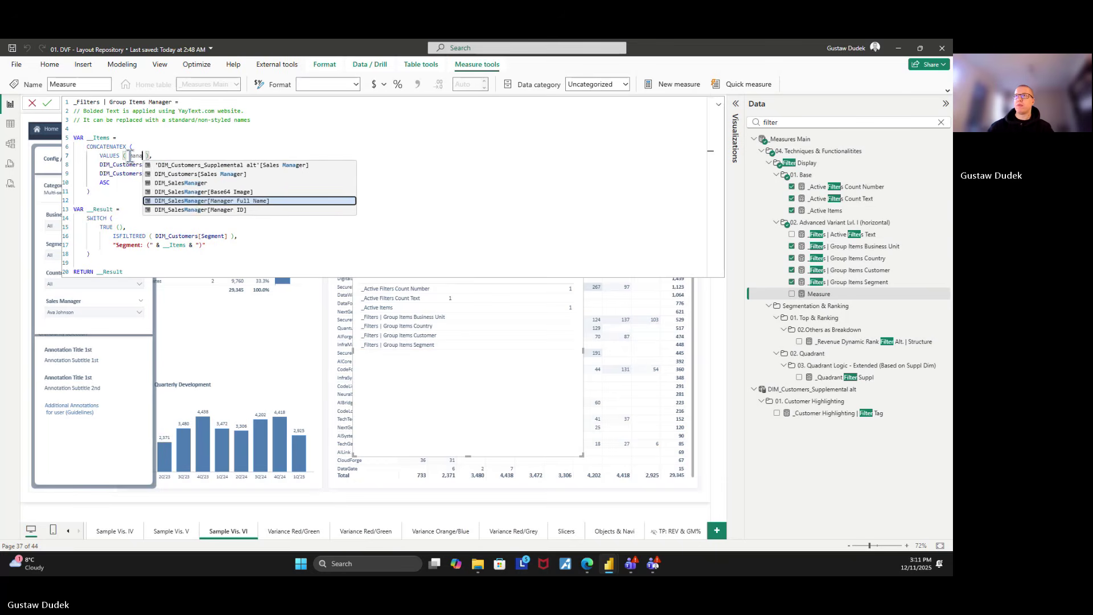
pyautogui.click(205, 201)
pyautogui.moveTo(244, 156); pyautogui.dragTo(108, 165)
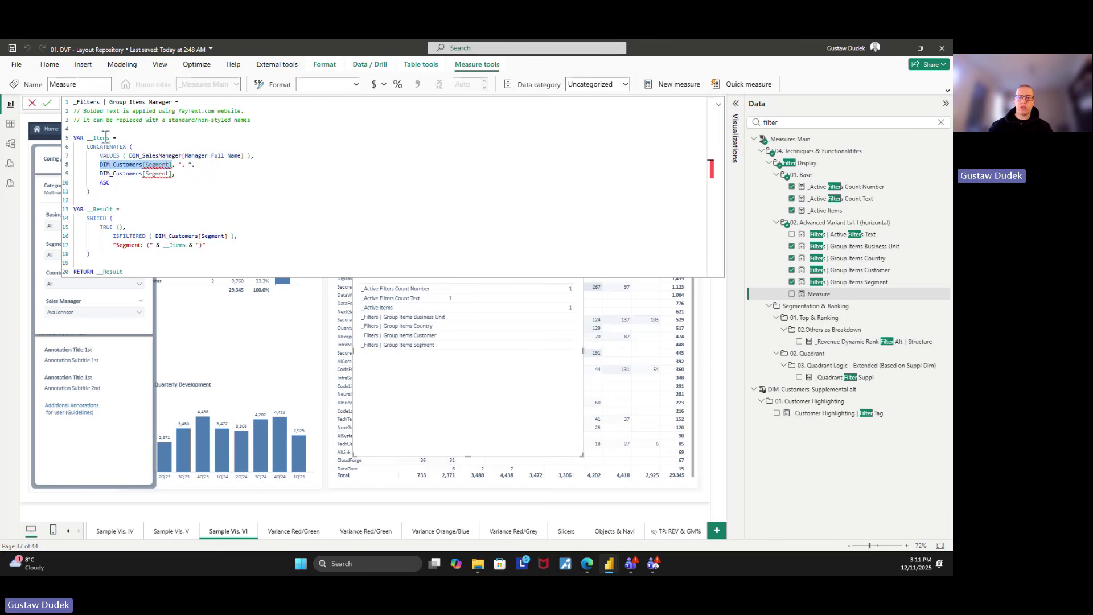
pyautogui.hotkey('ctrl', 'shift', 'l')
pyautogui.write('DIM_SalesManager[Manager Full Name]')
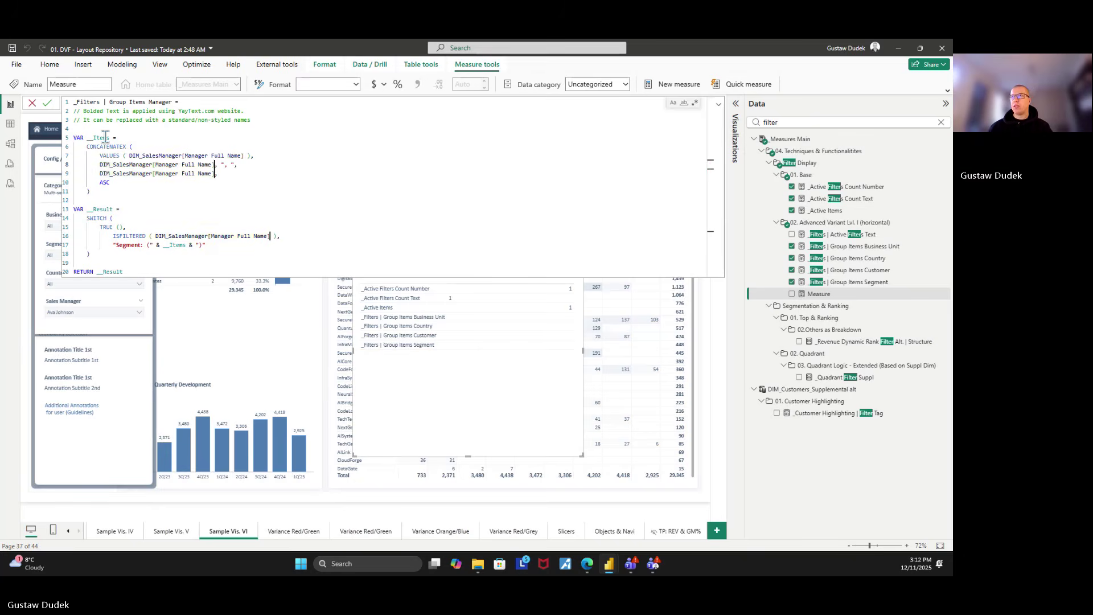
pyautogui.click(281, 214)
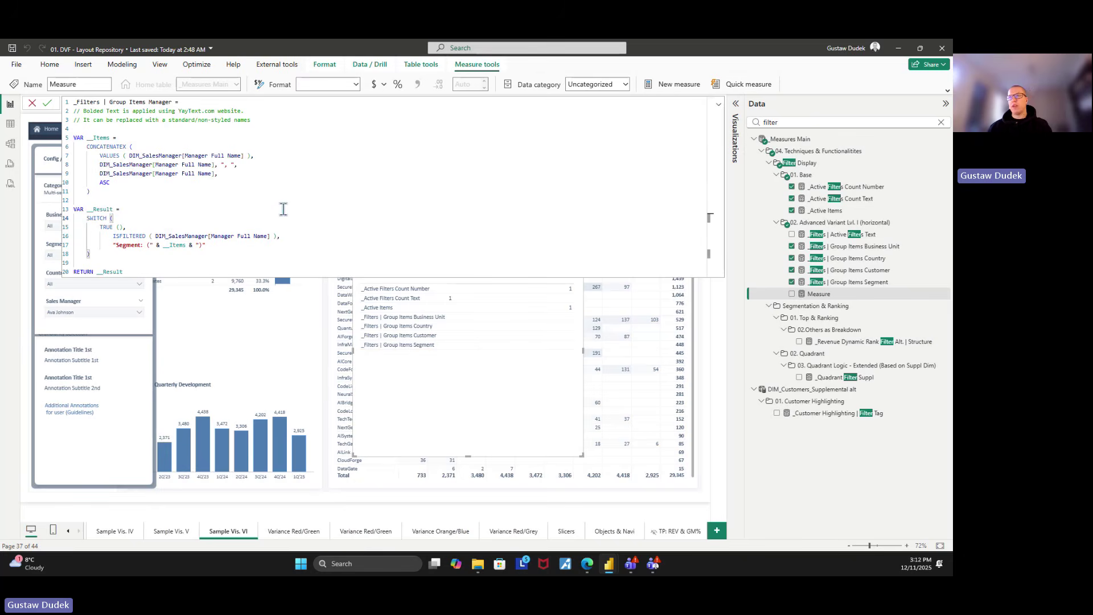
pyautogui.press('Return')
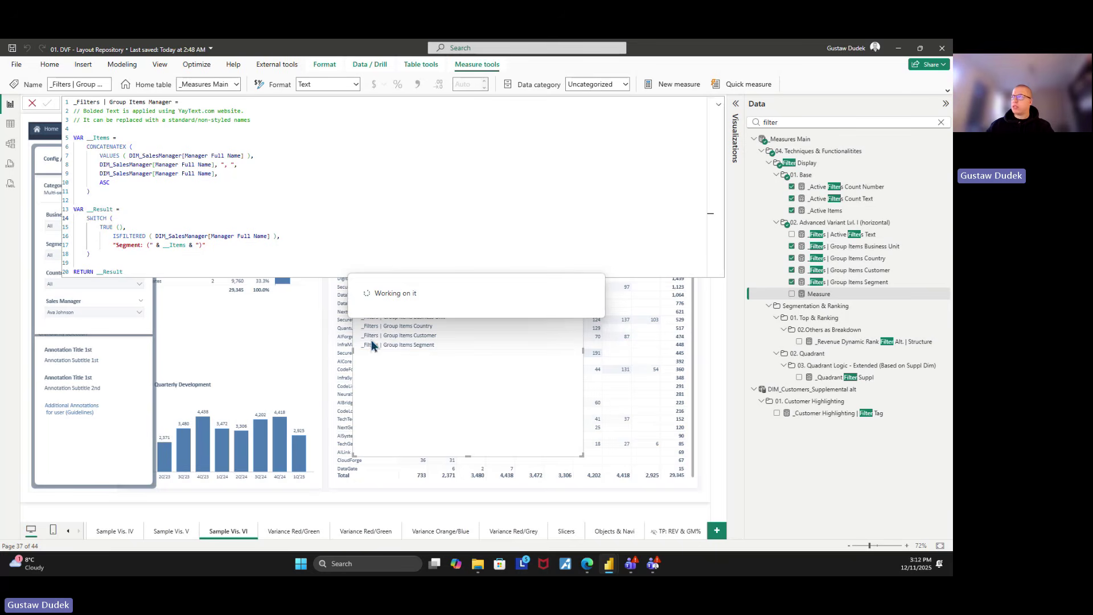
# - Switch to the YayText site in the browser, enter "Sales manager:", copy its Bold (sans) version and return to Power BI
pyautogui.click(587, 564)
pyautogui.moveTo(388, 270); pyautogui.dragTo(221, 244)
pyautogui.write('S')
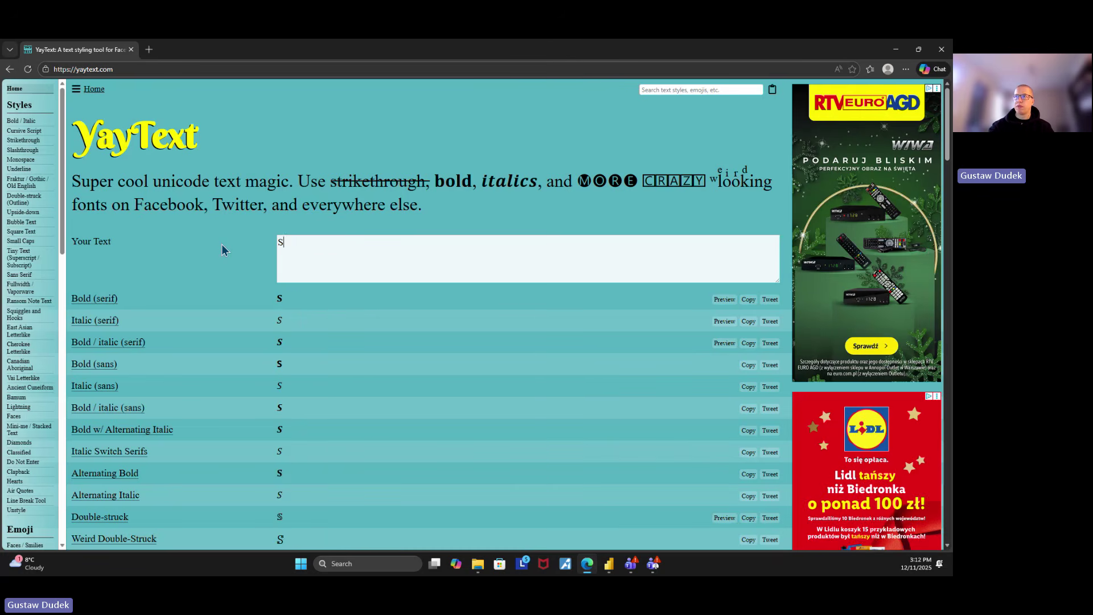
pyautogui.write('ales manager')
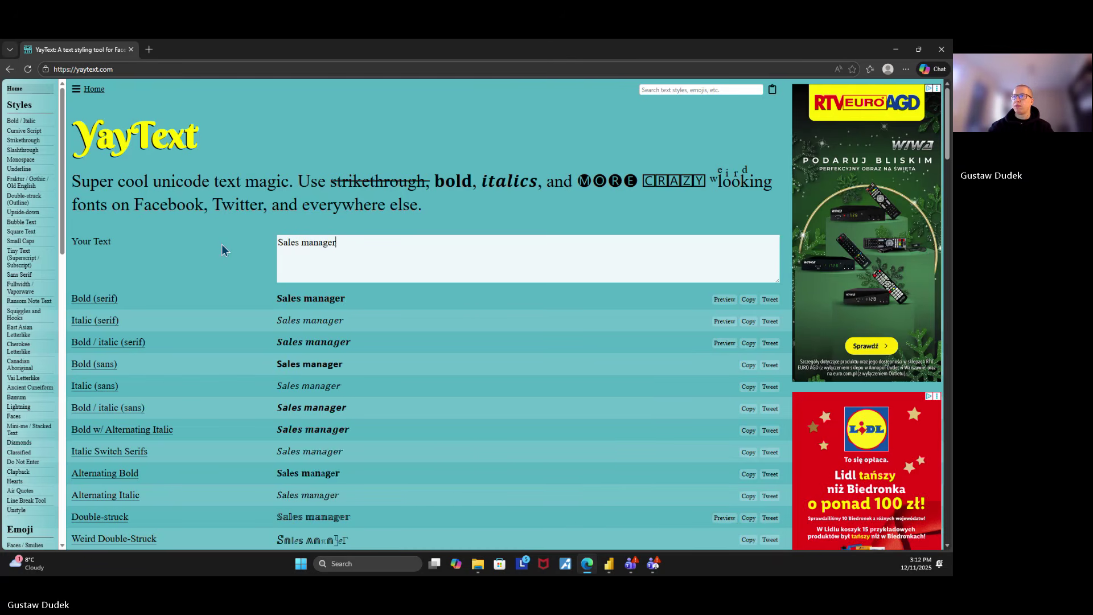
pyautogui.write(':')
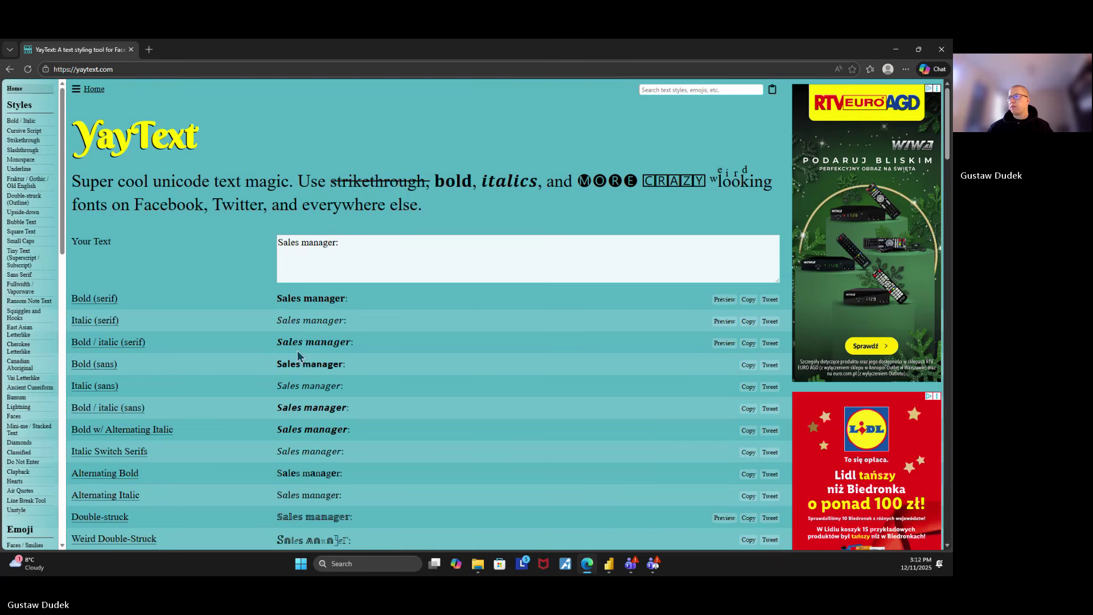
pyautogui.moveTo(346, 366); pyautogui.dragTo(280, 365)
pyautogui.hotkey('ctrl', 'c')
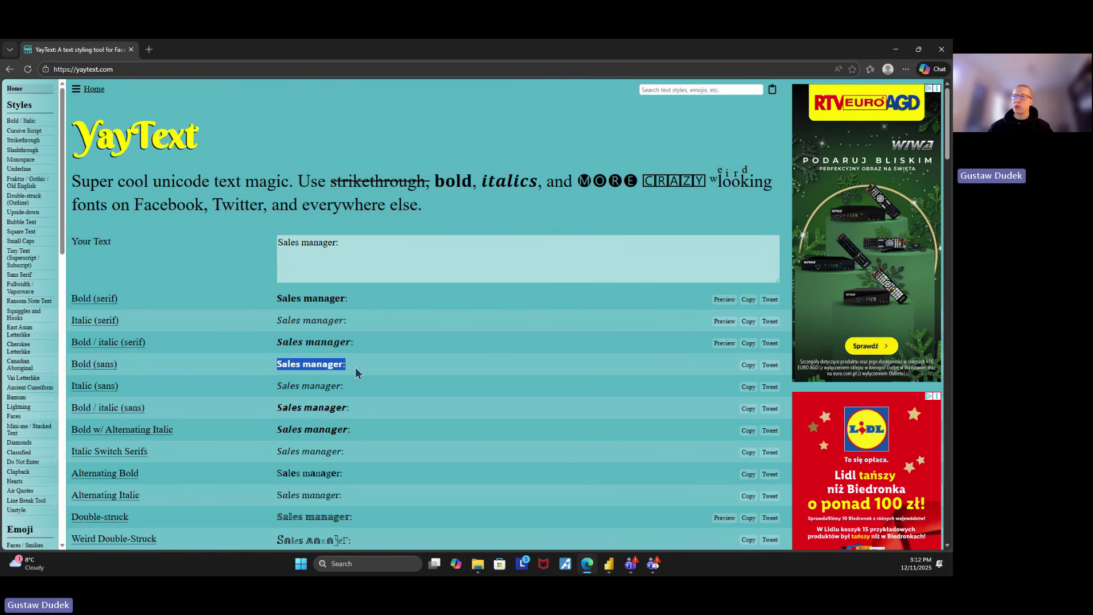
pyautogui.click(404, 261)
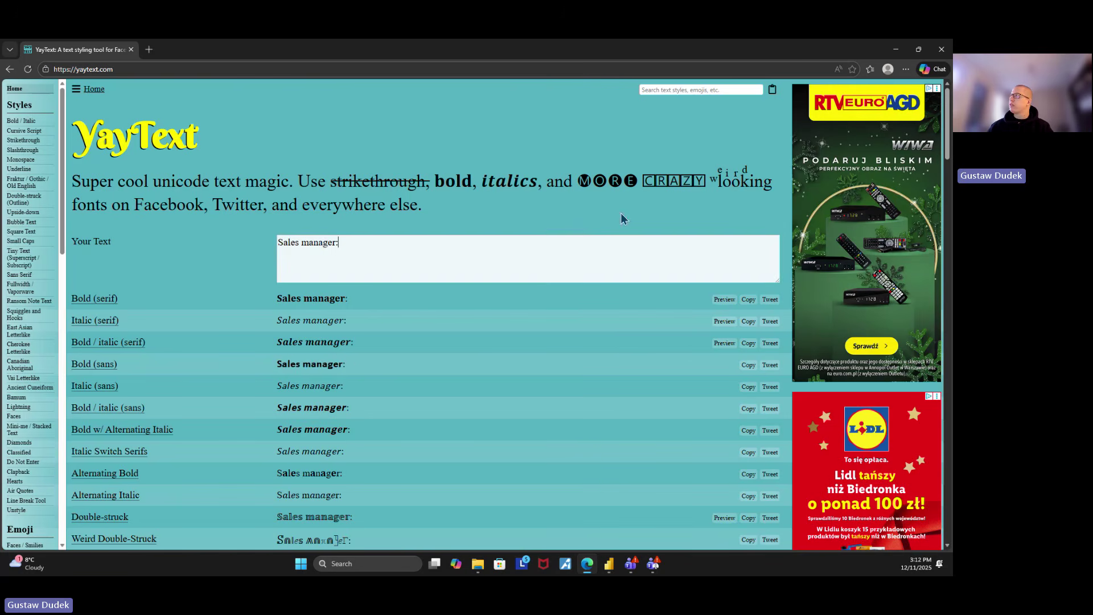
pyautogui.click(896, 49)
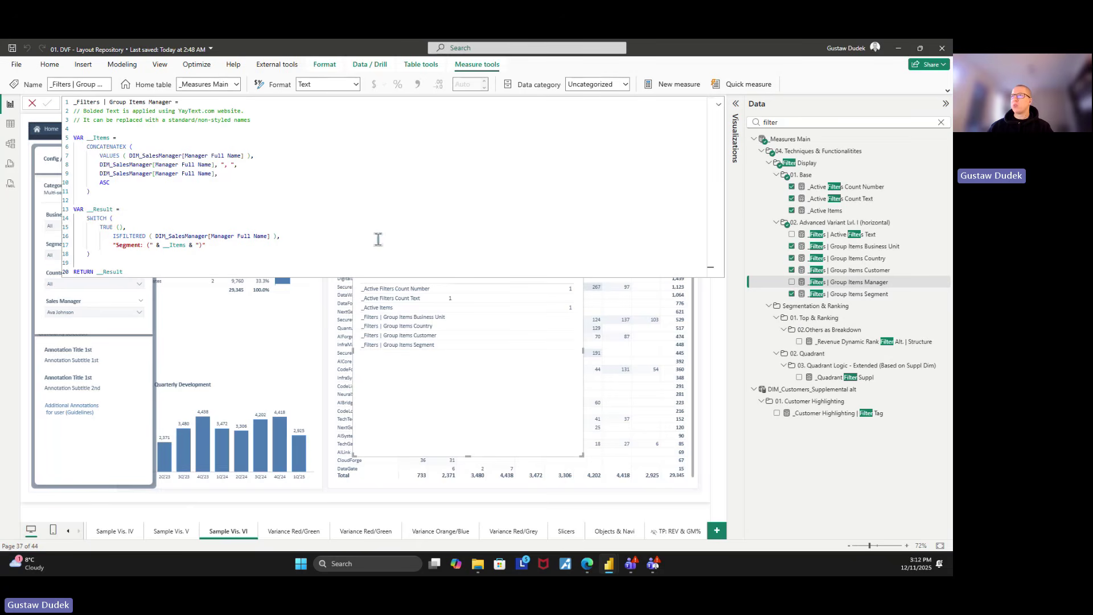
# - Replace the Segment label in the measure's result string with the copied bold "Sales manager:", keeping a single colon, and commit the formula
pyautogui.doubleClick(140, 245)
pyautogui.write('Segment')
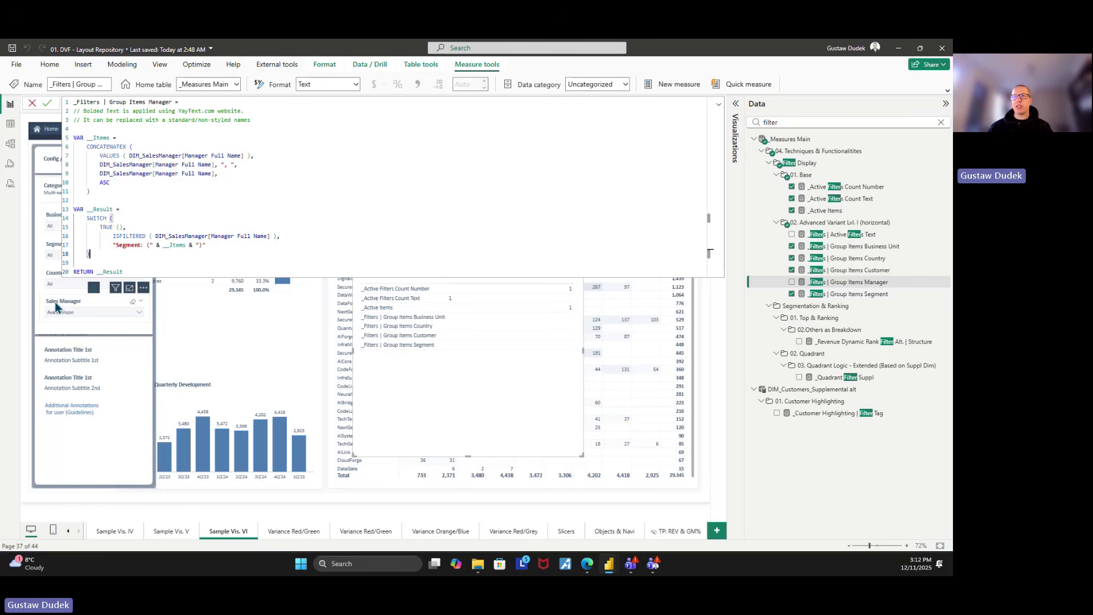
pyautogui.moveTo(141, 244); pyautogui.dragTo(118, 246)
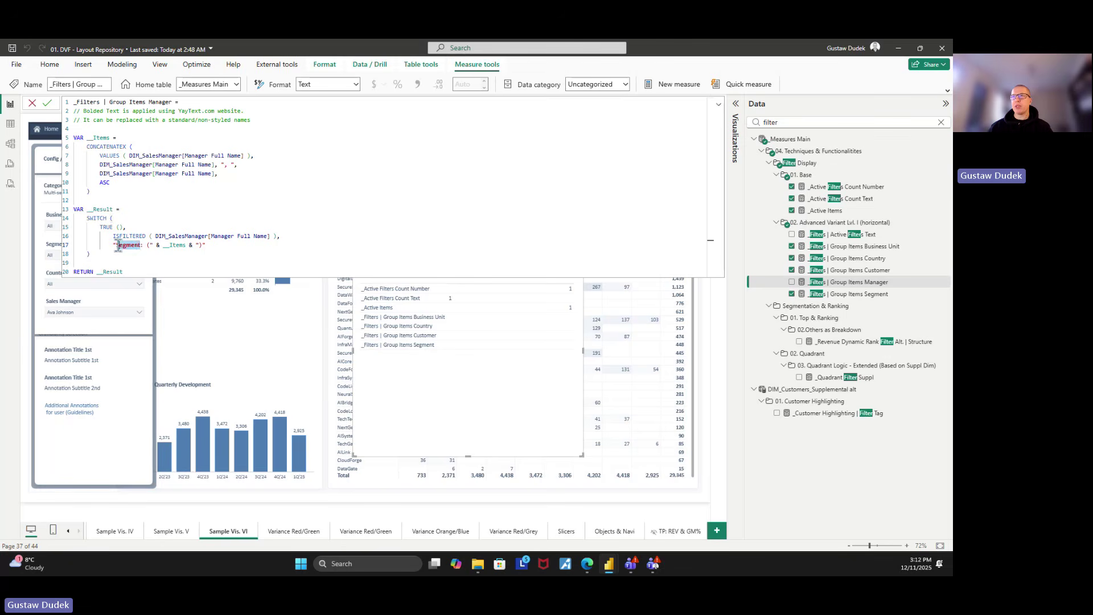
pyautogui.hotkey('ctrl', 'v')
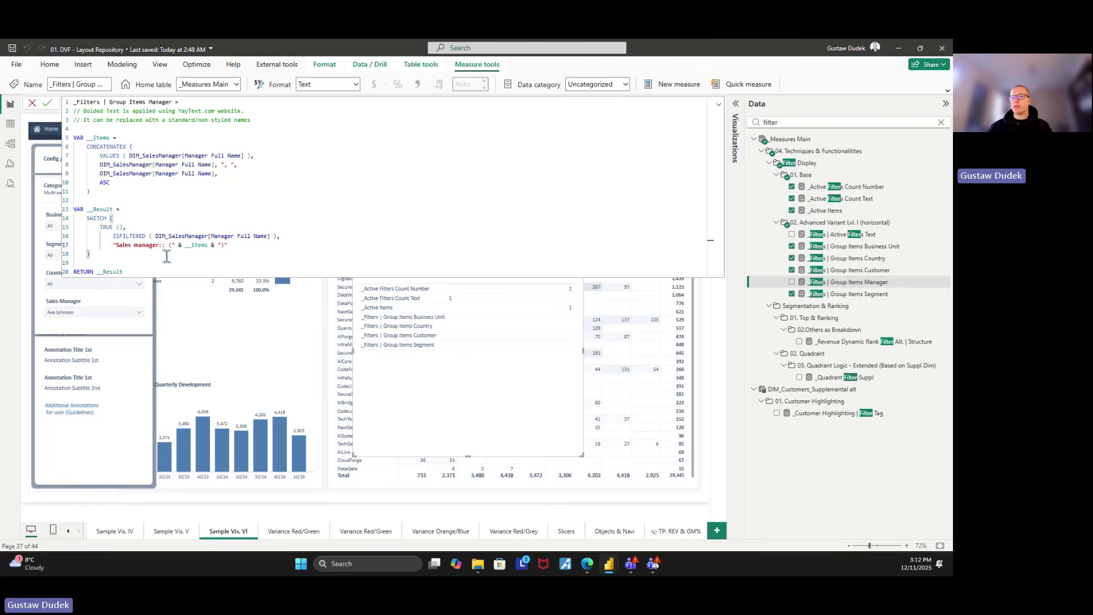
pyautogui.press('BackSpace')
pyautogui.press('Up')
pyautogui.press('Up')
pyautogui.press('Up')
pyautogui.press('Up')
pyautogui.press('Up')
pyautogui.press('Up')
pyautogui.press('Up')
pyautogui.press('Up')
pyautogui.press('End')
pyautogui.hotkey('shift', 'Home')
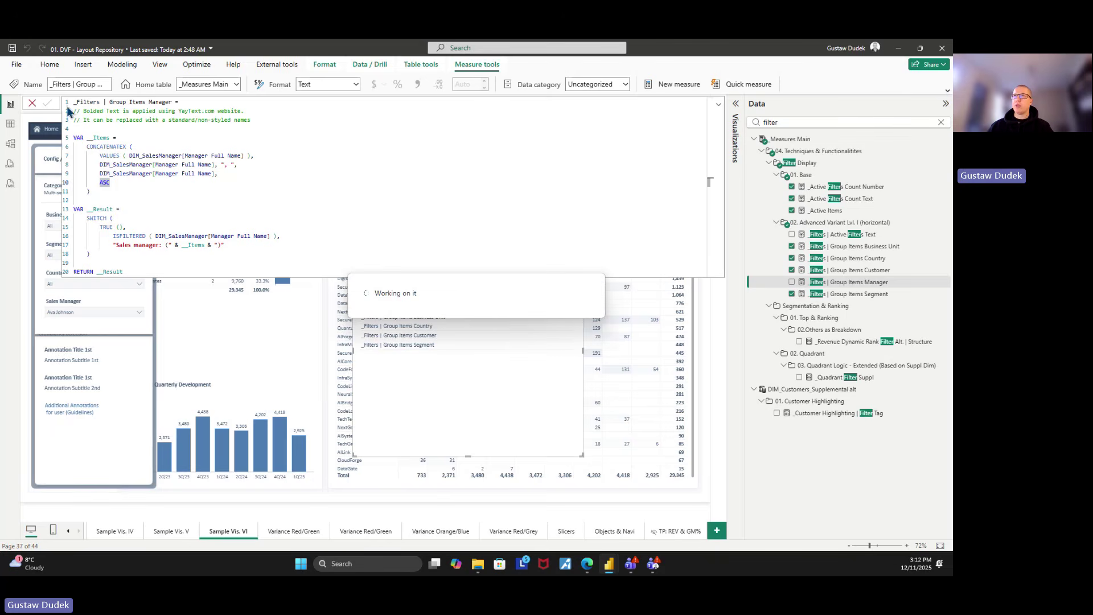
pyautogui.click(159, 156)
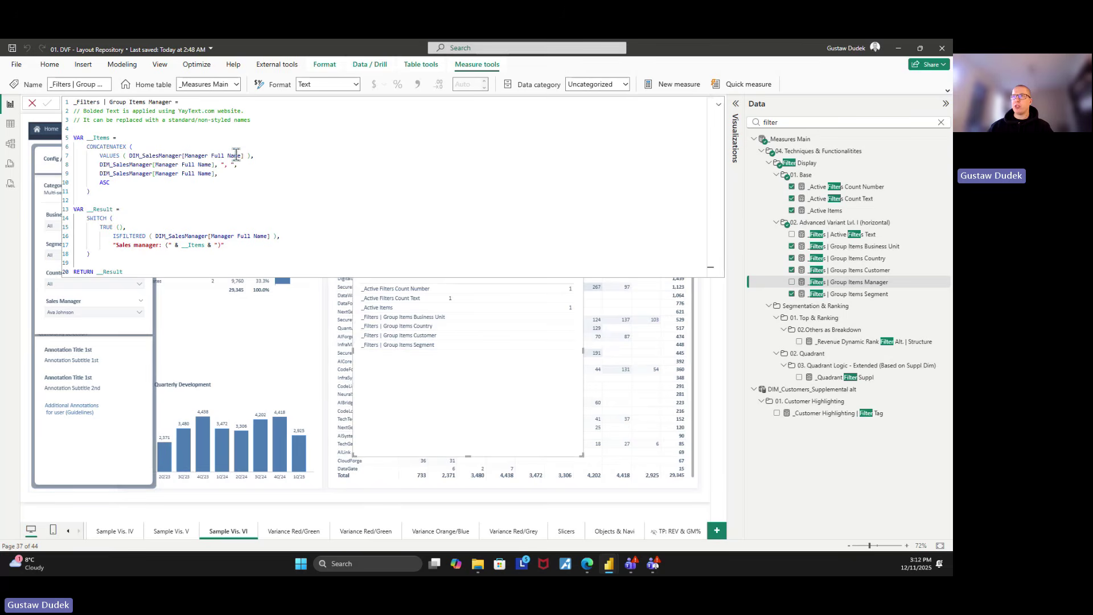
pyautogui.moveTo(163, 236); pyautogui.dragTo(251, 236)
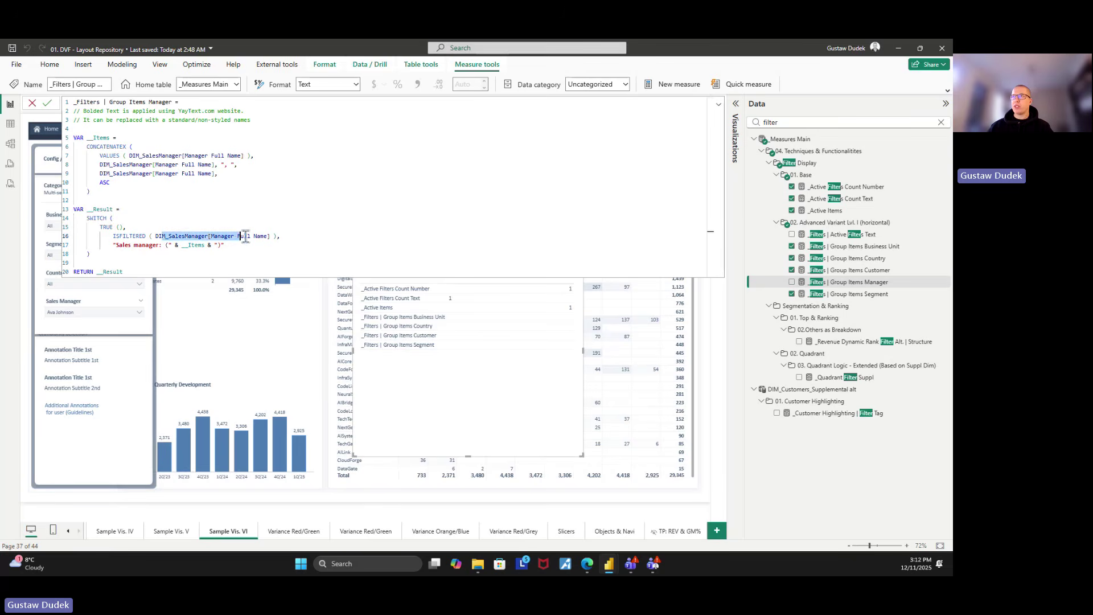
pyautogui.click(249, 247)
pyautogui.moveTo(165, 247); pyautogui.dragTo(112, 246)
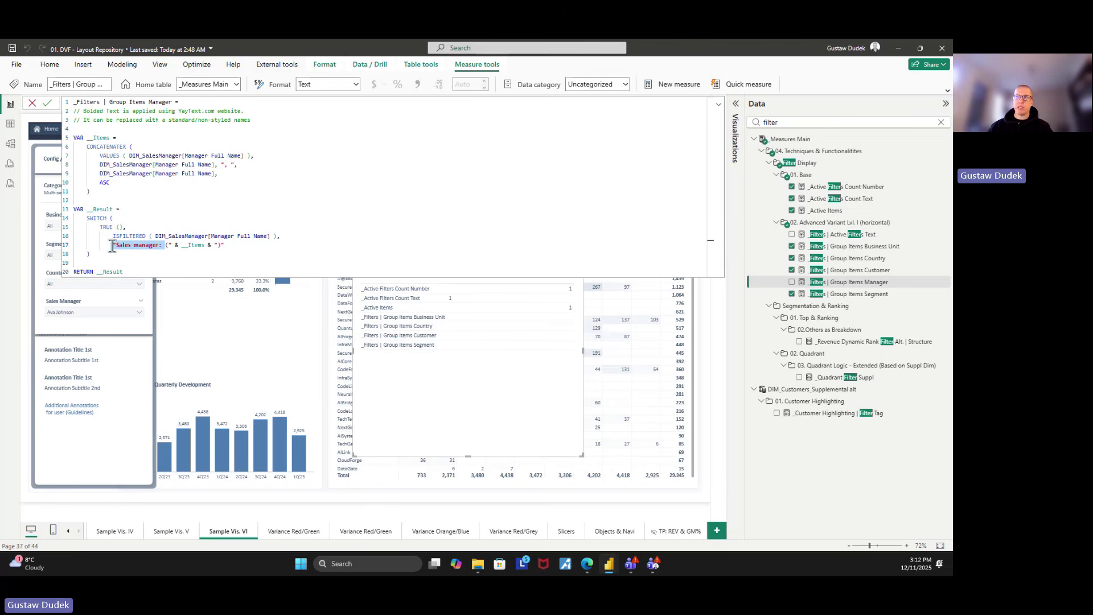
# - In the _Filters | Active Filters Text measure, add a copy of the Group Items Customer ROW line as the last UNION row
pyautogui.click(718, 104)
pyautogui.click(818, 235)
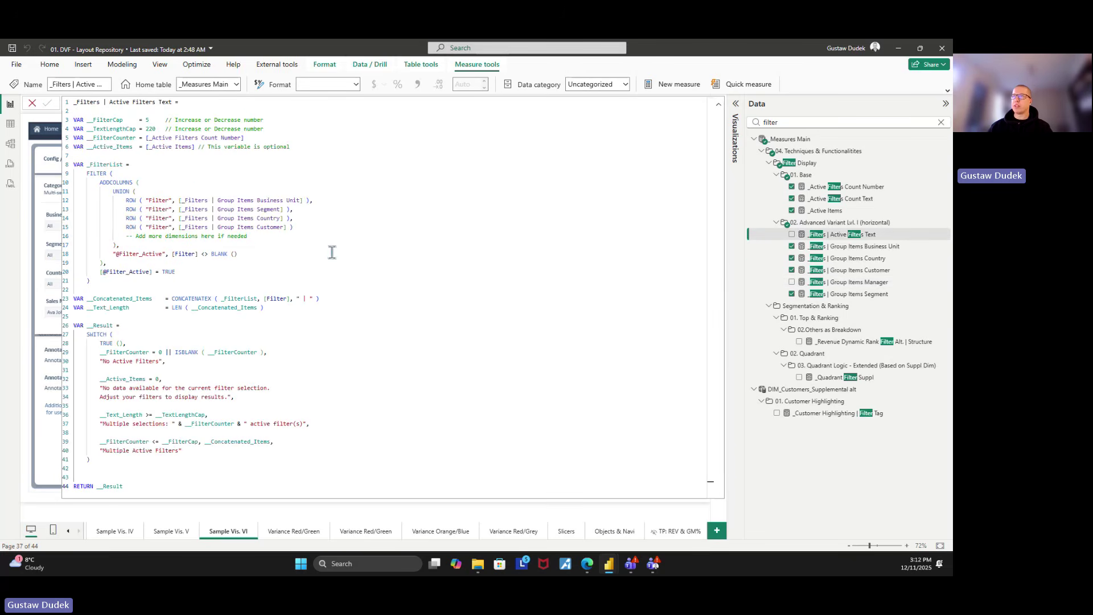
pyautogui.moveTo(312, 227)
pyautogui.mouseDown()
pyautogui.moveTo(127, 229)
pyautogui.moveTo(312, 227)
pyautogui.mouseUp()
pyautogui.write(',')
pyautogui.press('Return')
pyautogui.write('ROW ( "Filter", [_Filters | Group Items Customer] )')
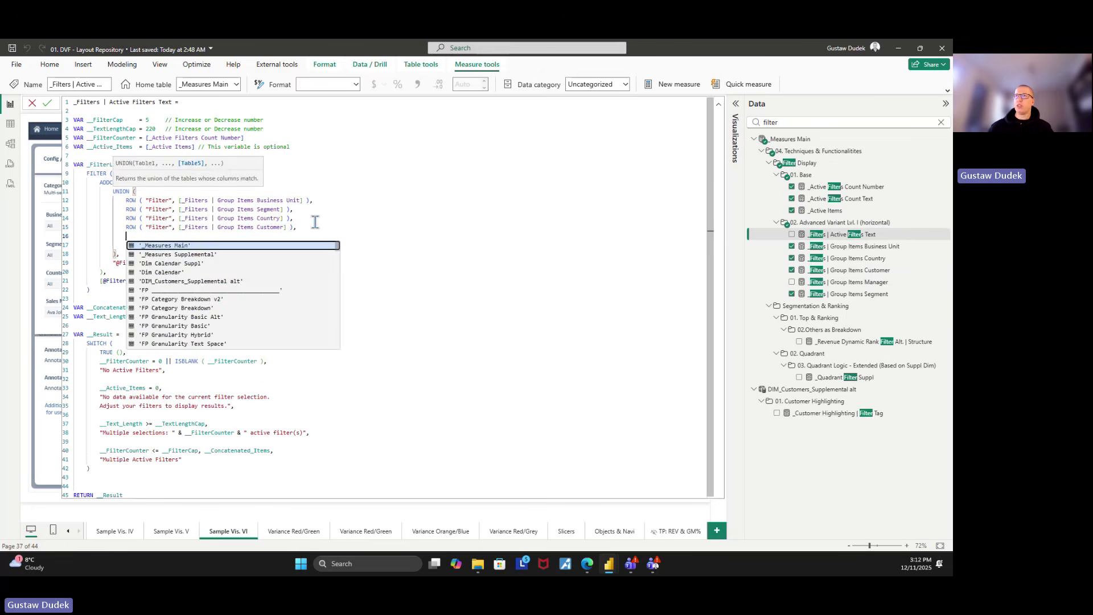
pyautogui.click(314, 222)
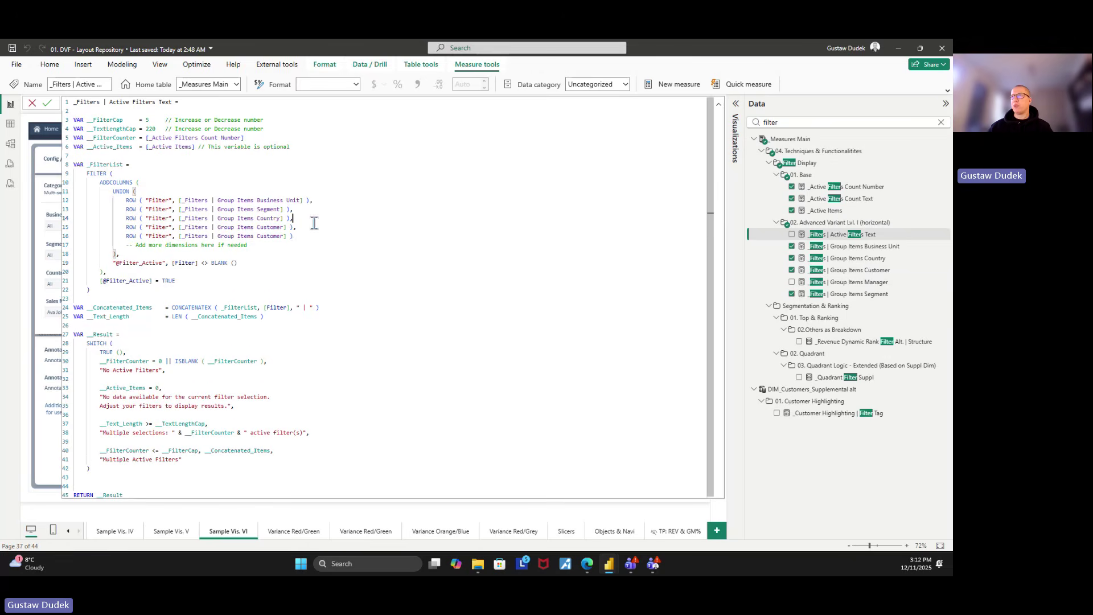
# - Change the copied row's reference to [_Filters | Group Items Manager] and commit the Active Filters Text measure
pyautogui.doubleClick(280, 236)
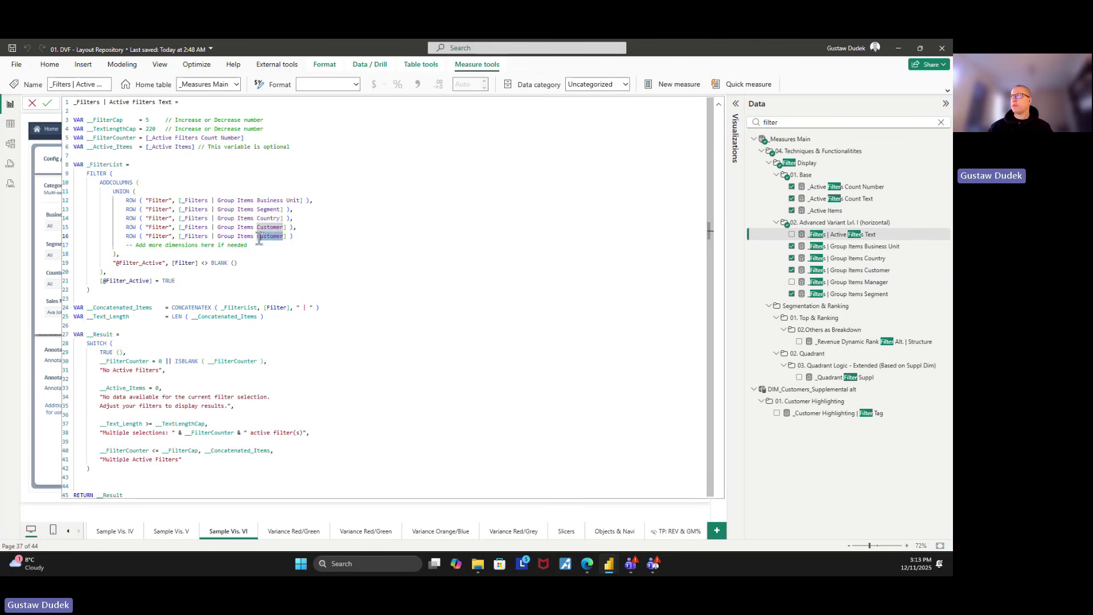
pyautogui.write('Manager')
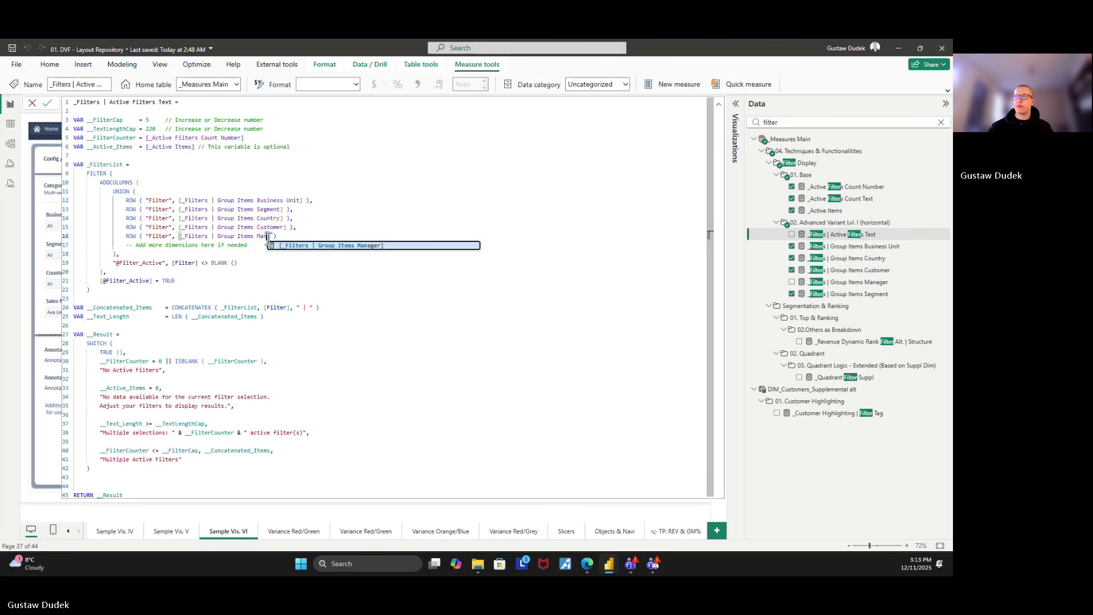
pyautogui.click(299, 288)
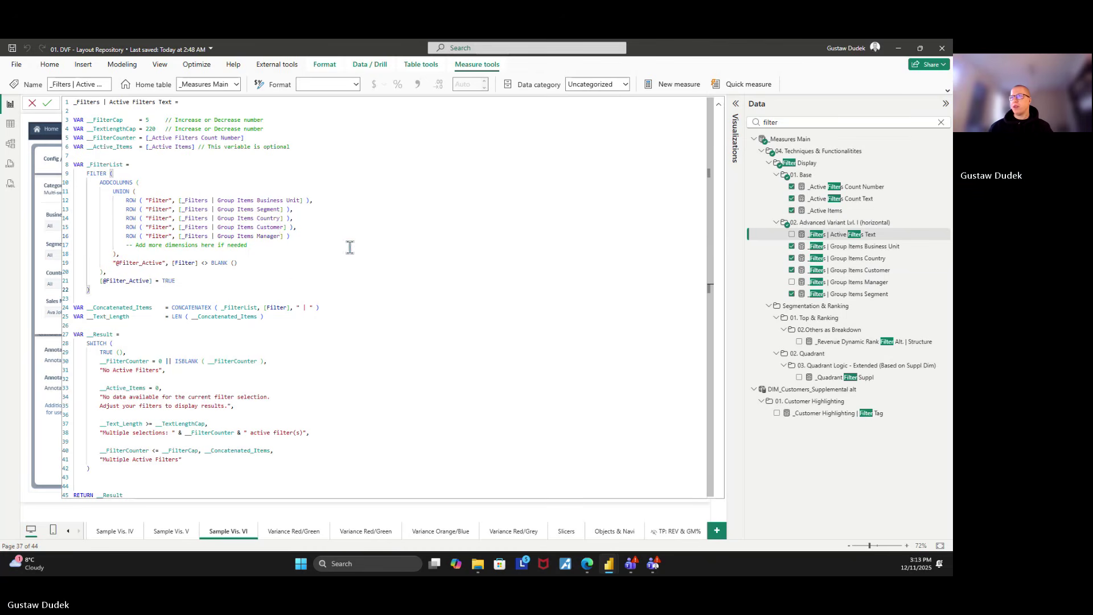
pyautogui.click(349, 246)
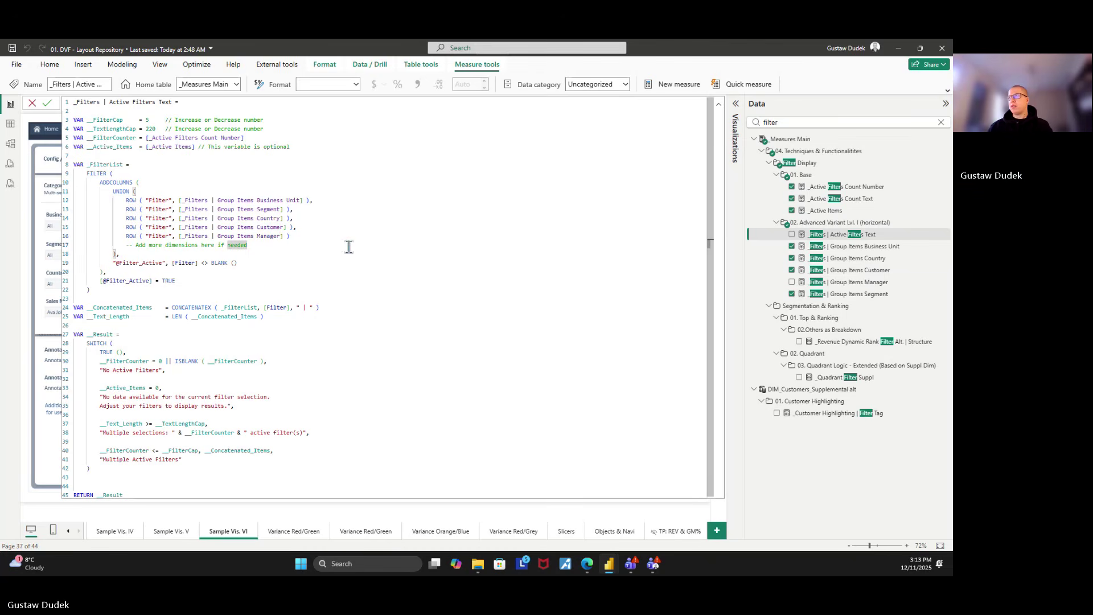
pyautogui.click(719, 104)
pyautogui.click(47, 104)
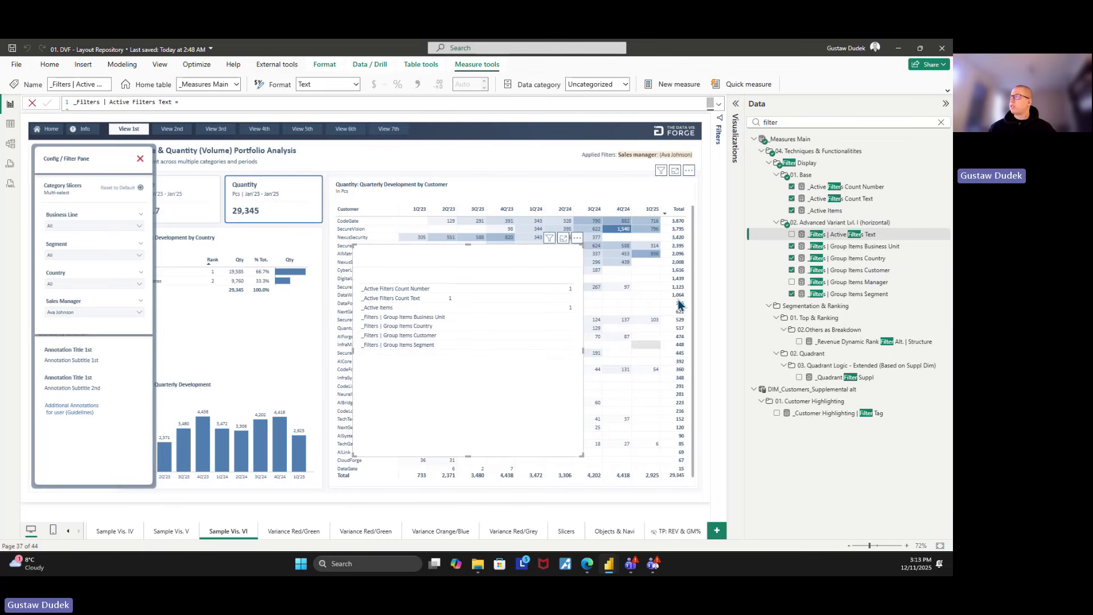
# - Add the _Filters | Group Items Manager measure to the check table, and delete that table from the page
pyautogui.click(791, 282)
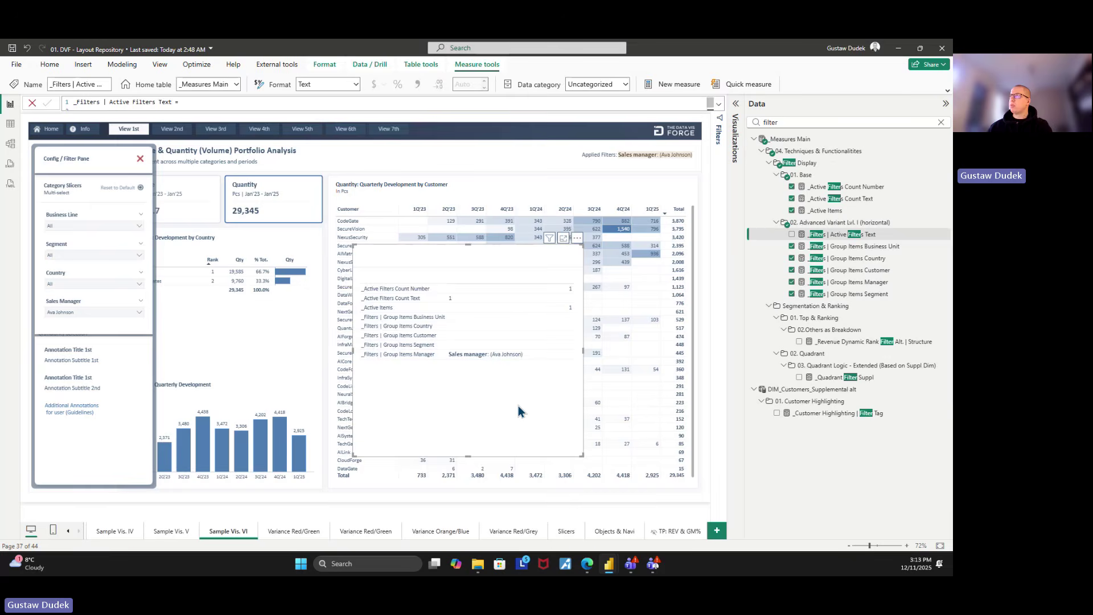
pyautogui.press('Delete')
# - Filter the report's Business Line slicer to Cloud Providers to test the applied filters text
pyautogui.click(74, 226)
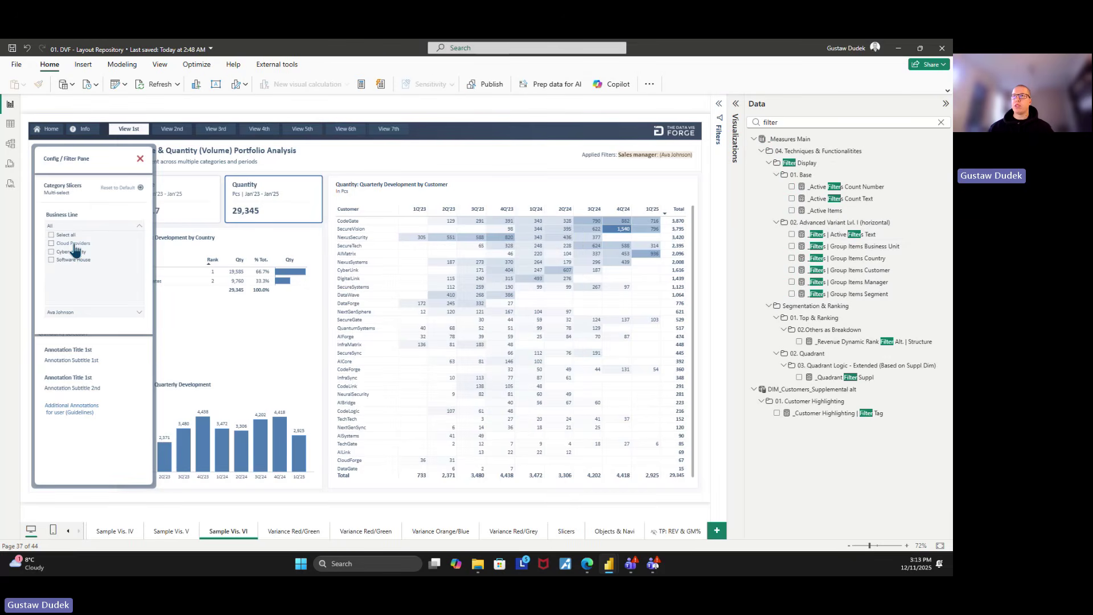
pyautogui.click(73, 244)
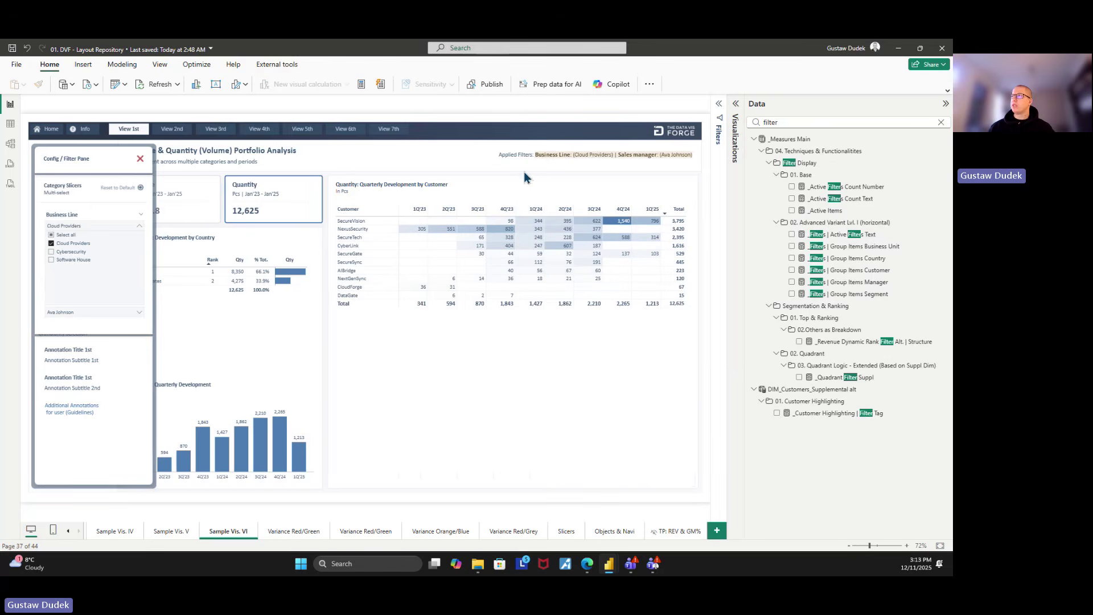
pyautogui.click(537, 507)
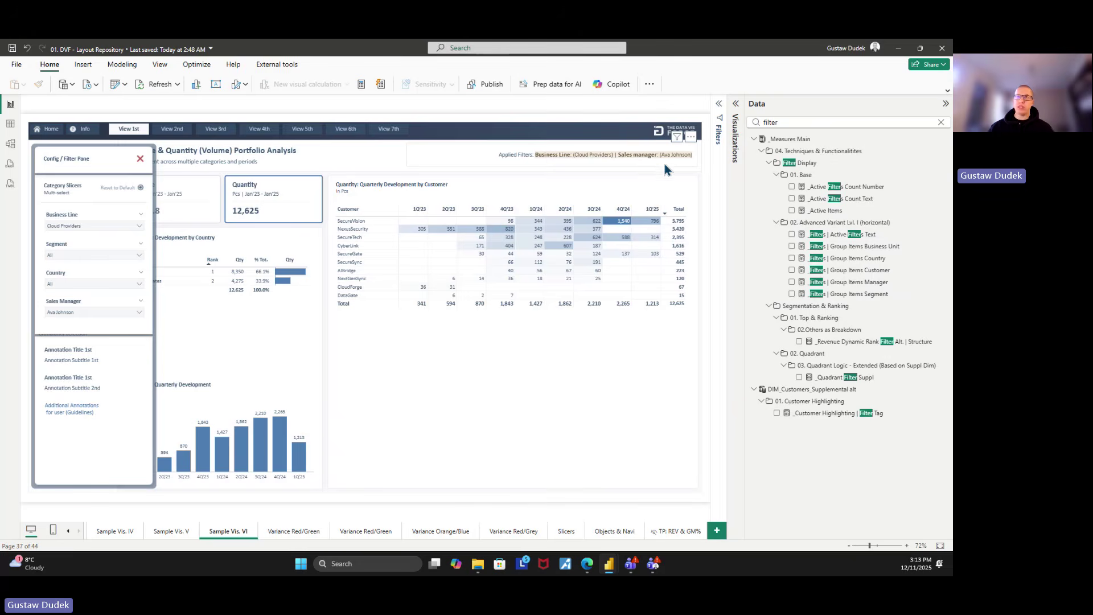
# - Close the report's filter pane and the Data pane, and reset all report filters
pyautogui.click(141, 161)
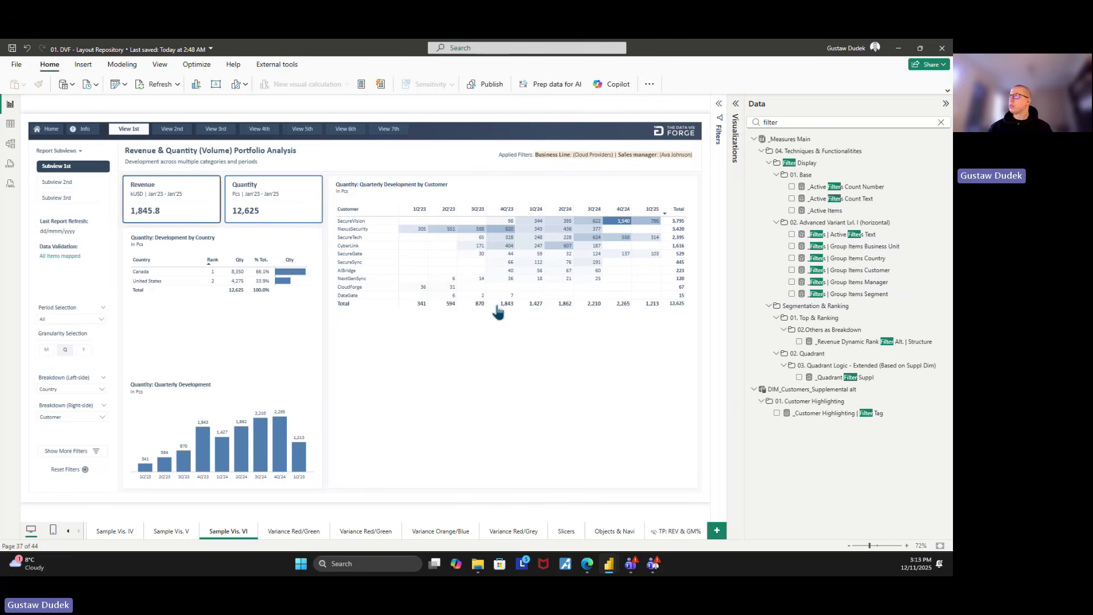
pyautogui.click(945, 103)
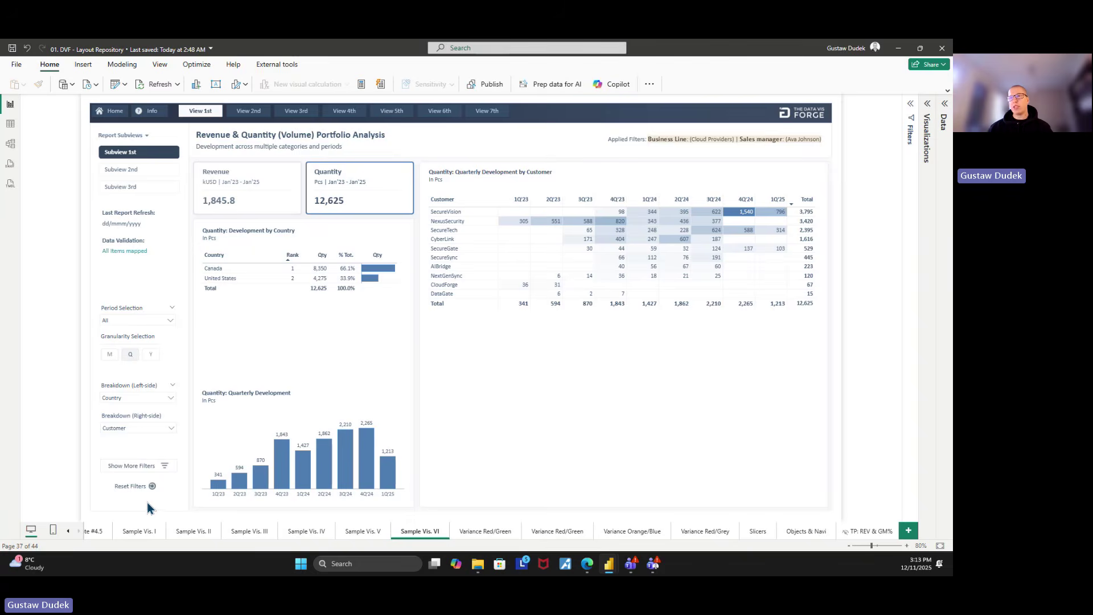
pyautogui.click(133, 487)
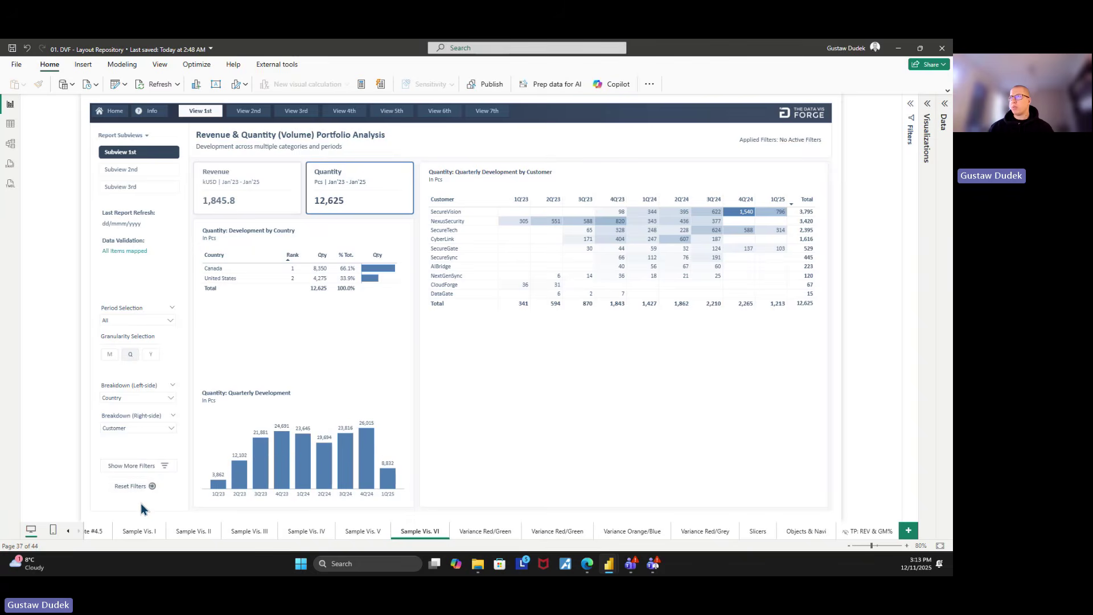